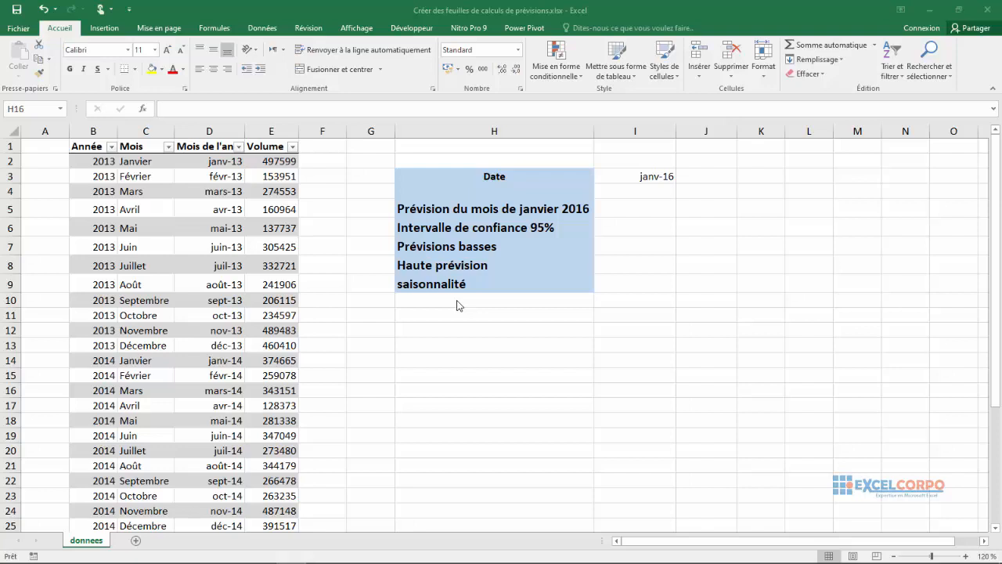
- Start inserting a function in cell H16 and list the functions of every category (Tous)
left_click(581, 473)
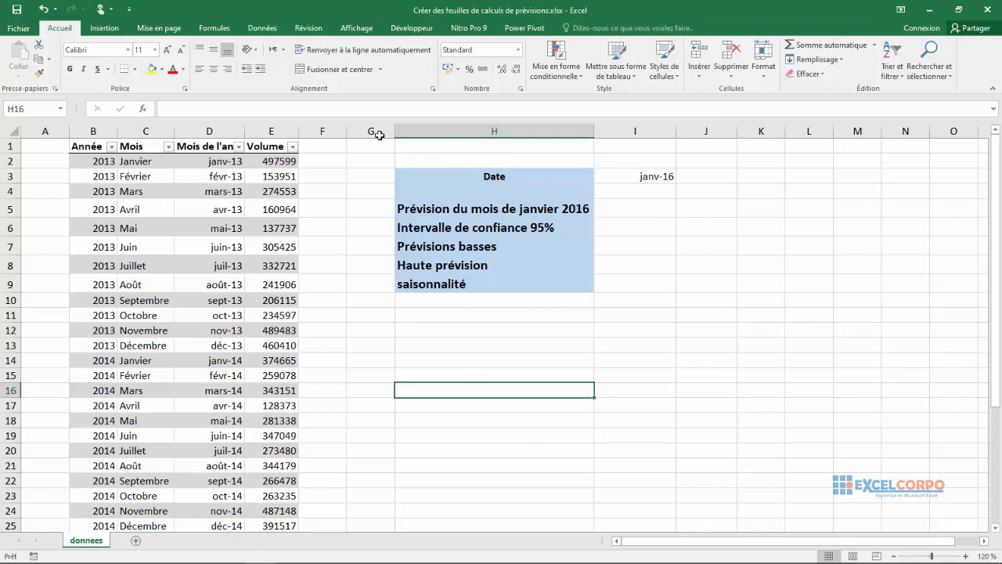
left_click(143, 116)
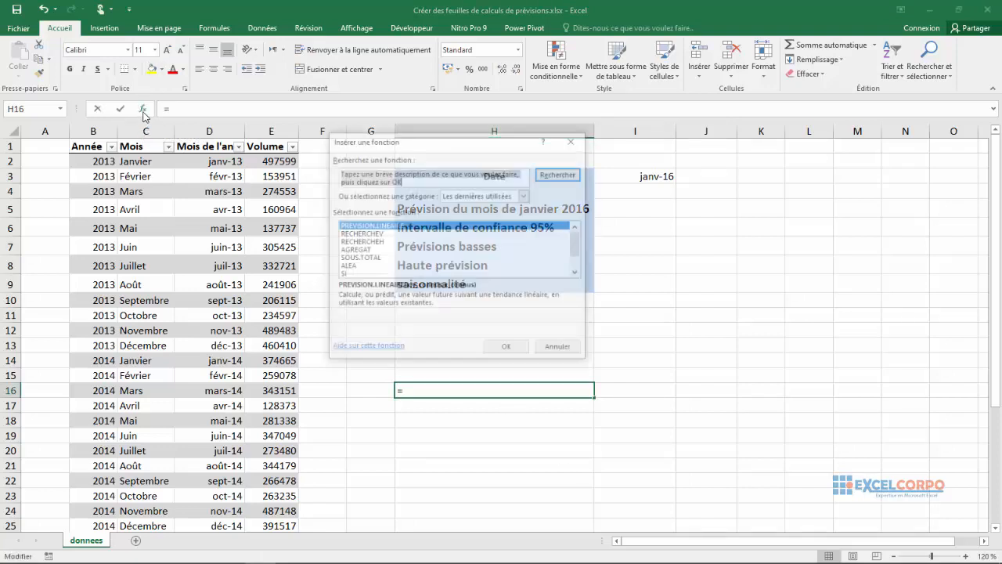
left_click(525, 195)
left_click(474, 213)
- Find PREVISION.LINEAIRE in the function list and read its description
left_click(372, 247)
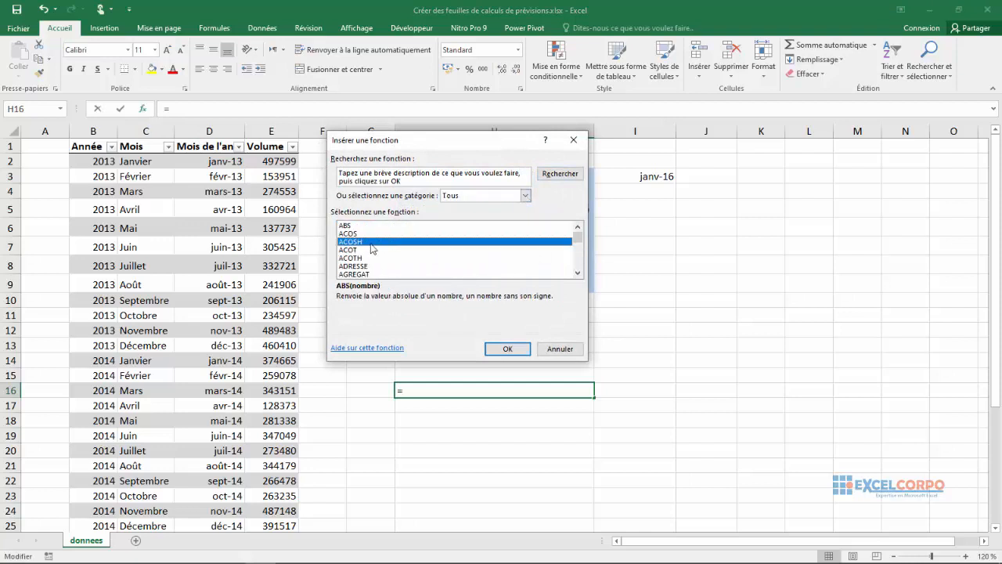
key("p")
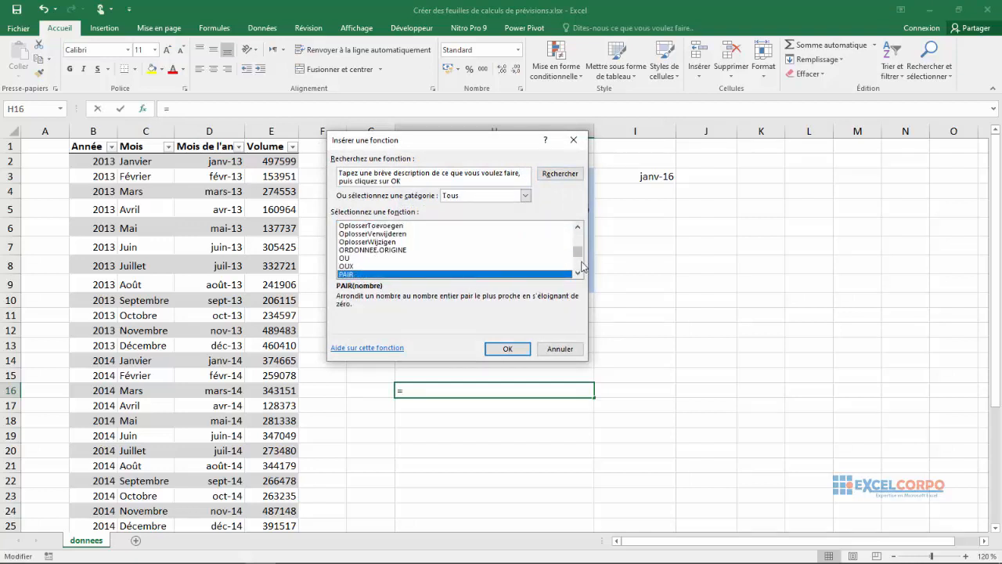
left_click_drag(580, 252, 580, 260)
left_click(353, 228)
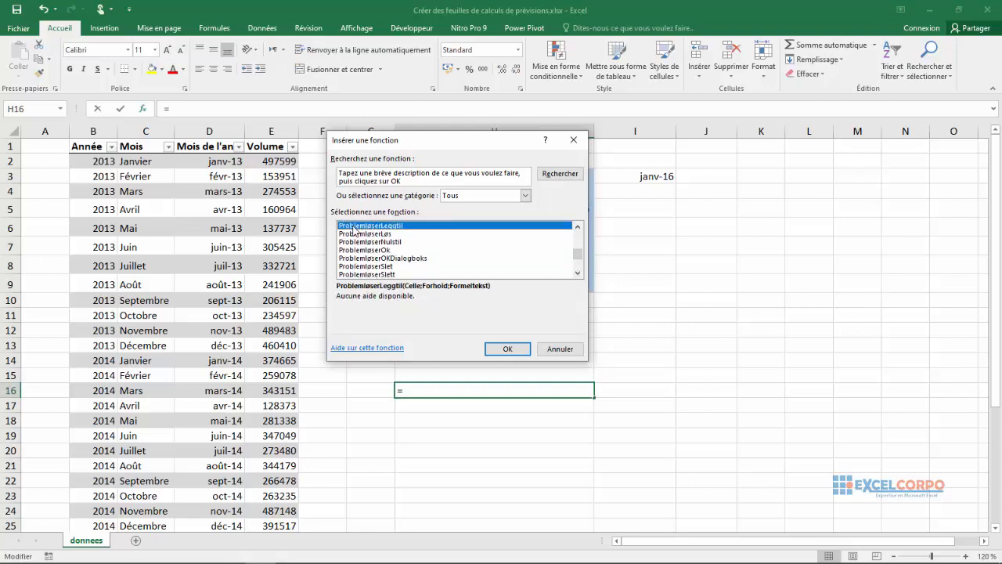
key("Up")
key("Up")
key("Up")
key("Up")
key("Up")
key("Up")
key("Up")
key("Up")
key("Up")
key("Up")
key("Up")
key("Up")
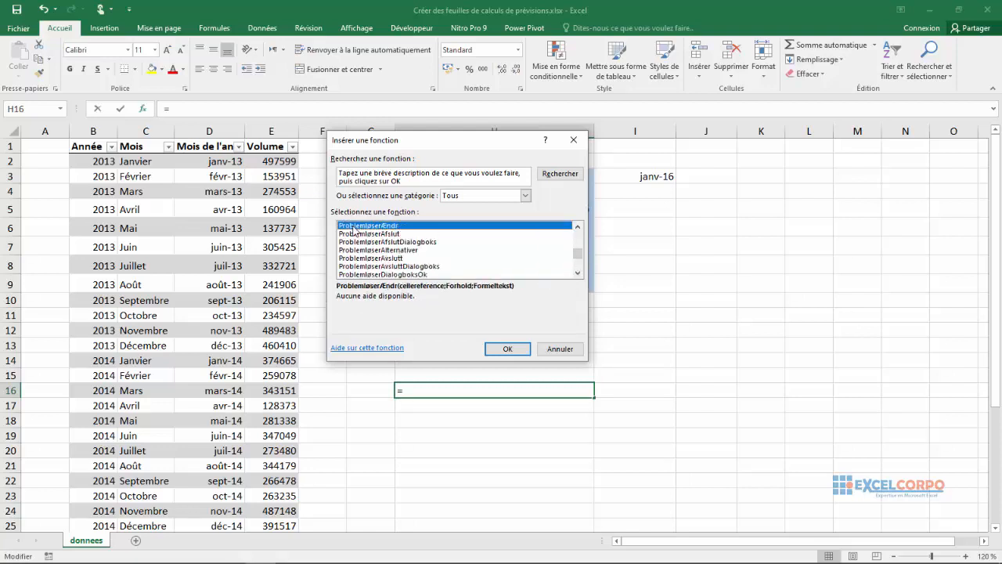
key("Up")
key("Up")
key("Up")
key("Up")
key("Up")
key("Up")
key("Up")
key("Up")
key("Up")
key("Up")
key("Up")
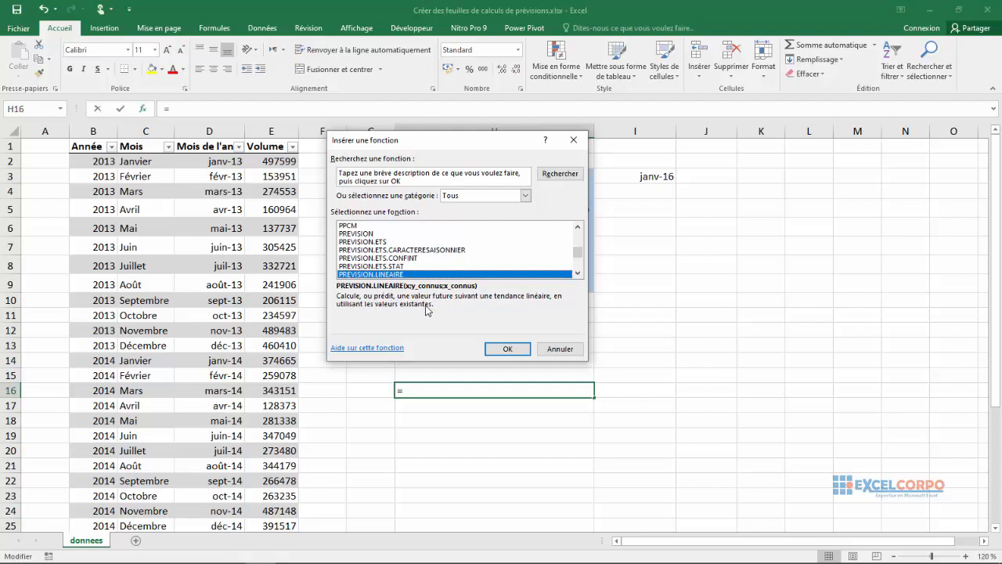
- Examine the X, Y_connus and X_connus arguments of PREVISION.LINEAIRE and cancel without inserting the function
left_click(507, 349)
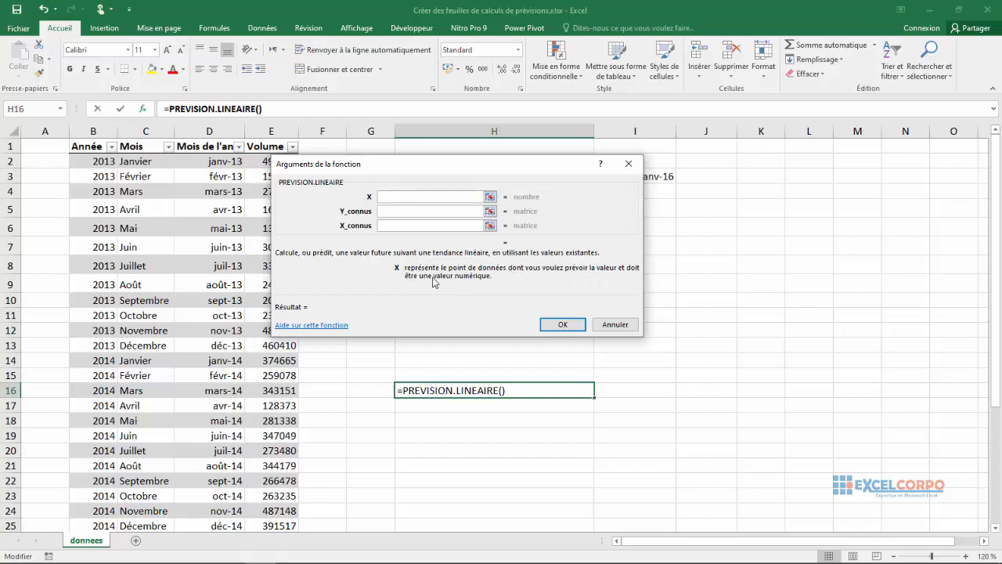
left_click(404, 210)
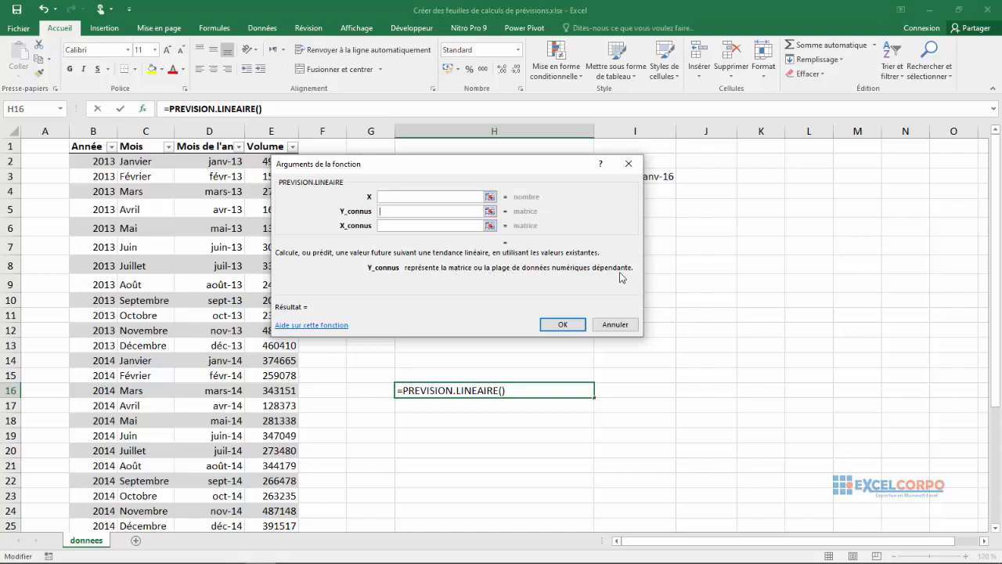
left_click(389, 224)
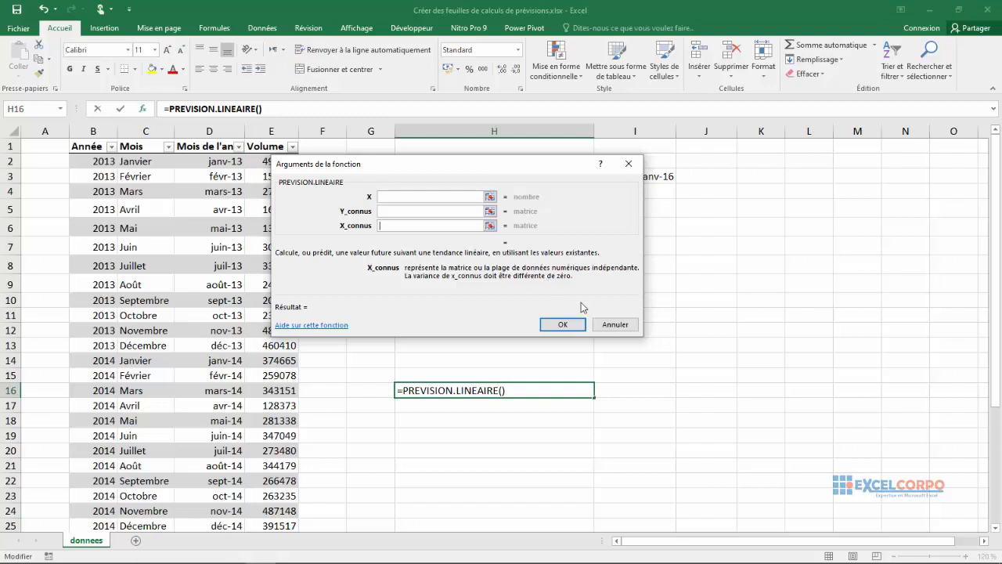
left_click(604, 328)
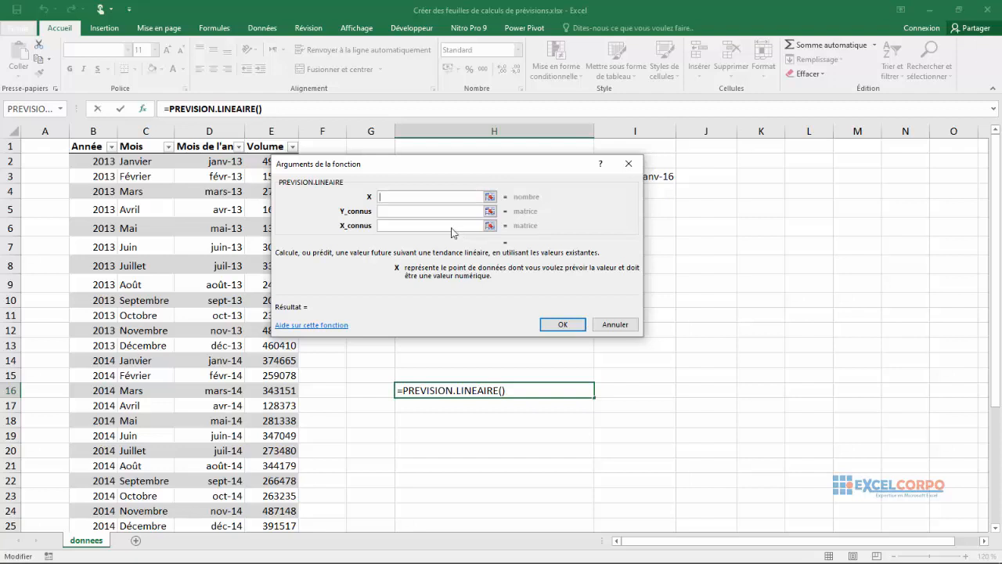
left_click(624, 328)
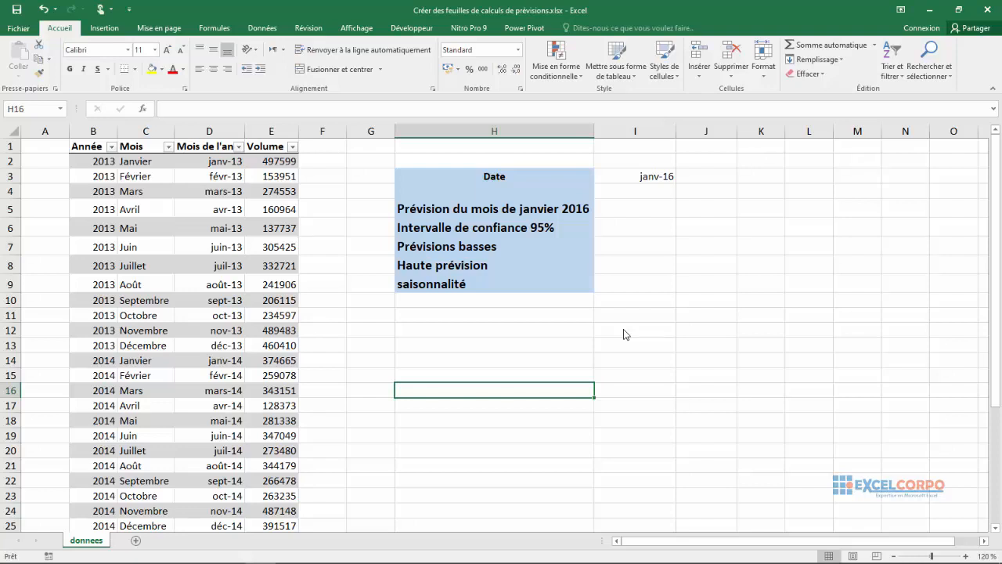
- Reopen function insertion for cell H16, find PREVISION.ETS in the list and read its description
left_click(145, 110)
left_click(377, 259)
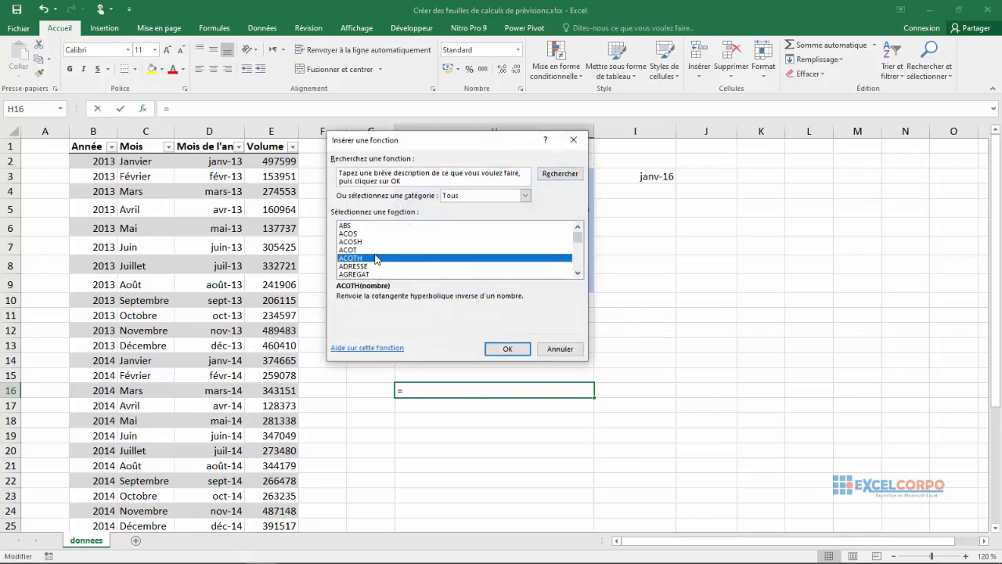
key("p")
key("p")
key("p")
key("p")
key("p")
key("p")
key("p")
key("p")
key("p")
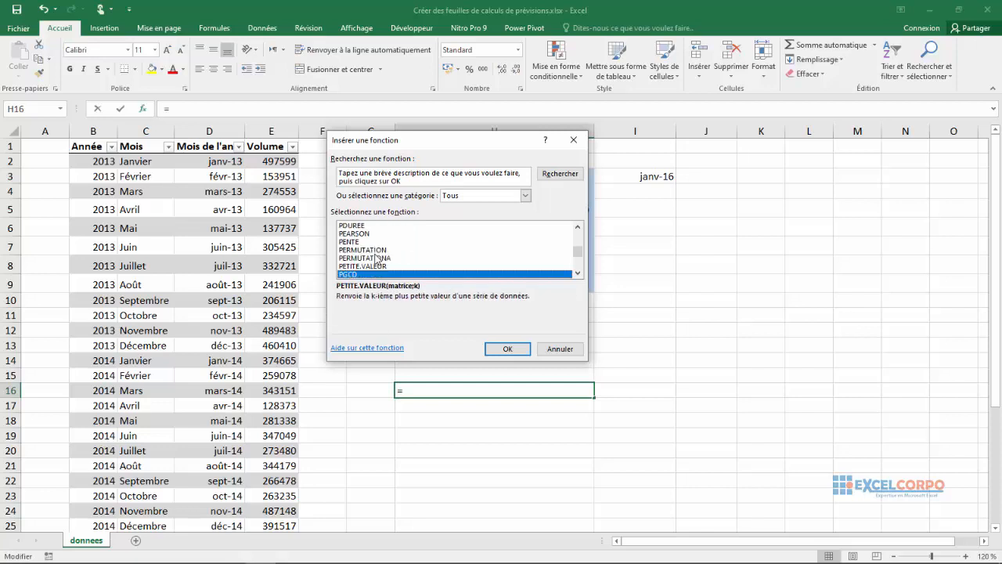
key("Down")
key("Down")
key("Down")
key("Down")
key("Down")
key("Down")
key("Down")
key("Down")
key("Down")
key("Down")
key("Down")
key("Up")
key("Up")
key("Up")
key("Up")
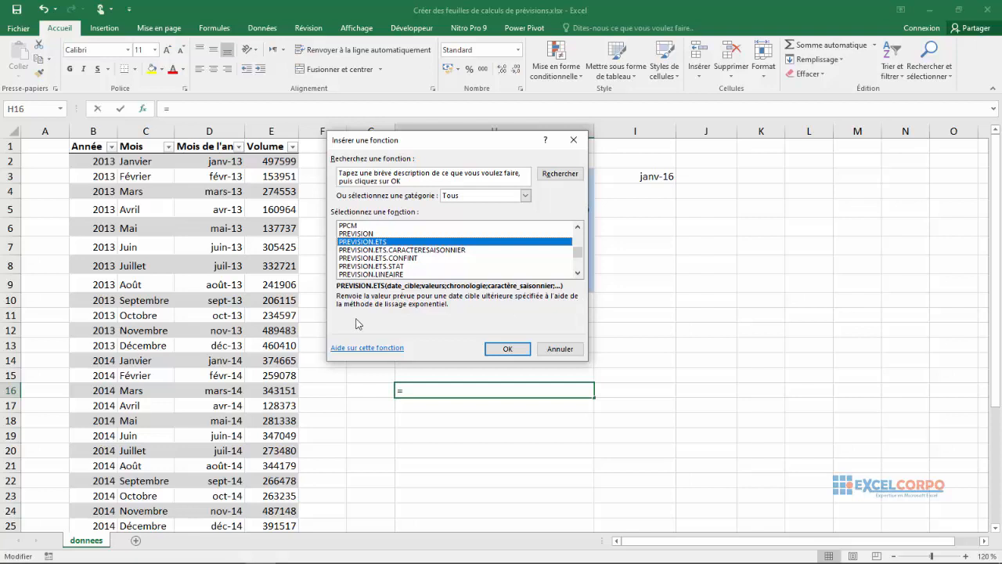
- Examine the PREVISION.ETS arguments from Date_cible to Achèvement_données and cancel without inserting the function
left_click(507, 349)
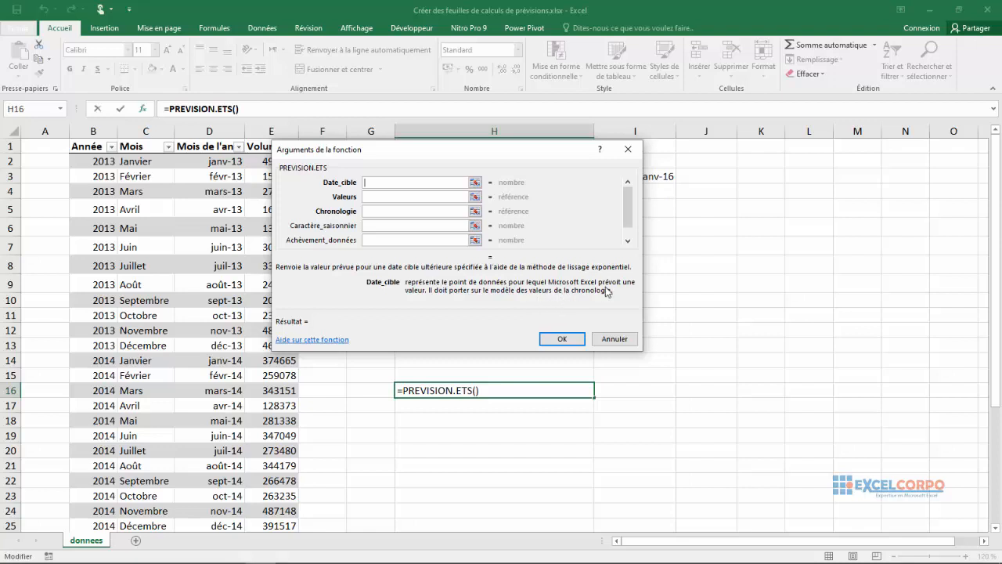
left_click(397, 197)
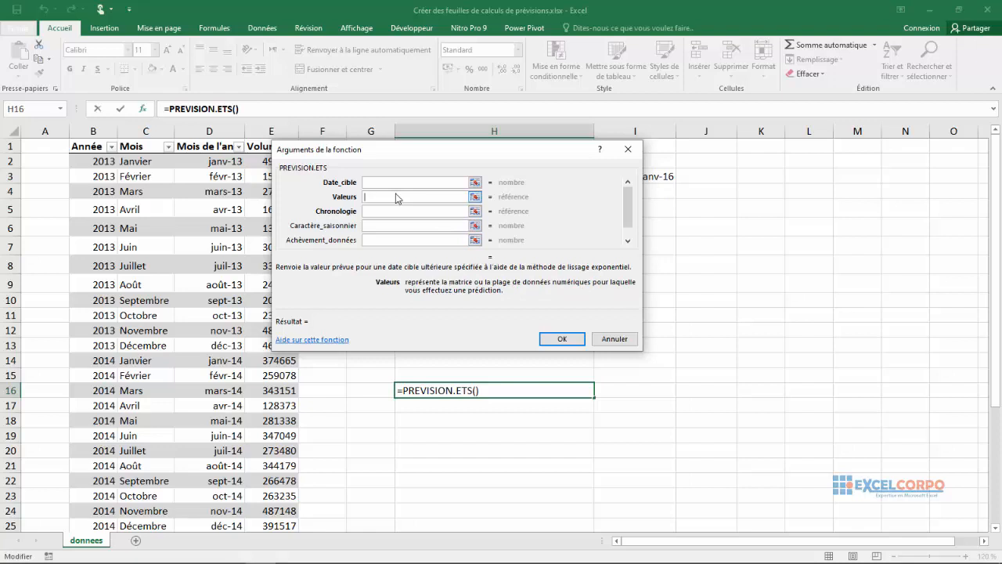
left_click(374, 209)
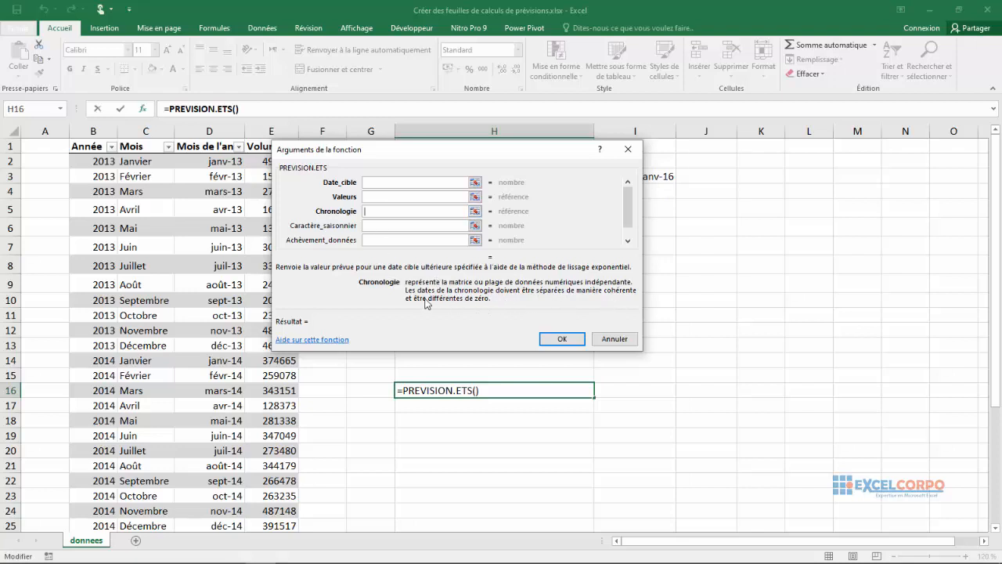
left_click(381, 227)
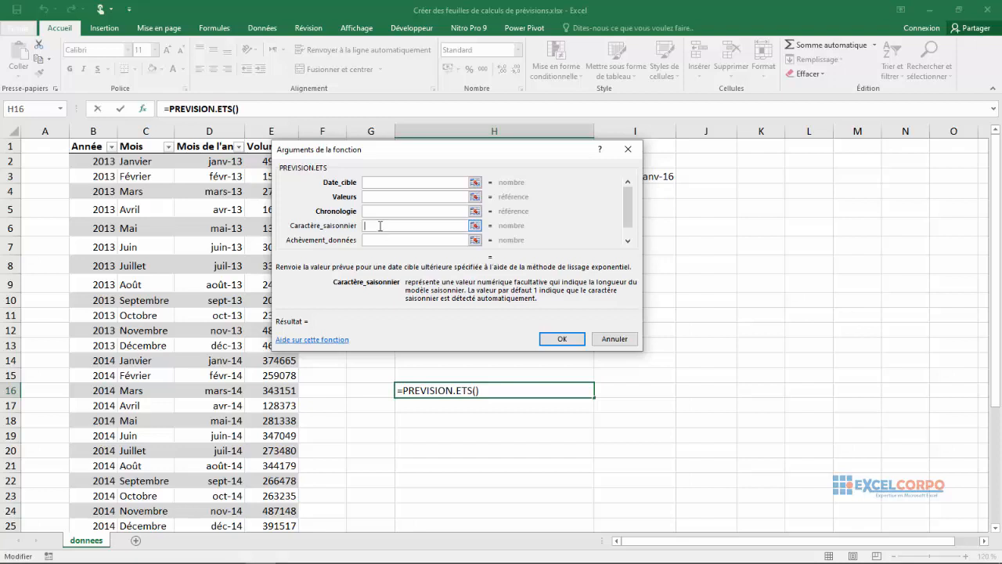
left_click(380, 241)
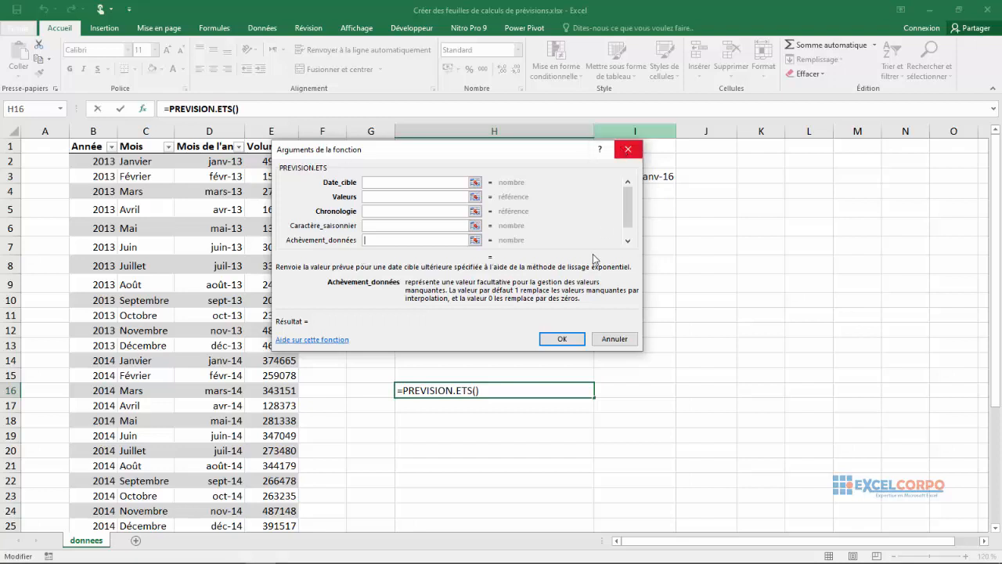
left_click(605, 338)
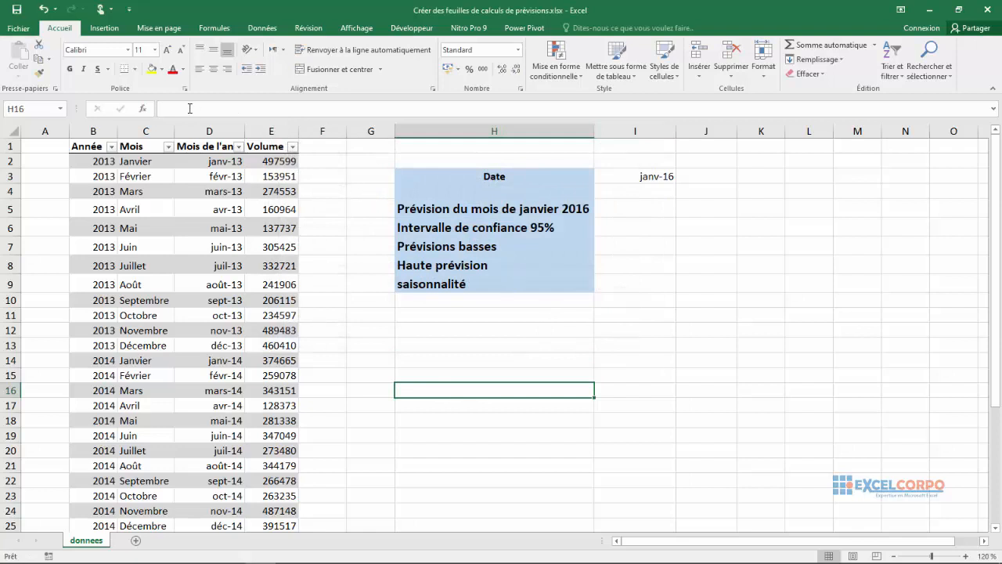
- Find PREVISION.ETS.CARACTERESAISONNIER for cell H16 and examine its Valeurs, Chronologie, Achèvement_données and Agrégation arguments
left_click(141, 108)
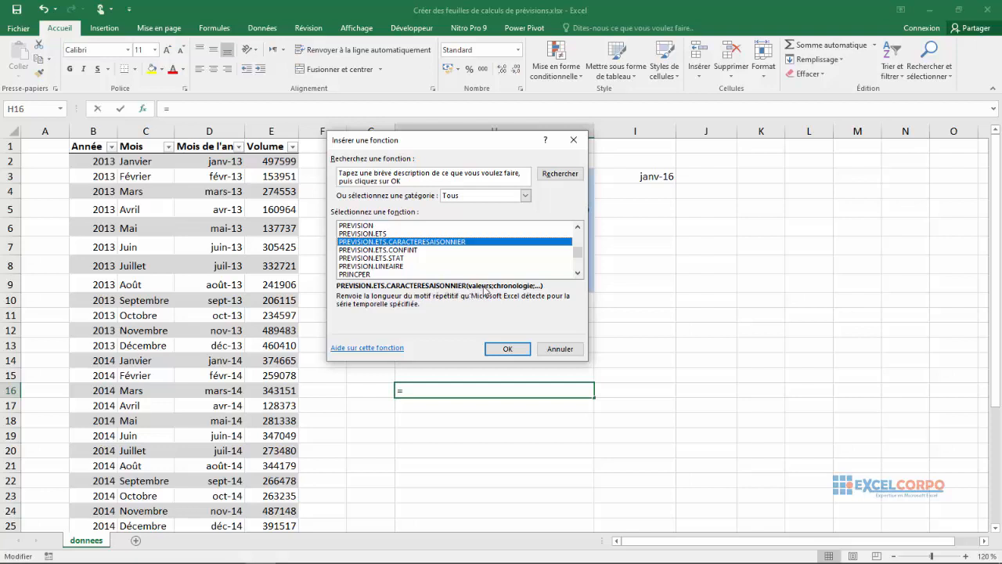
left_click(515, 349)
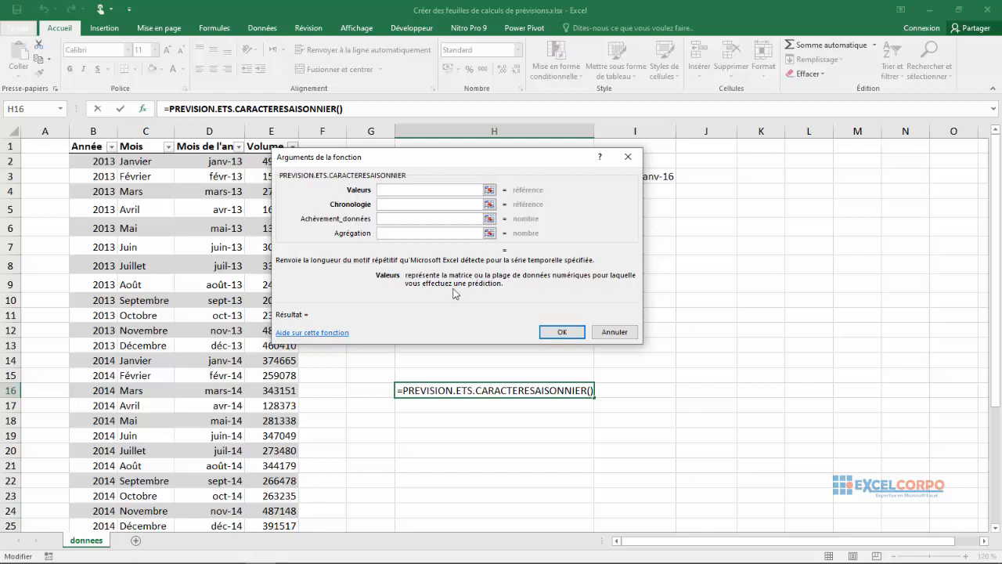
left_click(401, 208)
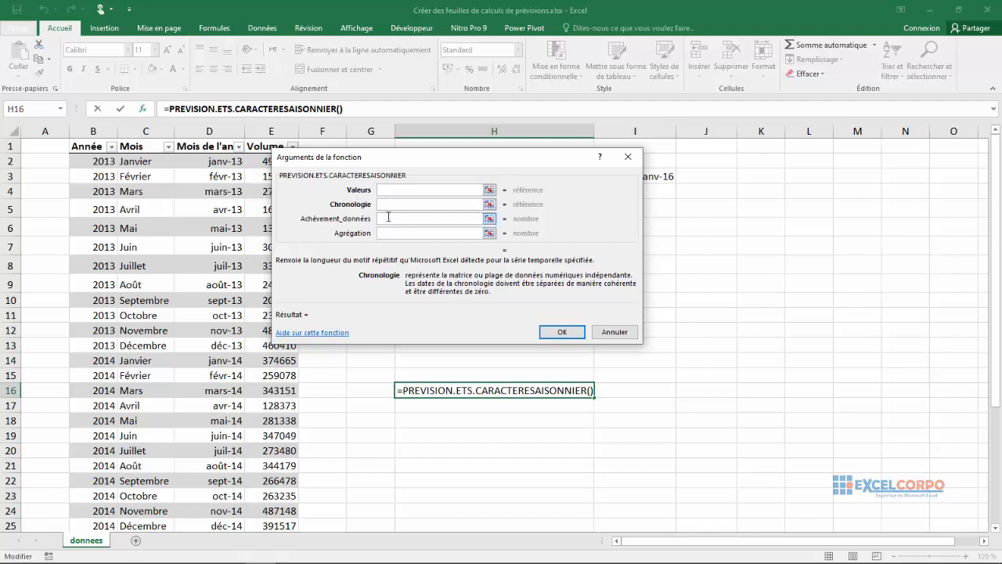
left_click(389, 217)
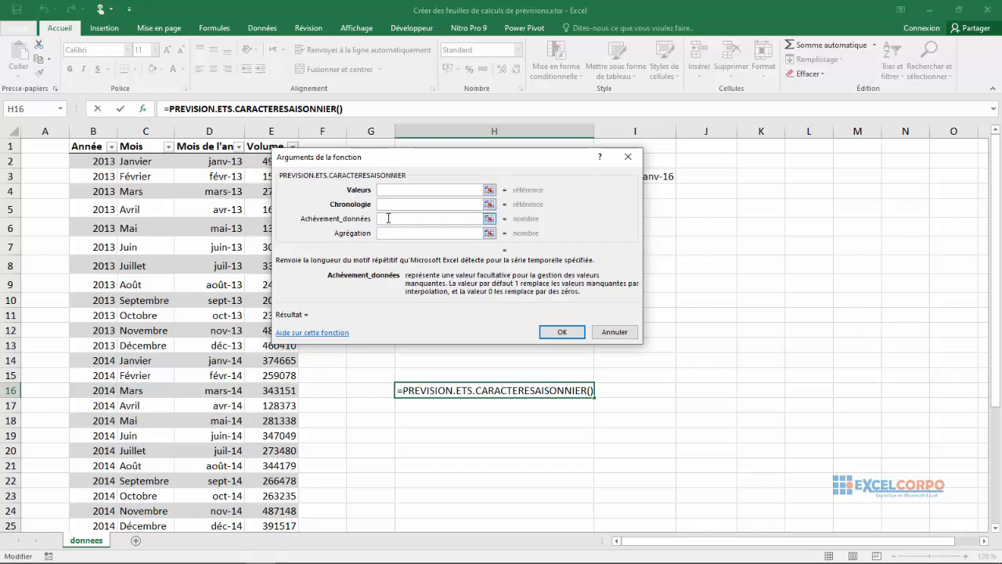
left_click(390, 233)
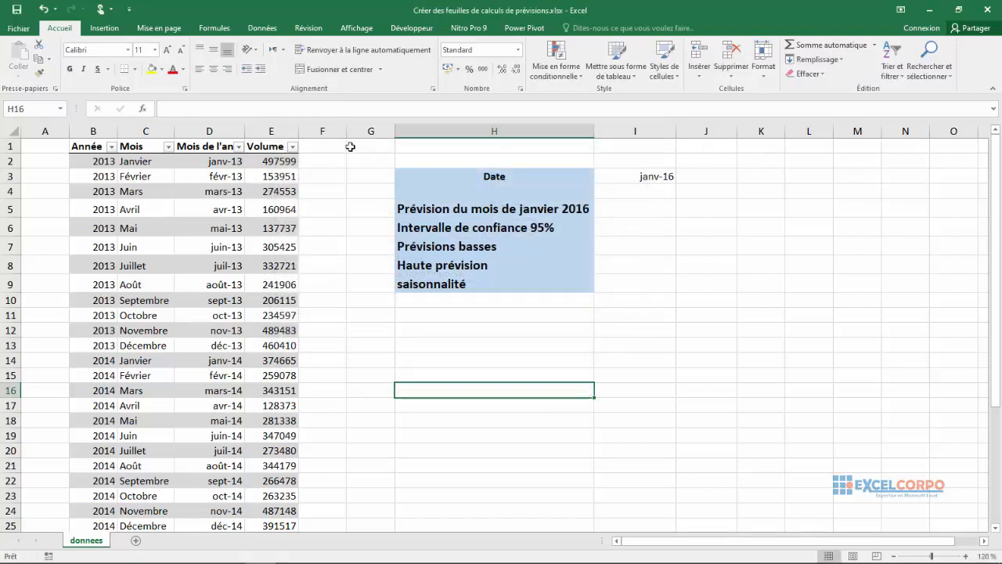
- Reopen function insertion for cell H16, find PREVISION.ETS.CONFINT in the list and read its description
left_click(147, 110)
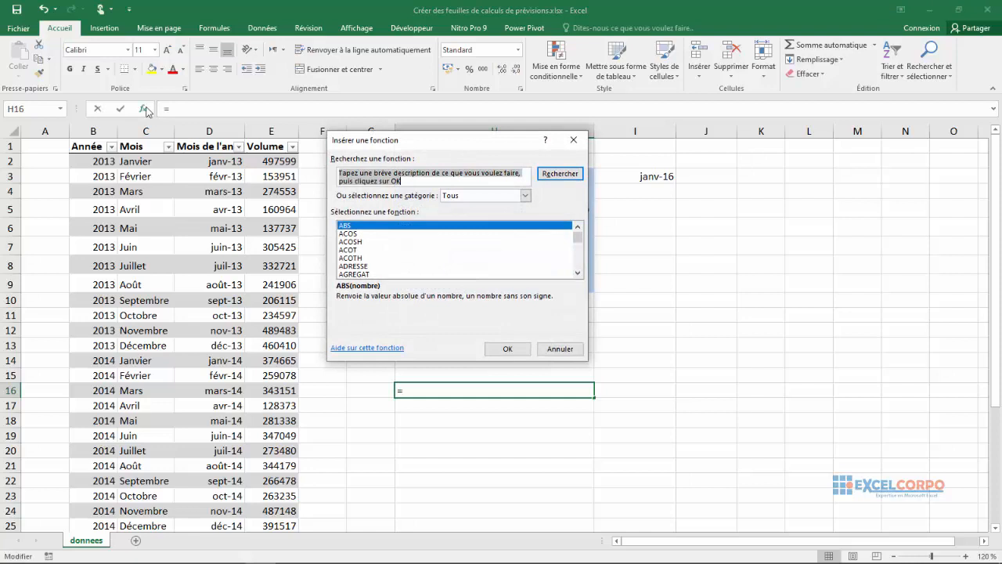
left_click(365, 235)
key("p")
key("p")
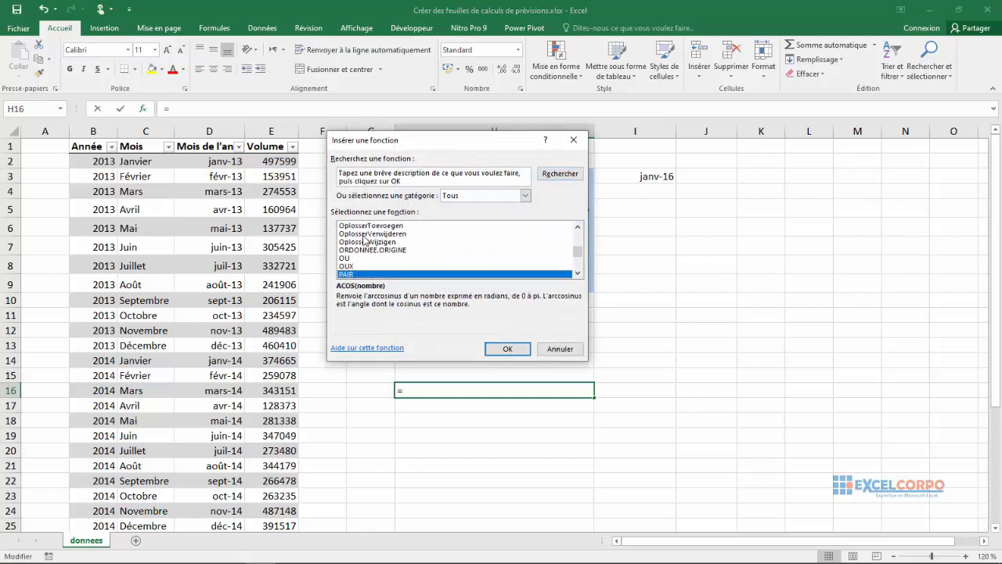
key("Down")
key("Down")
key("Down")
key("Down")
key("Down")
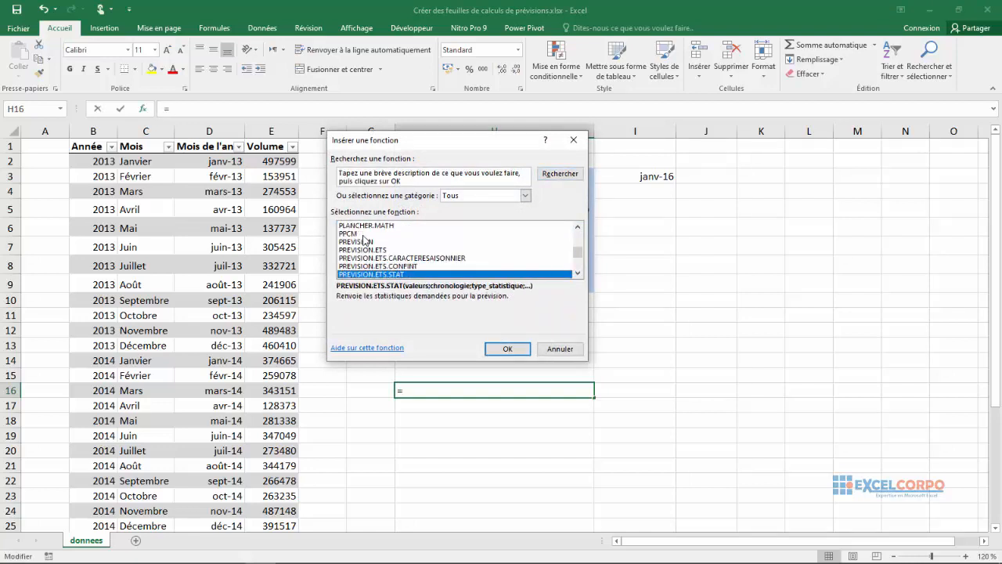
left_click(371, 268)
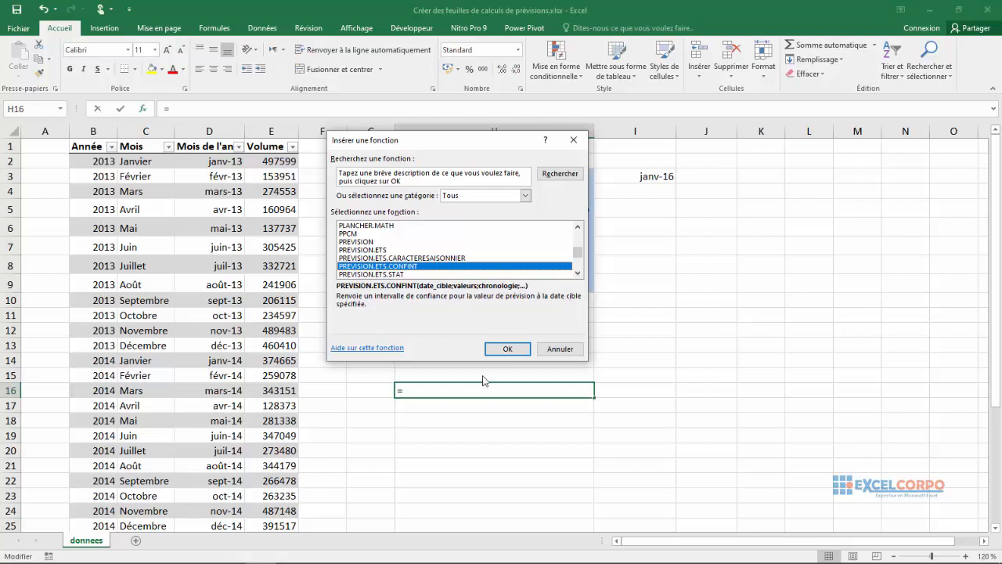
- Examine the Chronologie, Niveau_confiance and Caractère_saisonnier arguments of PREVISION.ETS.CONFINT and cancel without inserting the function
left_click(507, 349)
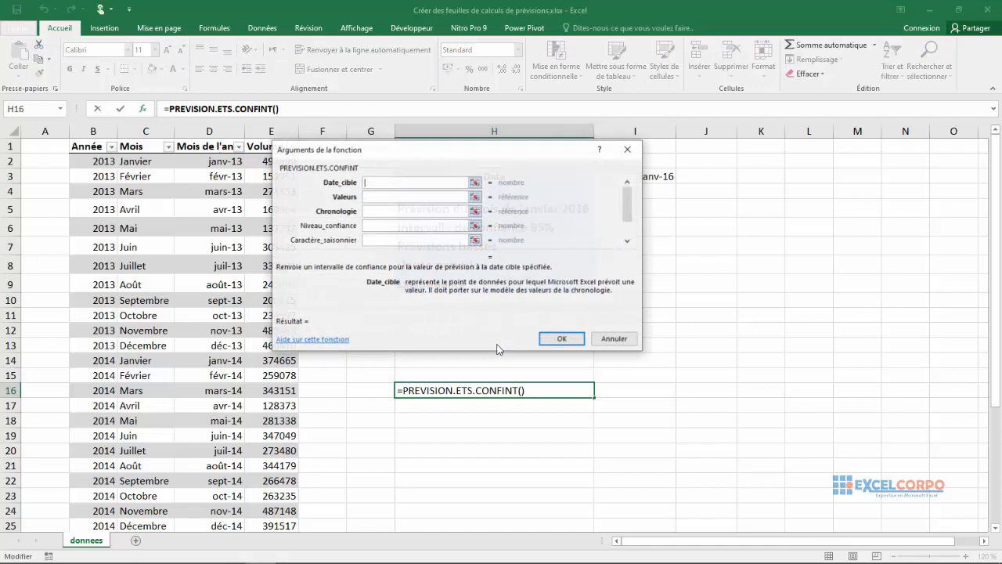
left_click(365, 211)
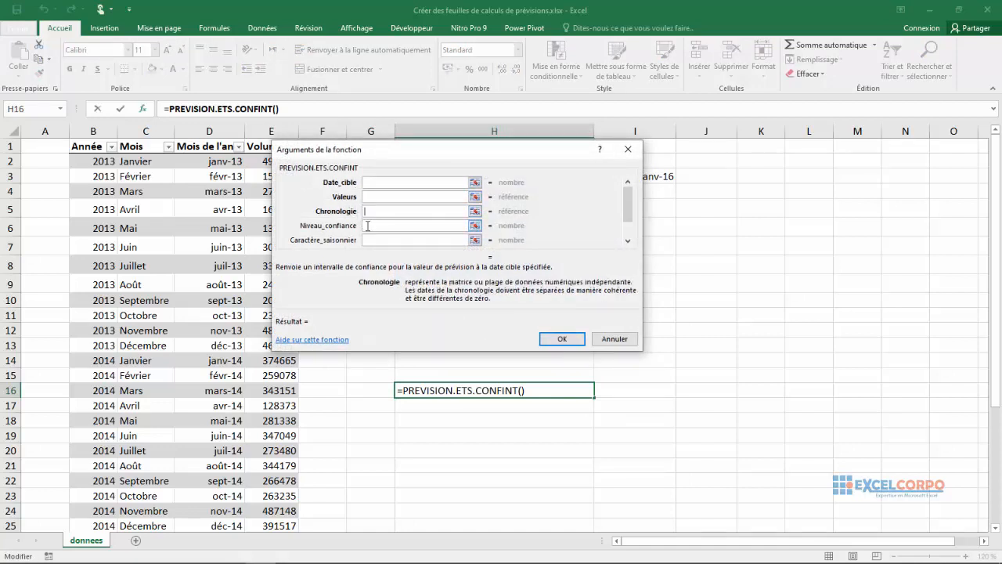
left_click(367, 226)
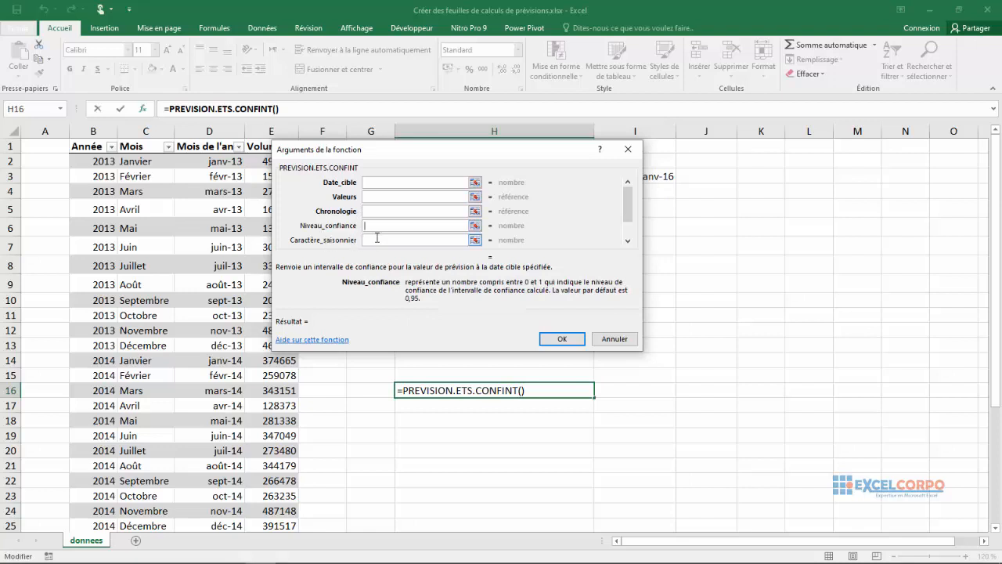
left_click(372, 240)
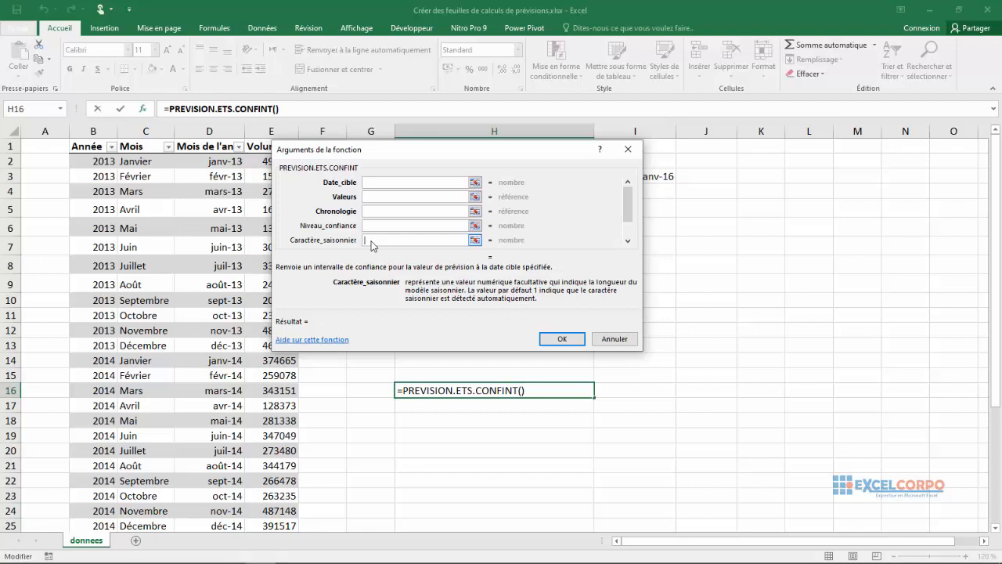
left_click(371, 226)
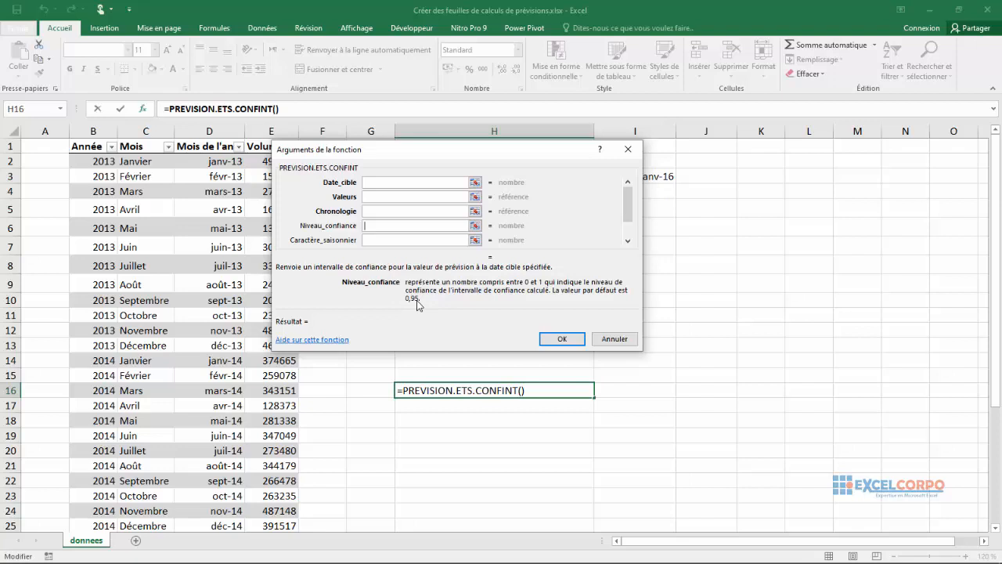
left_click(628, 149)
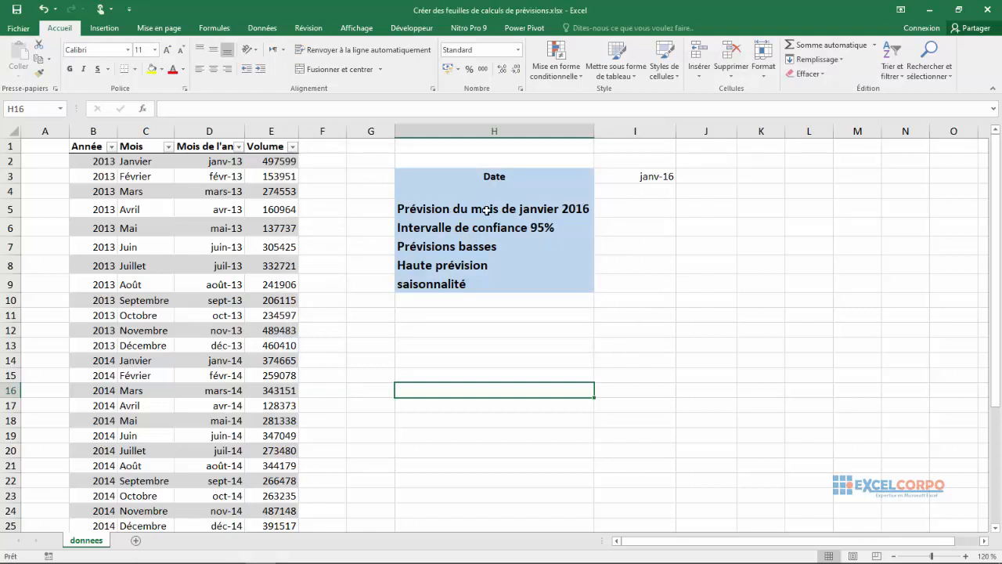
- Review the data for the forecast: the target date in I3, the Mois de l'année column and the Volume column
left_click(642, 207)
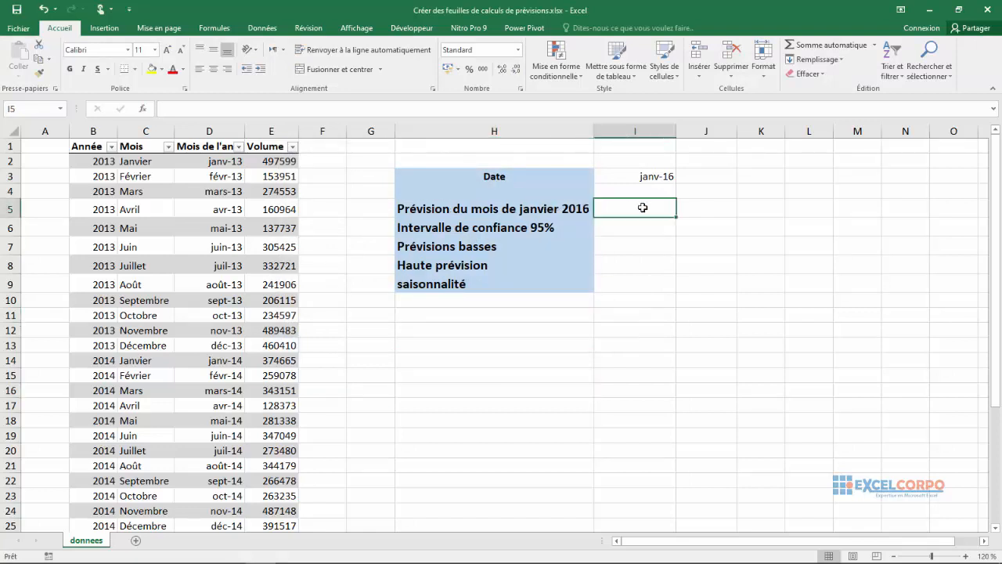
left_click(649, 176)
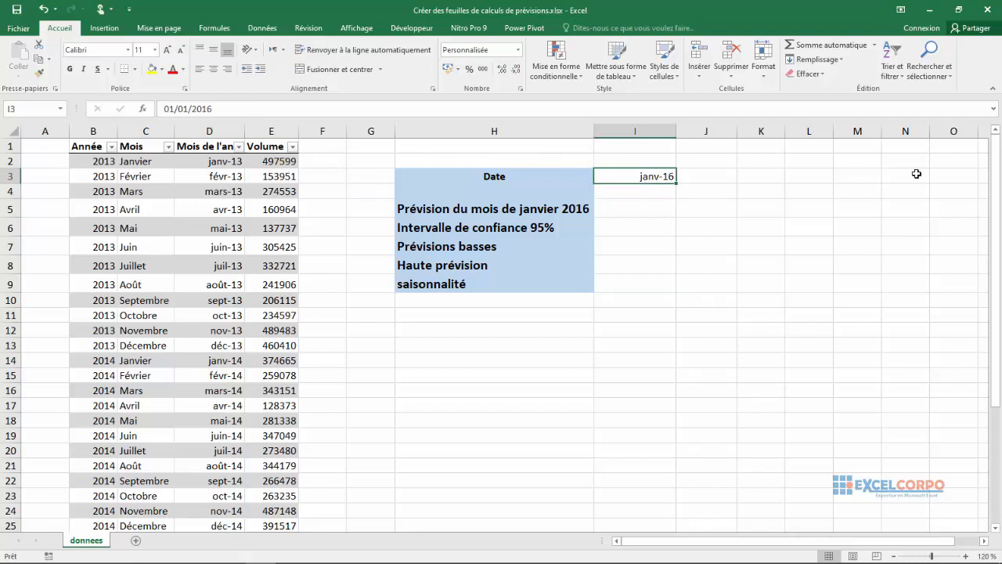
left_click_drag(999, 171, 999, 385)
left_click_drag(996, 321, 999, 141)
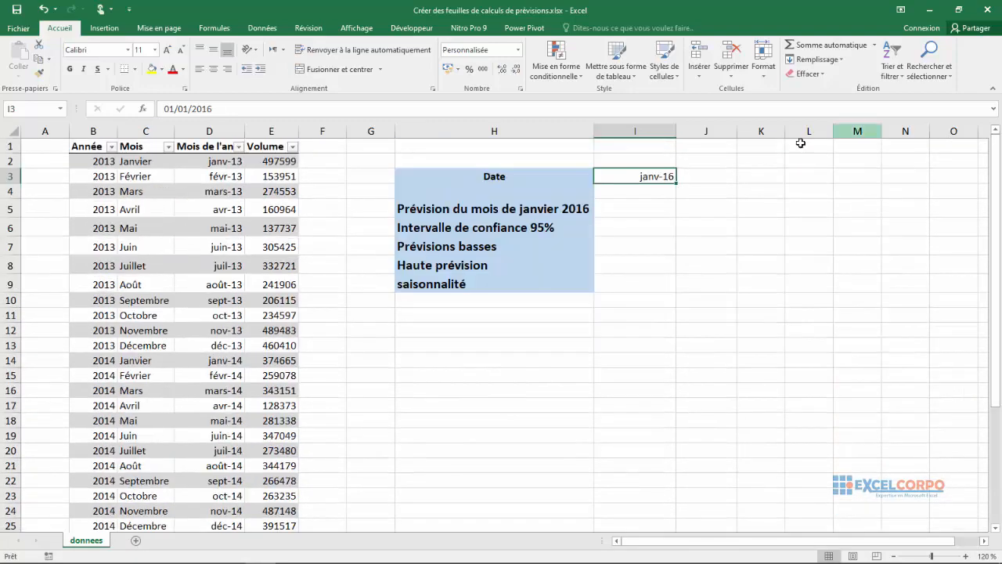
left_click(639, 189)
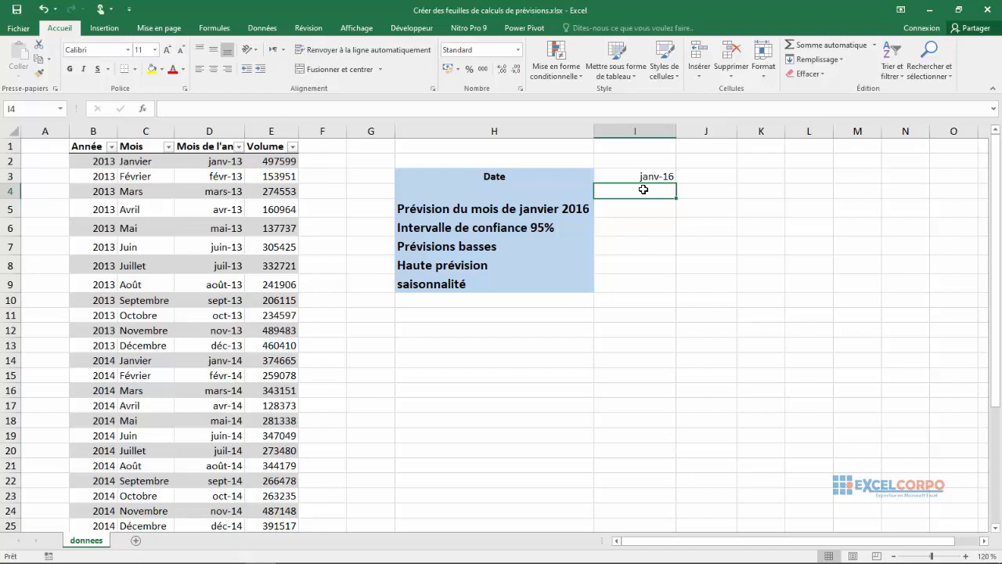
left_click(647, 176)
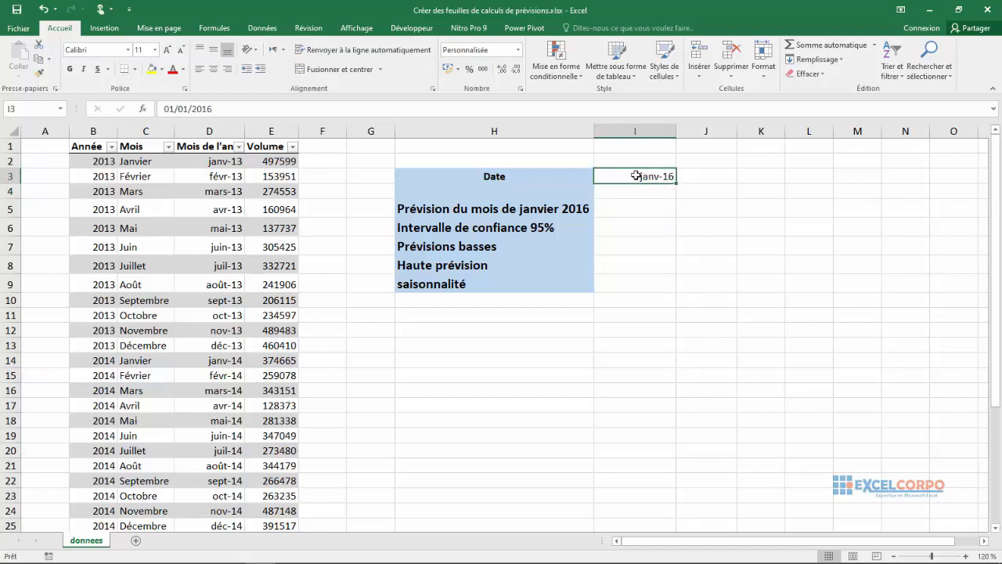
left_click(194, 126)
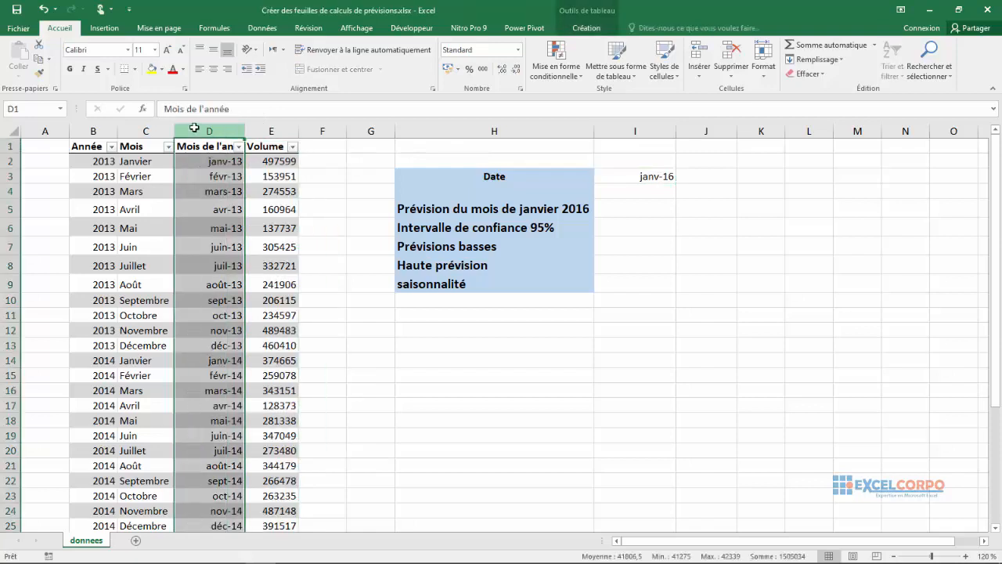
left_click(259, 131)
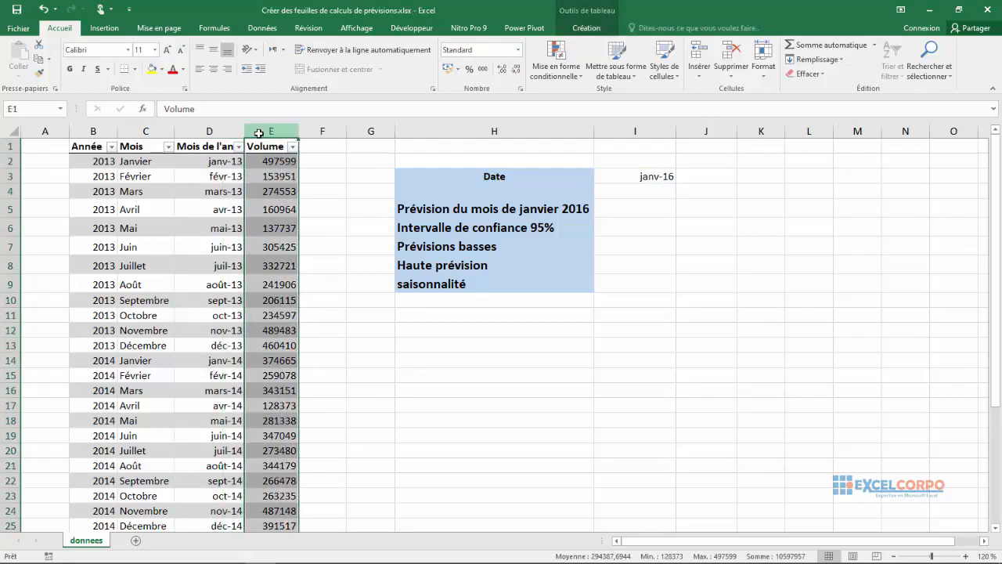
left_click(641, 189)
- Start a PREVISION.ETS formula in cell I5 with the date in I3 as the target date
left_click(656, 209)
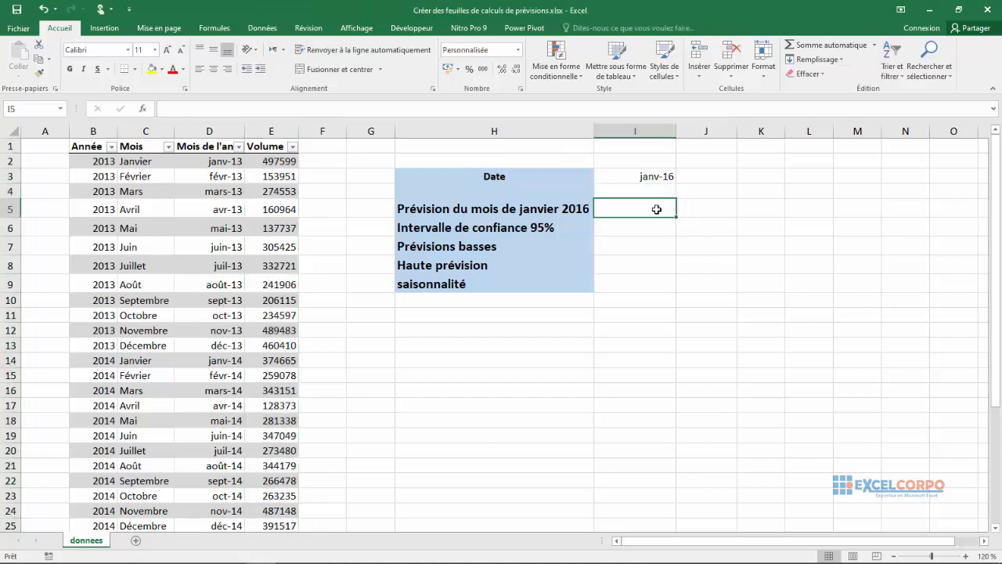
type("=")
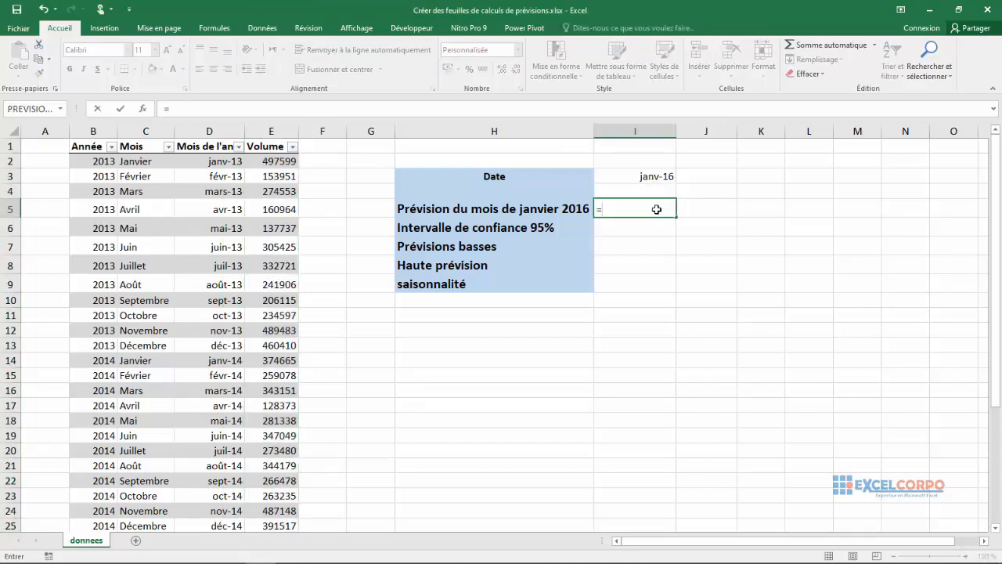
type("prev")
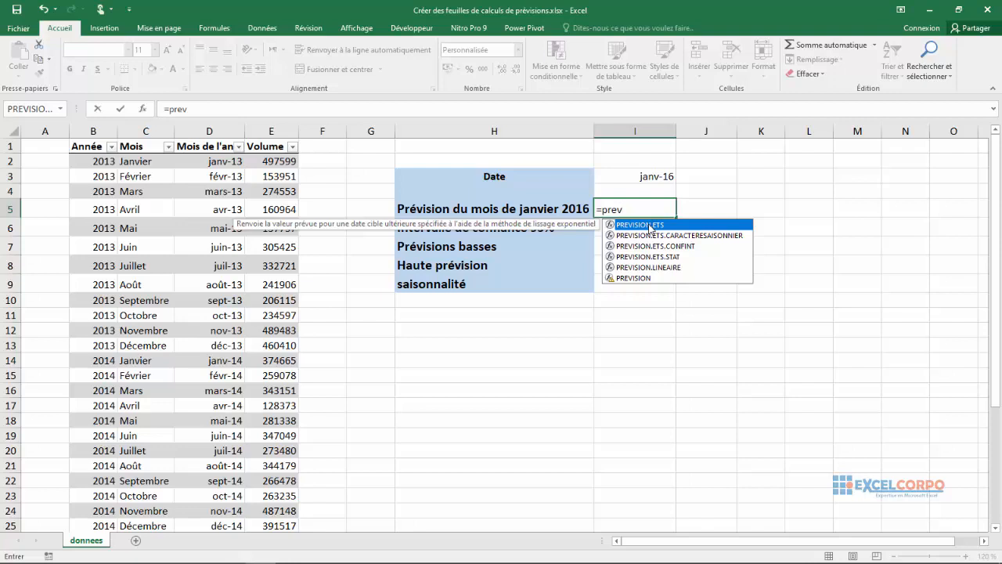
double_click(650, 225)
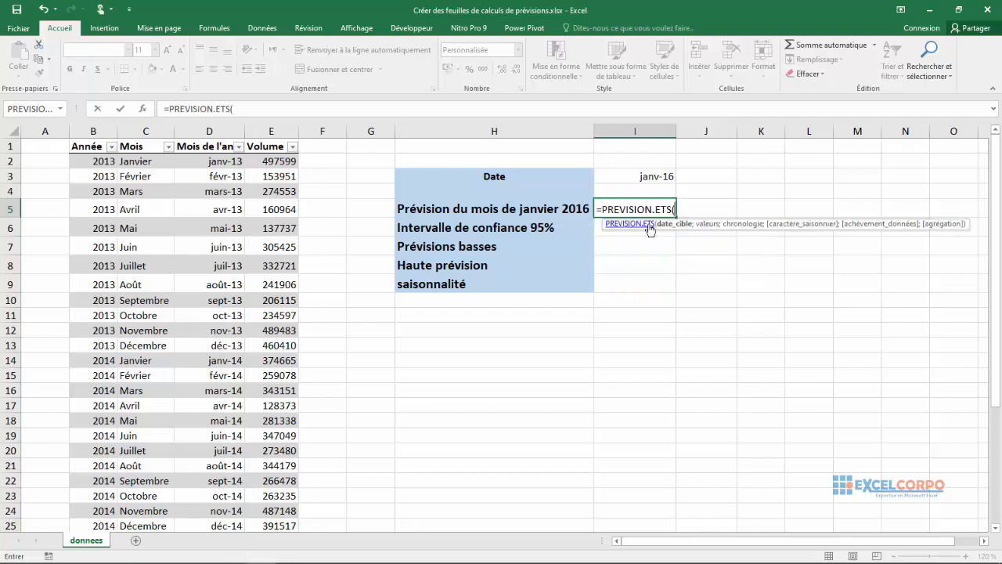
left_click(651, 178)
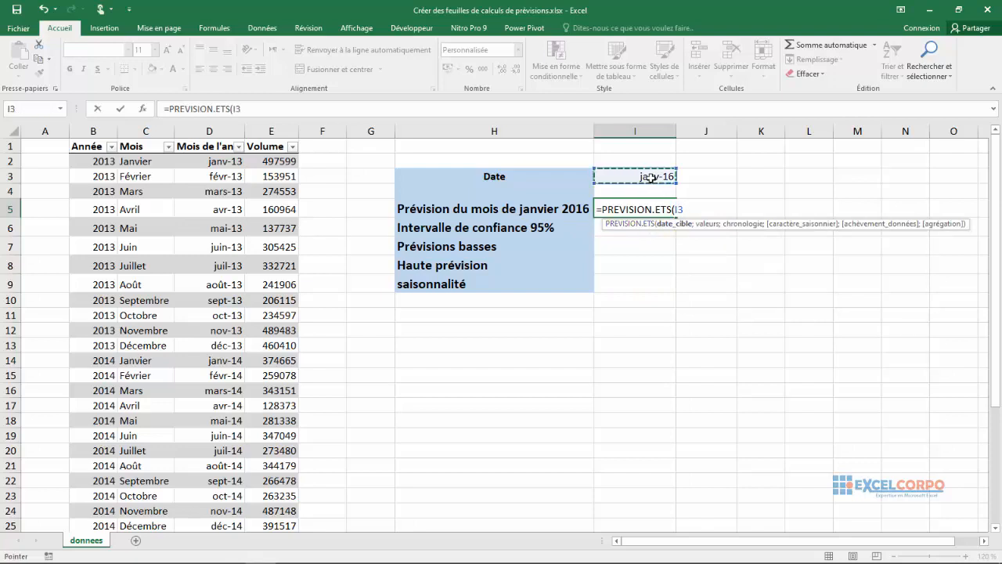
type(";")
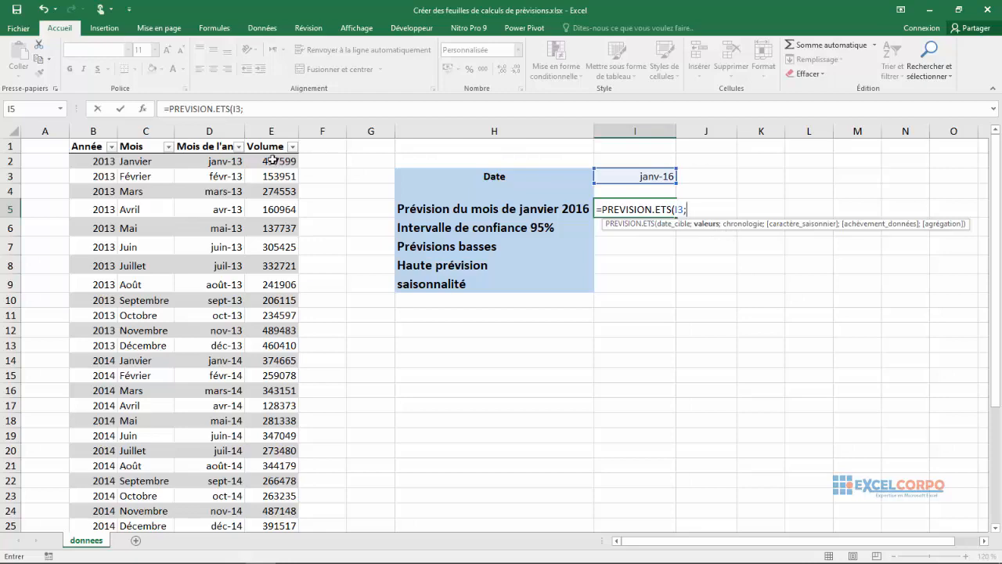
- Add the table's full Volume column as the values and its Mois de l'année column as the chronology in the I5 formula
left_click_drag(272, 160, 268, 477)
left_click_drag(994, 283, 996, 139)
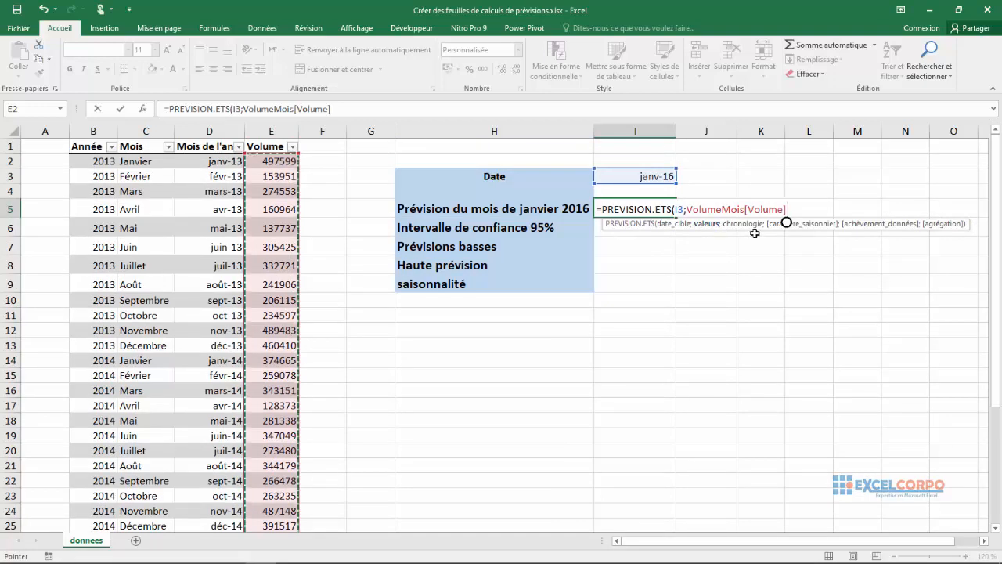
type(";")
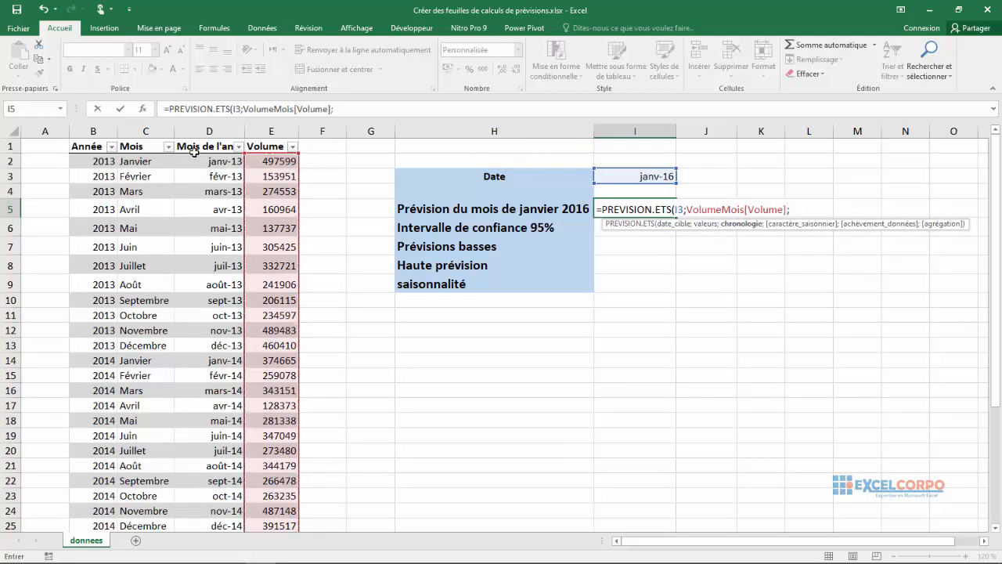
left_click_drag(199, 161, 202, 474)
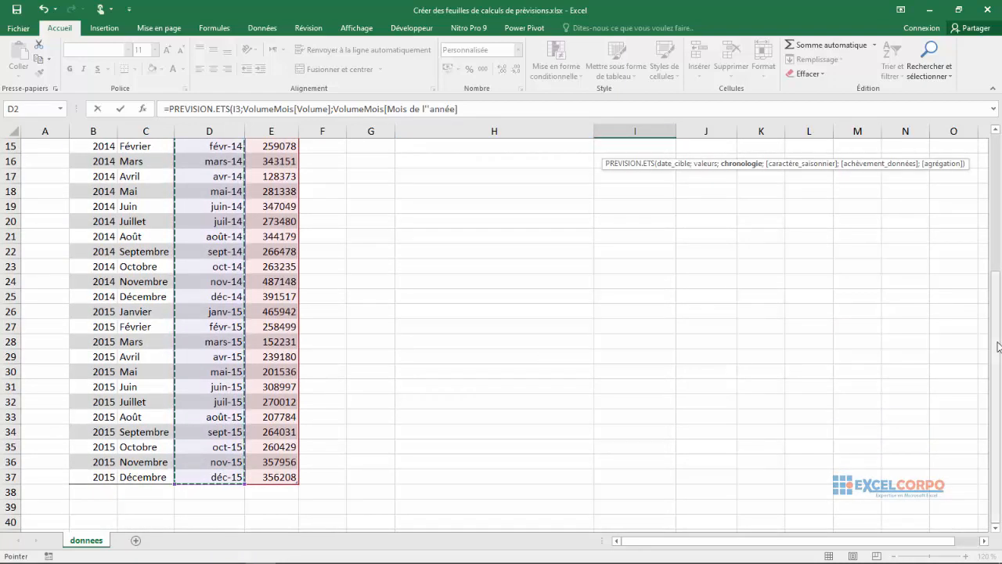
scroll(815, 193, "up", 5)
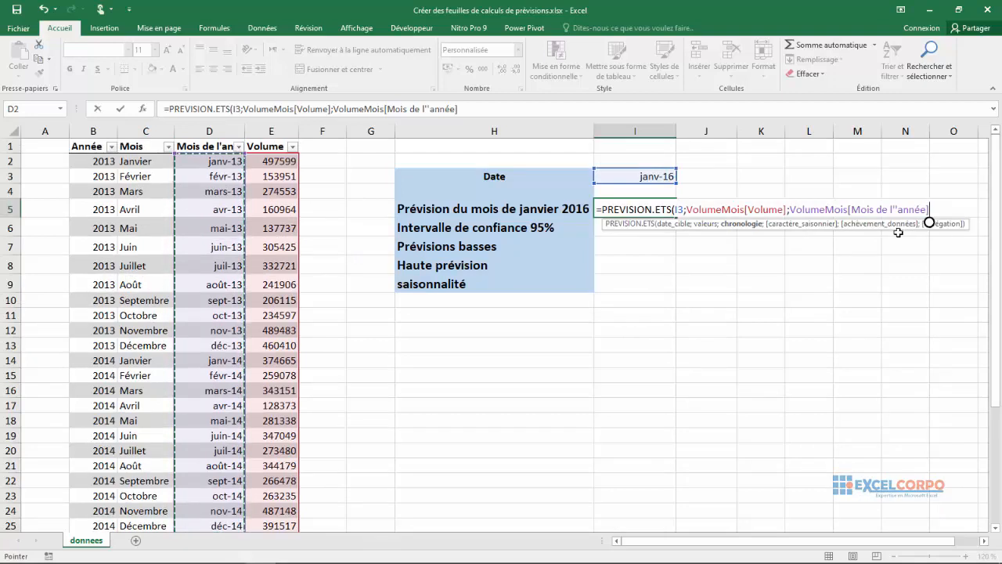
- Check the I5 formula's arguments from Valeurs to Achèvement_données, leave the optional ones empty, and confirm the PREVISION.ETS formula
left_click(145, 113)
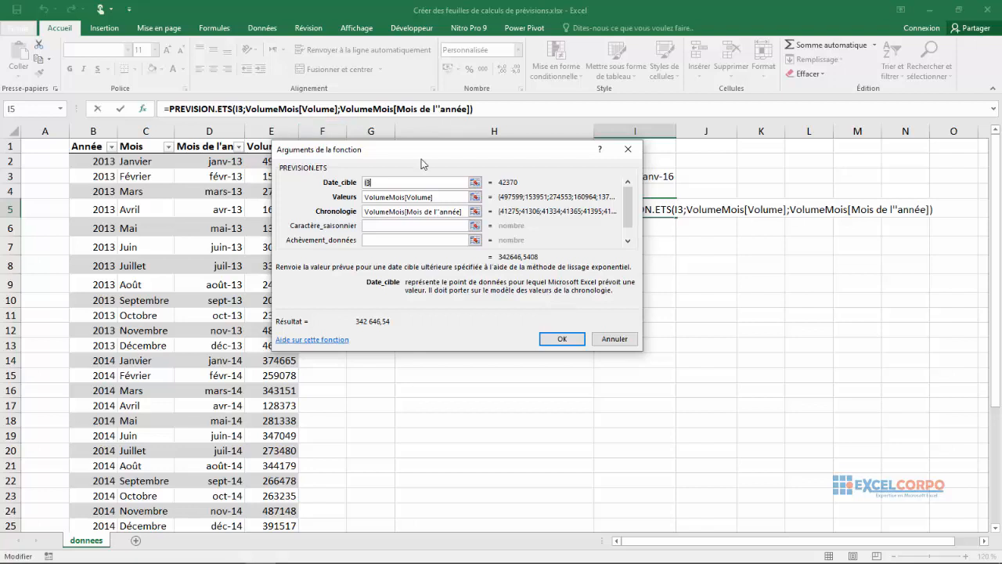
left_click_drag(419, 155, 429, 244)
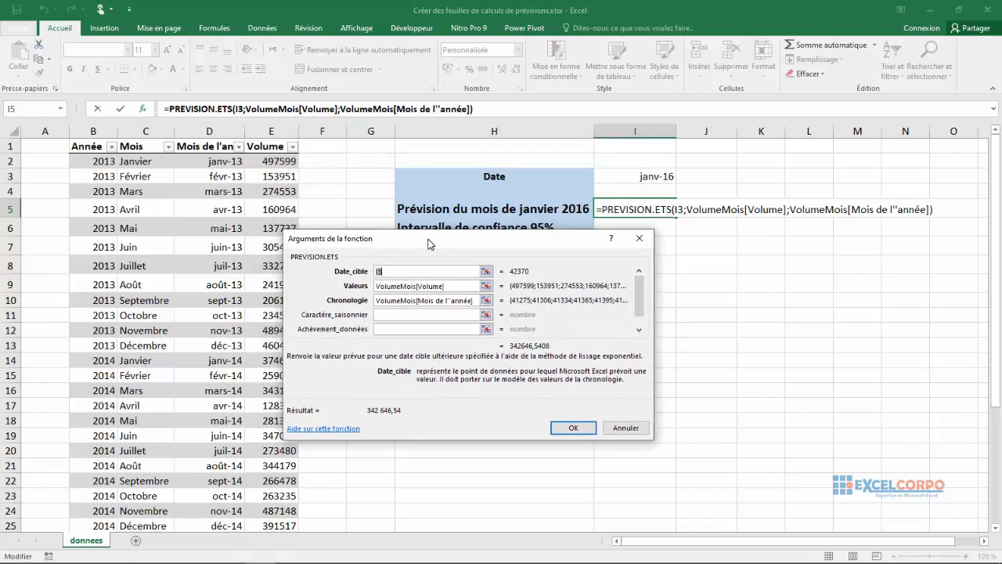
left_click(386, 285)
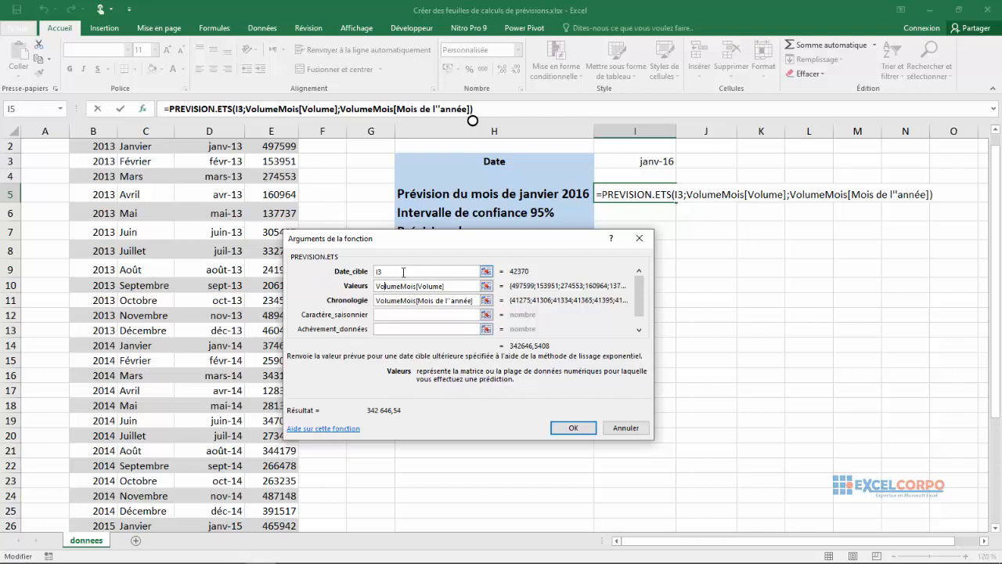
left_click(391, 300)
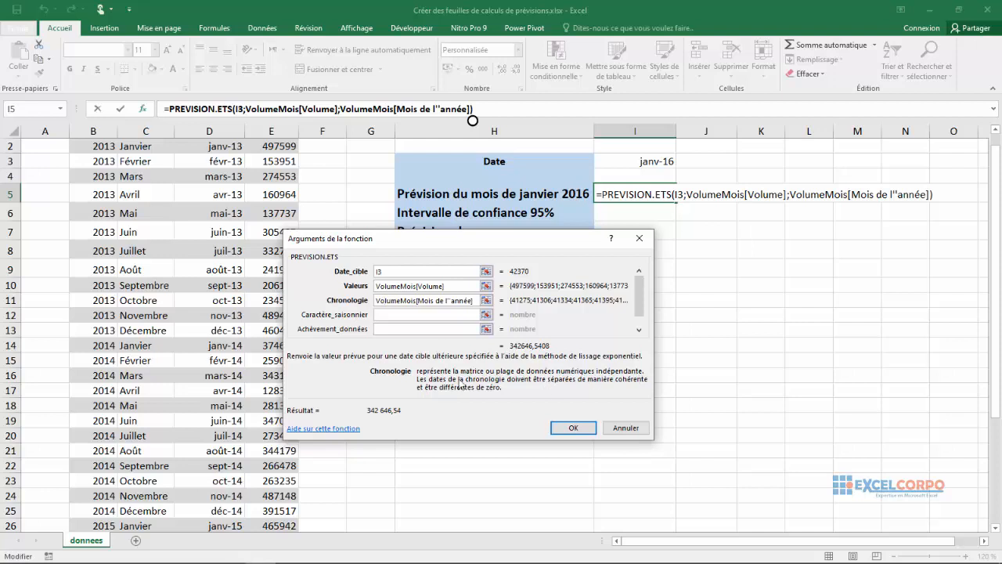
left_click(381, 314)
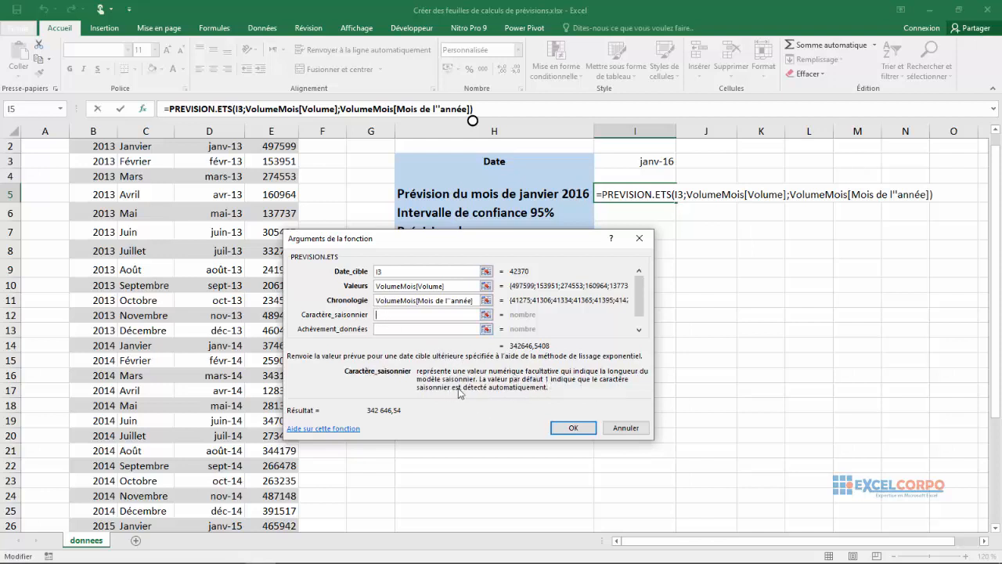
left_click(385, 329)
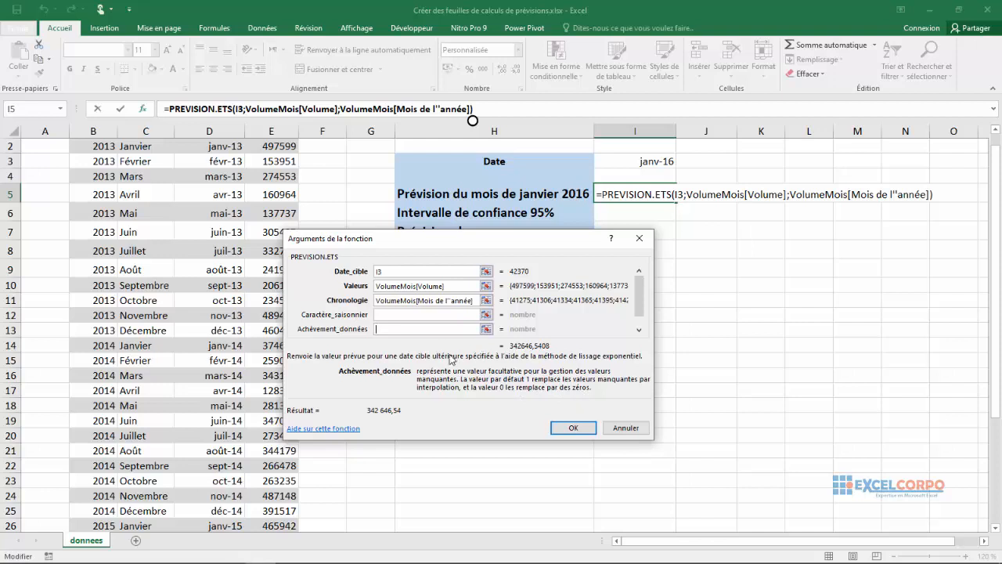
left_click(570, 427)
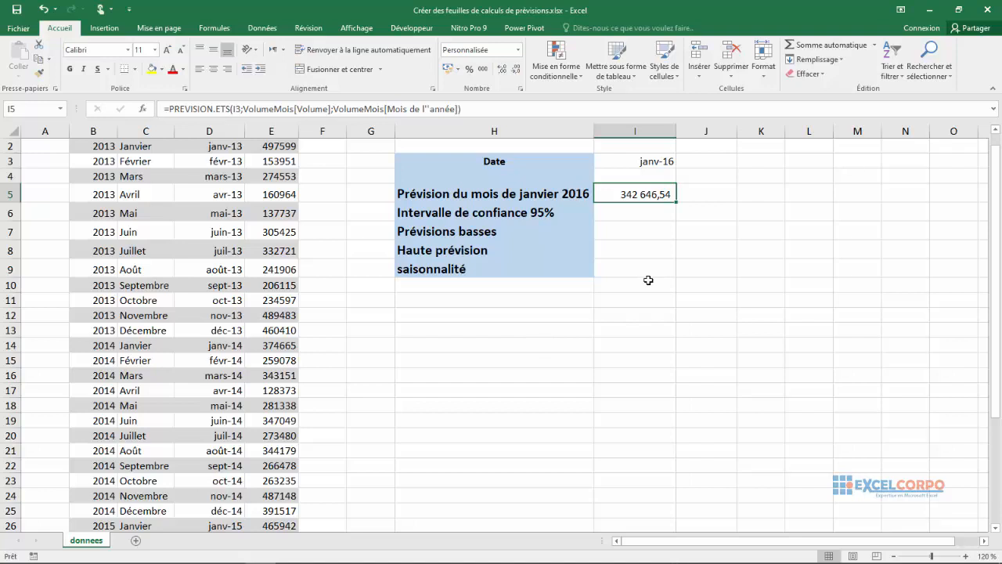
- Start a PREVISION.ETS.CONFINT formula in cell I6 with the date in I3 as the target date
left_click(632, 210)
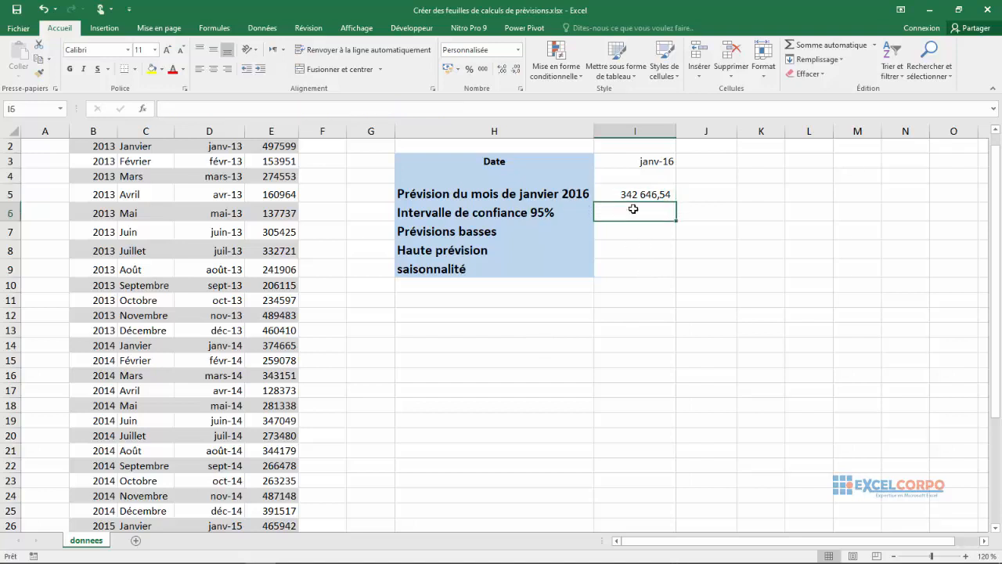
type("=previs")
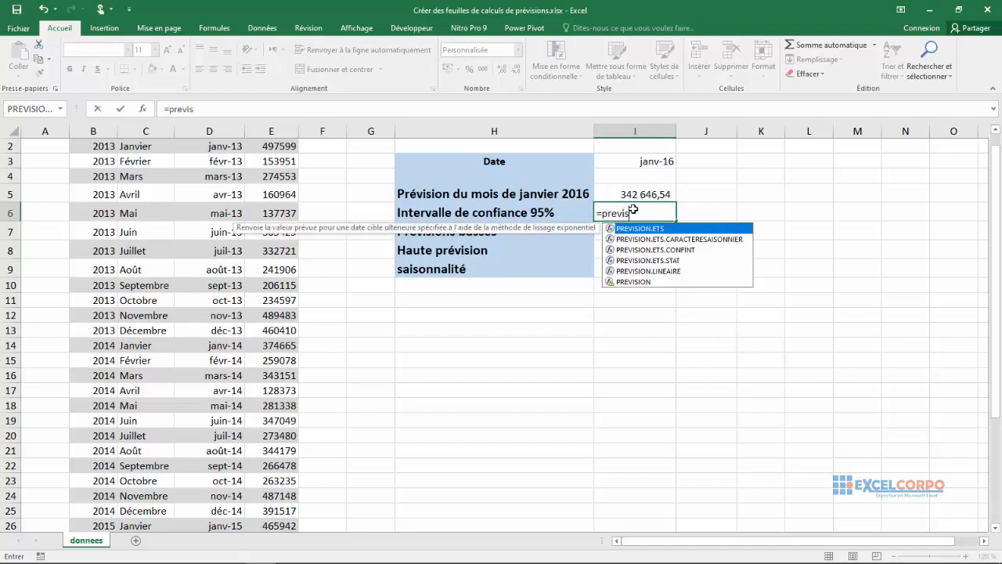
left_click(667, 251)
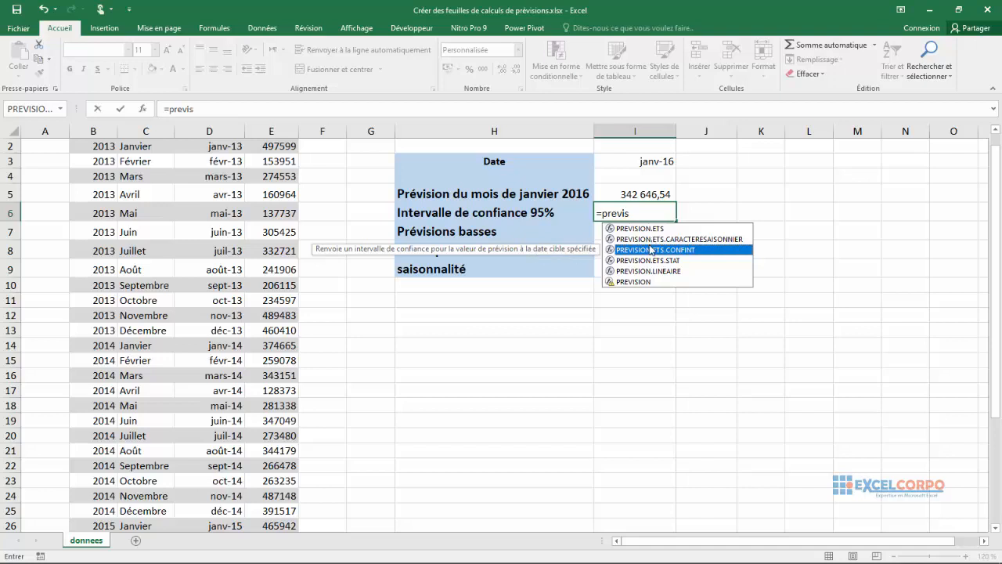
double_click(643, 251)
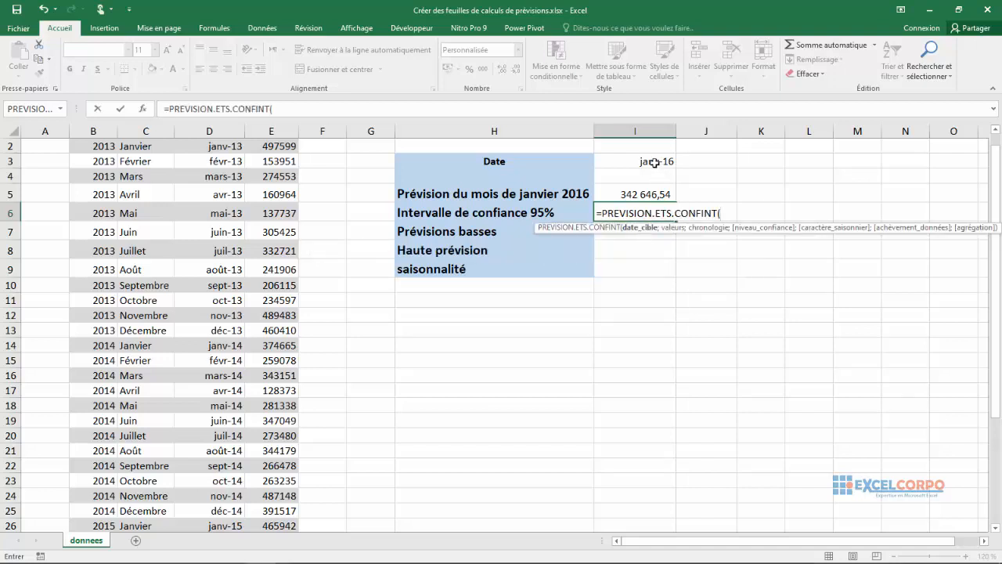
left_click(654, 162)
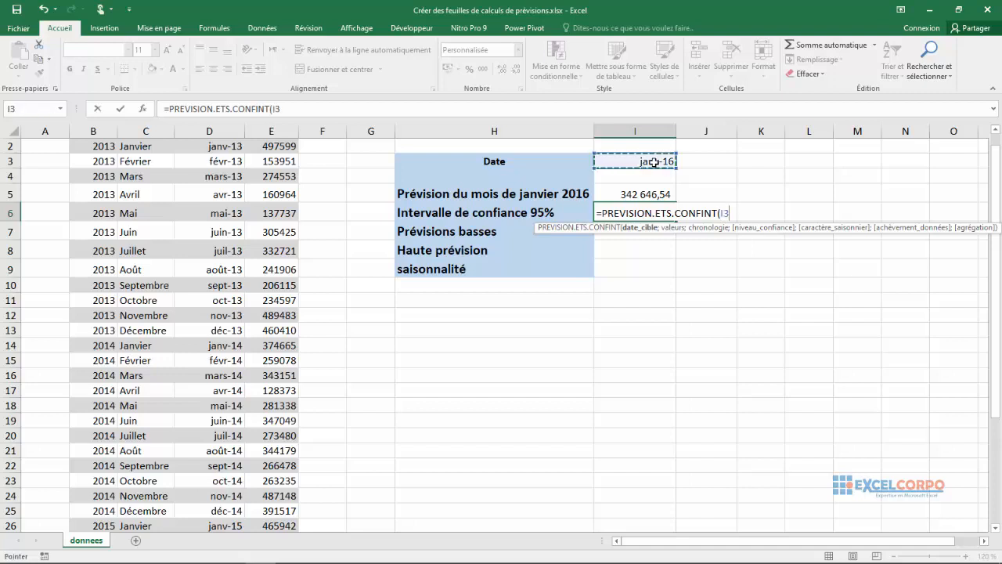
type(";")
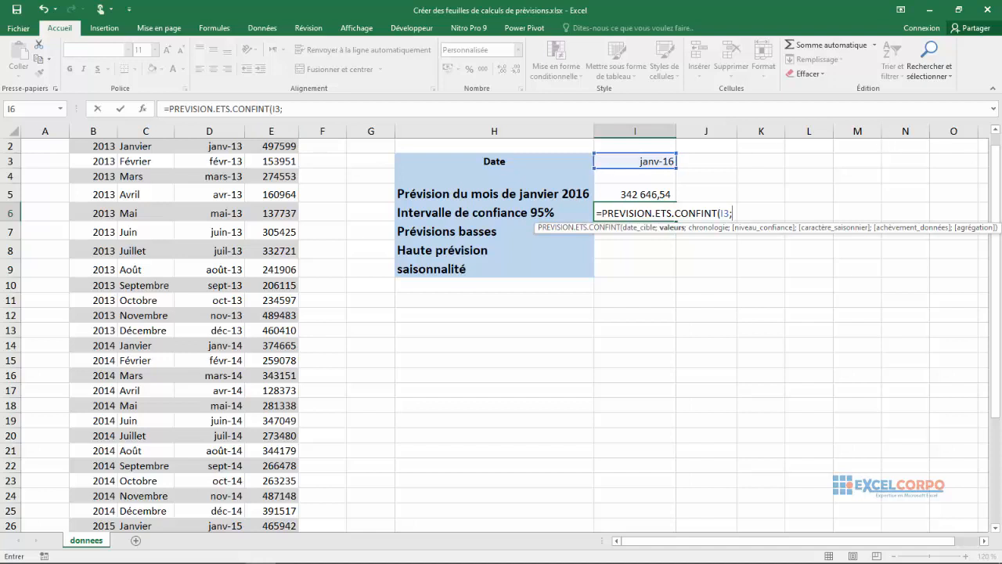
- Add the table's full Volume column as the values argument of the I6 formula
scroll(307, 171, "up", 1)
left_click(282, 162)
key("ctrl+shift+Down")
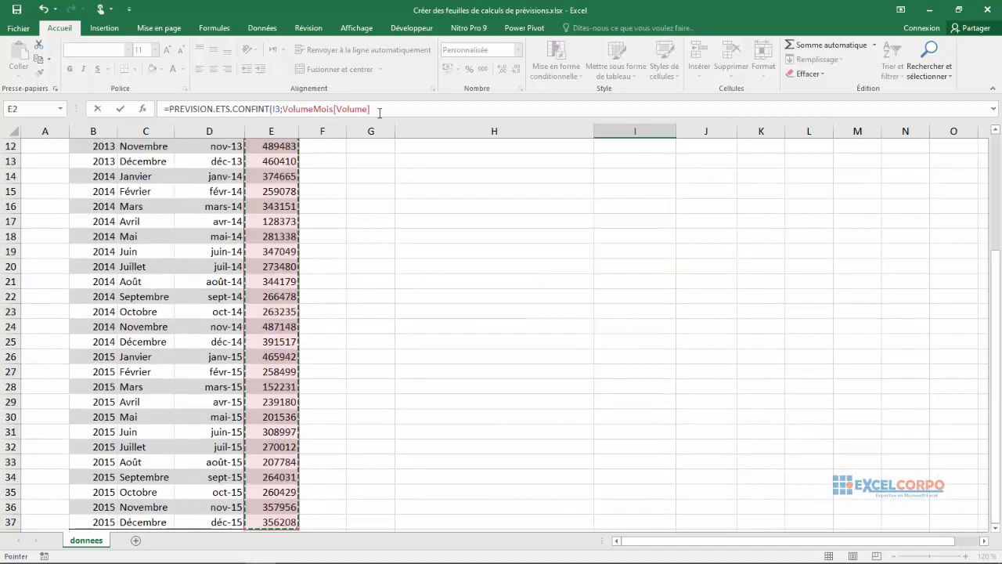
type(";")
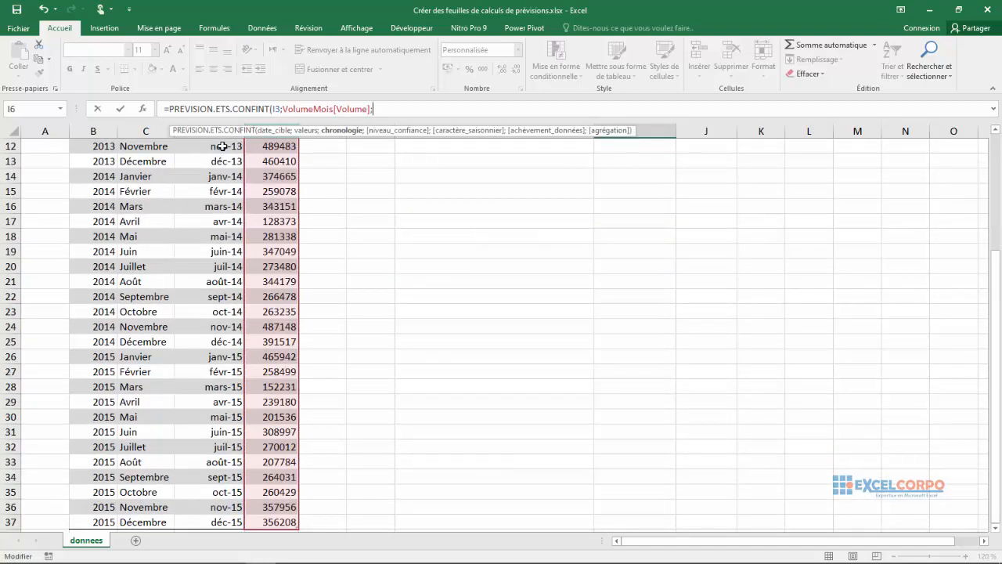
- Set the table's full Mois de l'année column as the chronology argument of the I6 formula, replacing any single-cell reference
left_click_drag(999, 295, 998, 282)
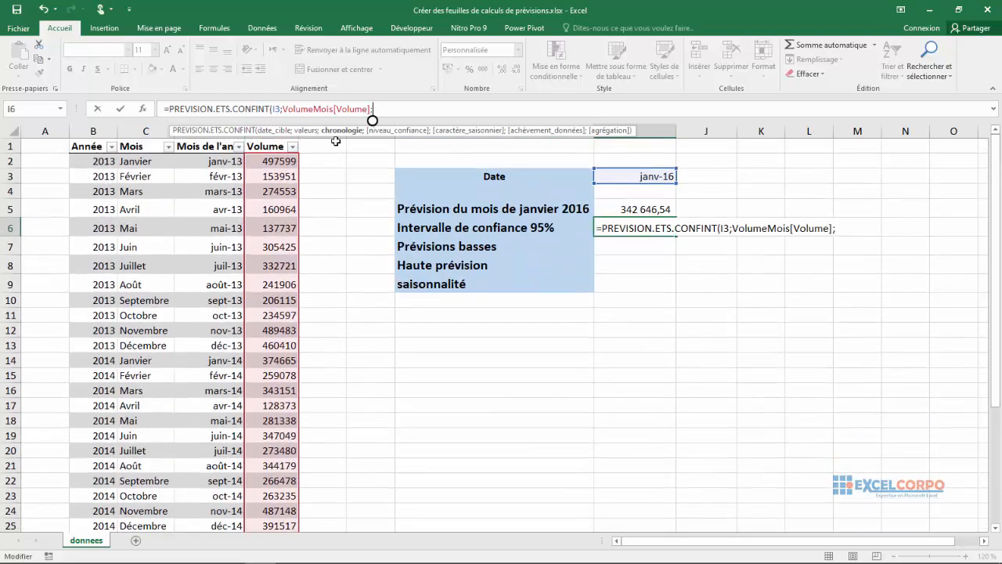
left_click(217, 159)
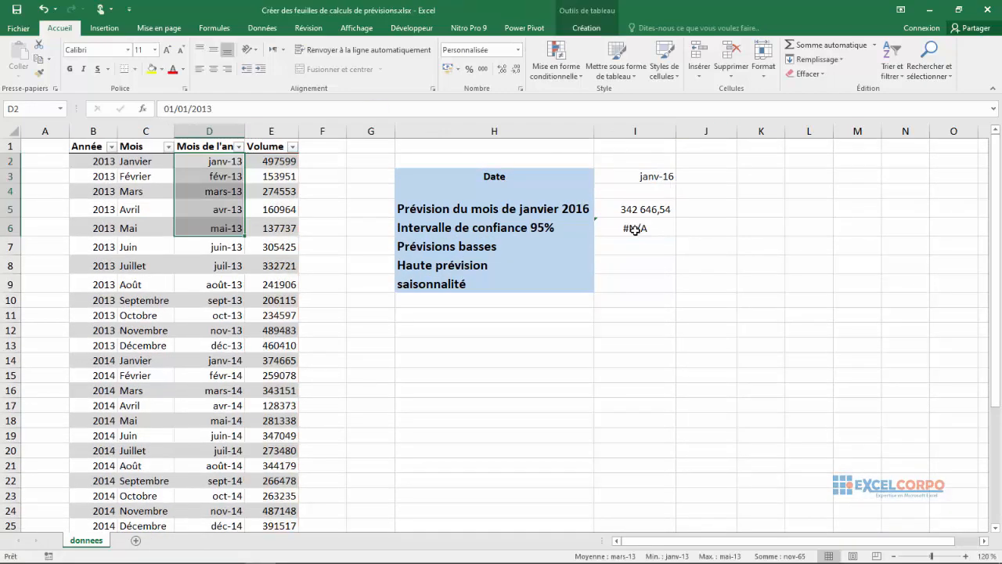
left_click(633, 228)
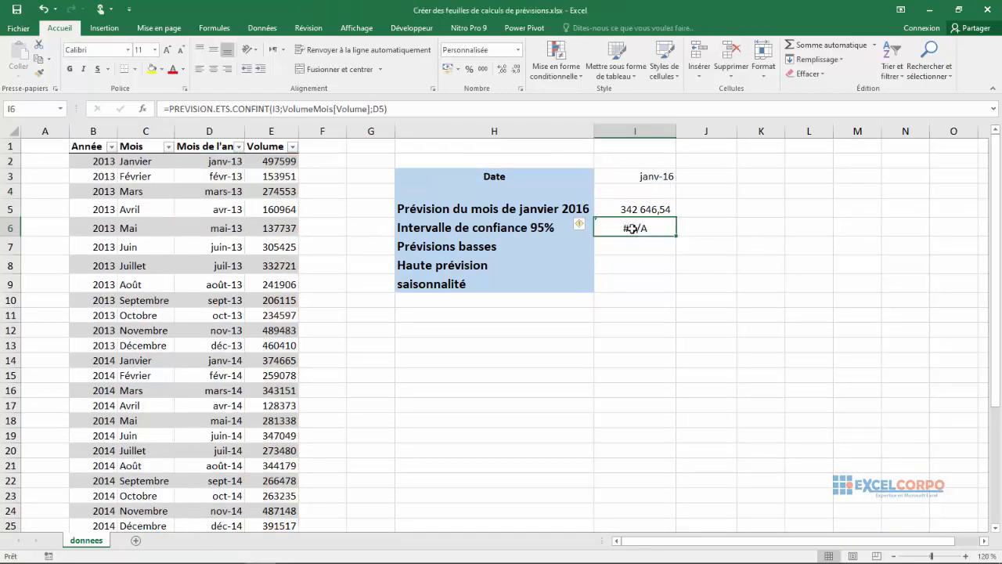
left_click(384, 107)
key("BackSpace")
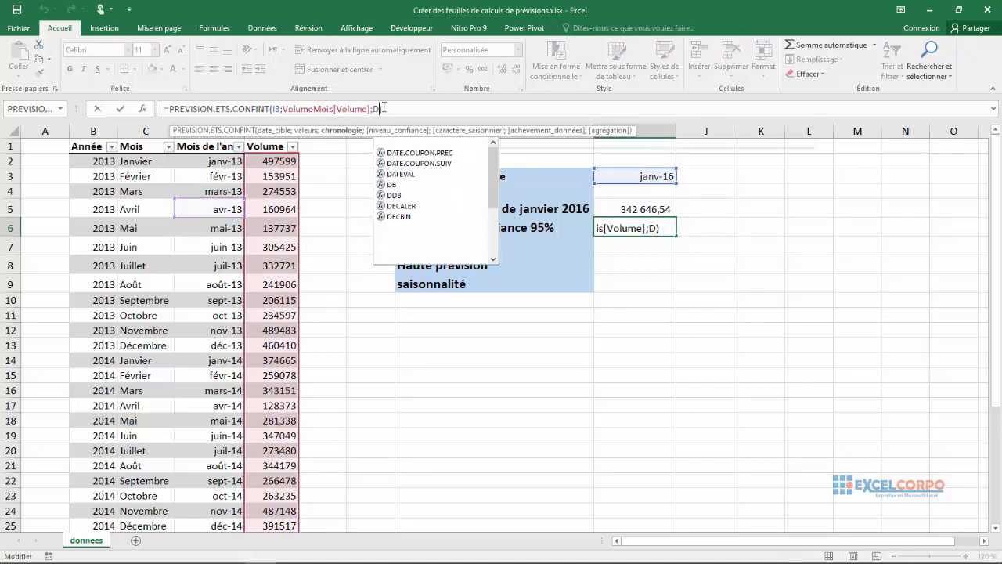
key("BackSpace")
type(")")
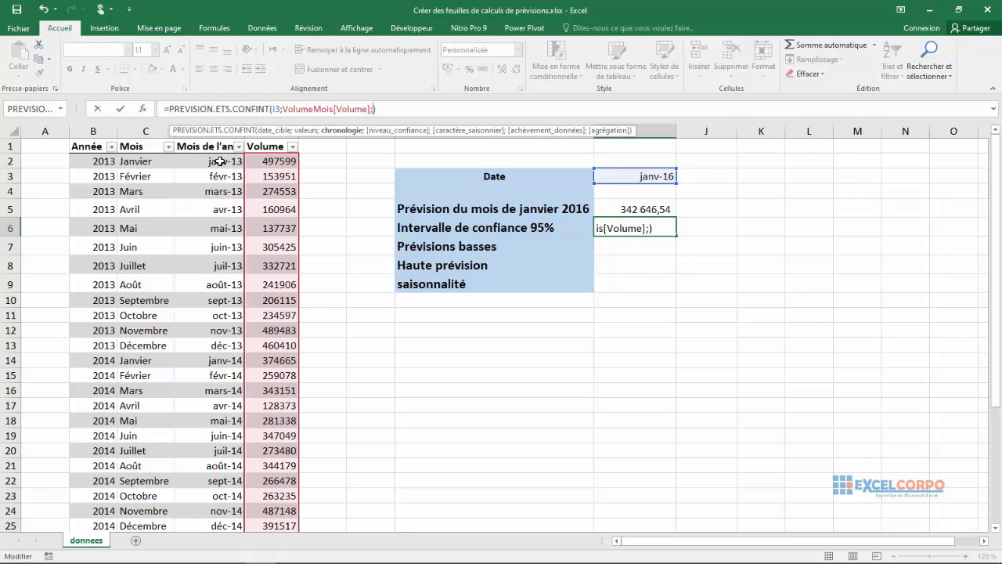
left_click_drag(220, 161, 223, 173)
left_click_drag(209, 345, 197, 473)
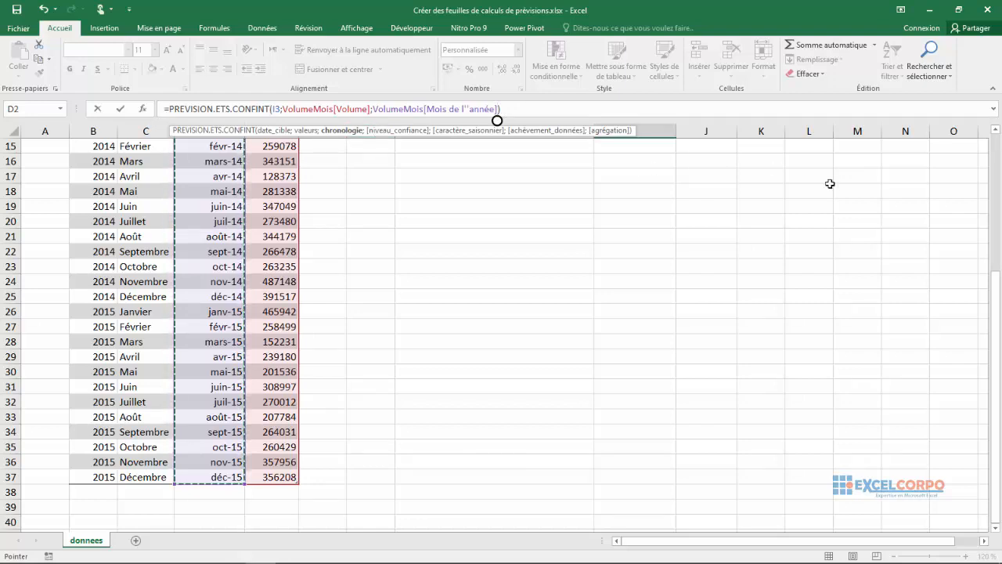
- Check the I6 formula's Niveau_confiance argument, leave it empty for the default level, and confirm the PREVISION.ETS.CONFINT formula
left_click_drag(997, 292, 972, 145)
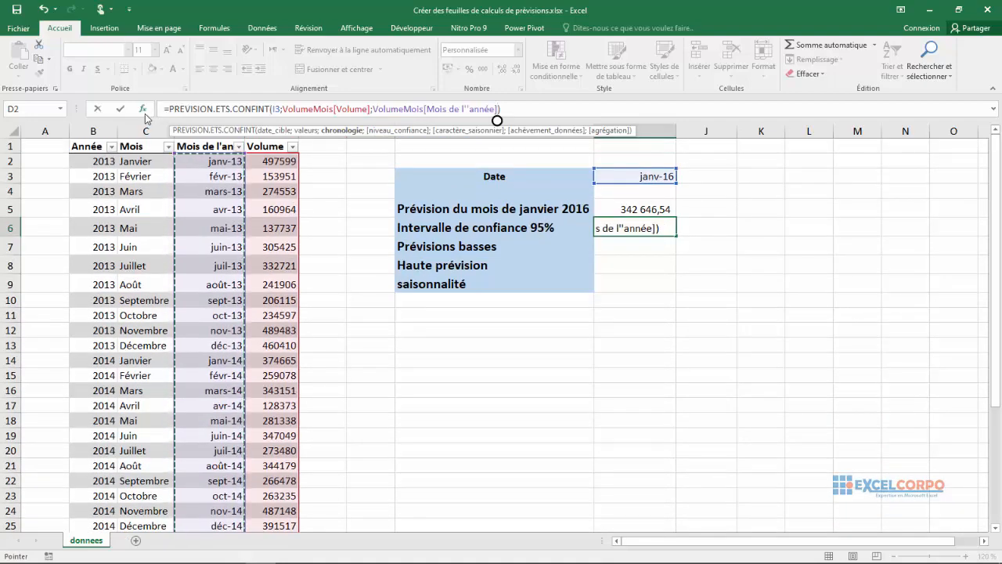
left_click(144, 112)
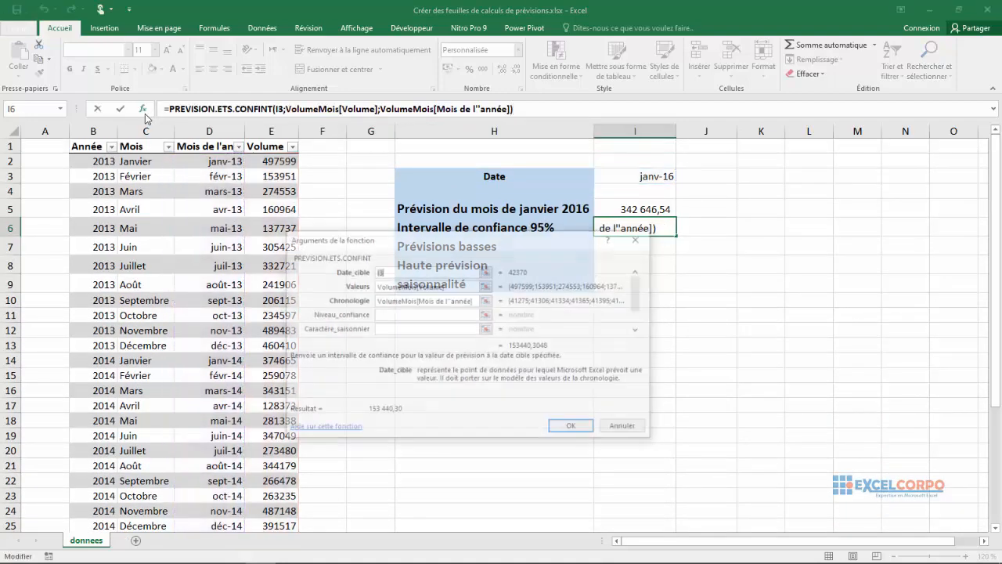
left_click(381, 314)
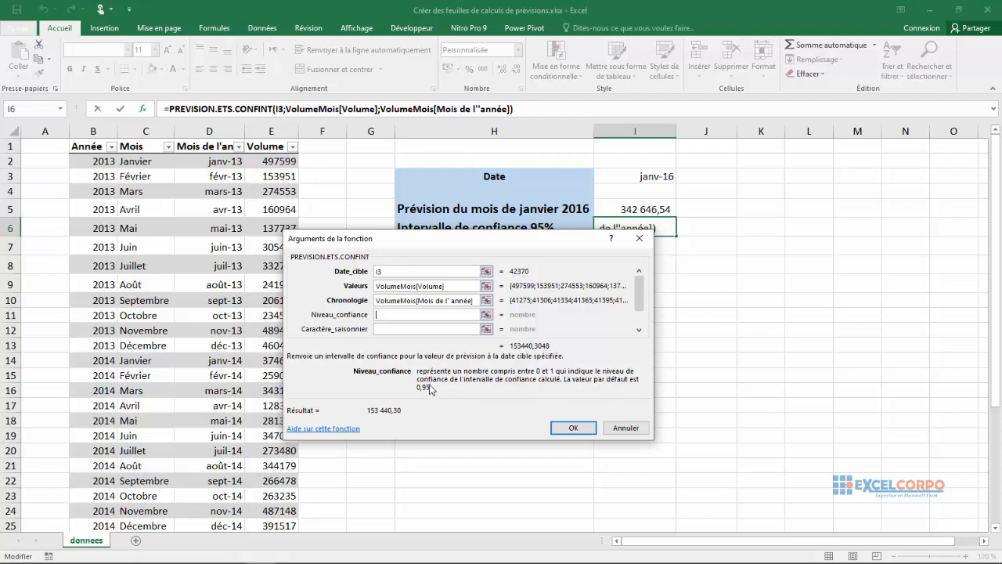
left_click(563, 428)
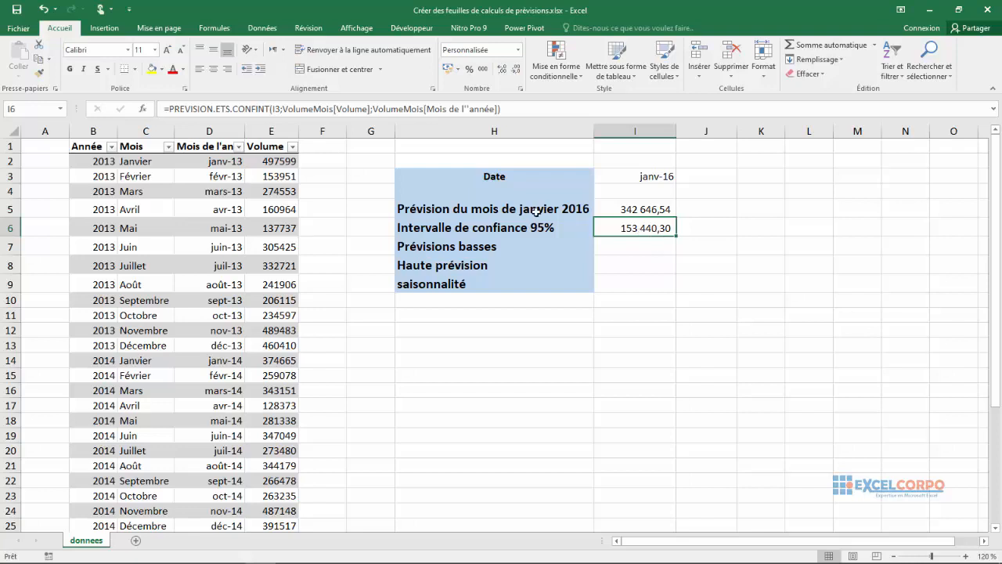
left_click(644, 209)
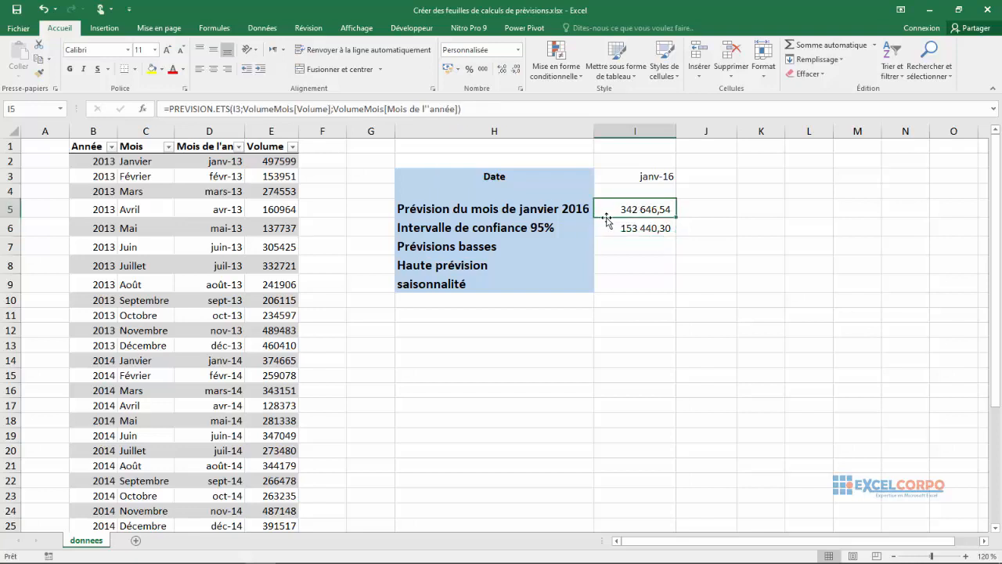
left_click(636, 228)
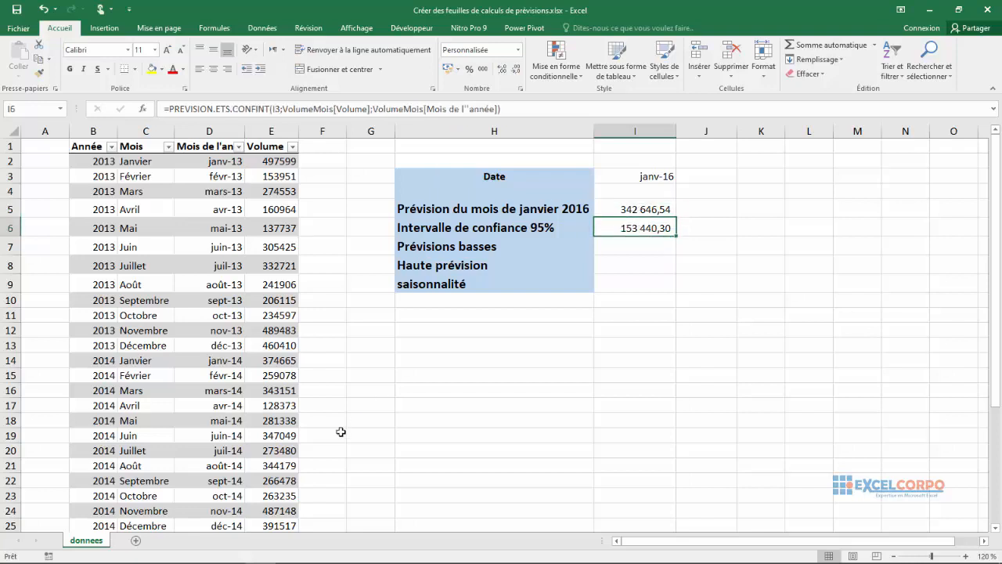
left_click(494, 375)
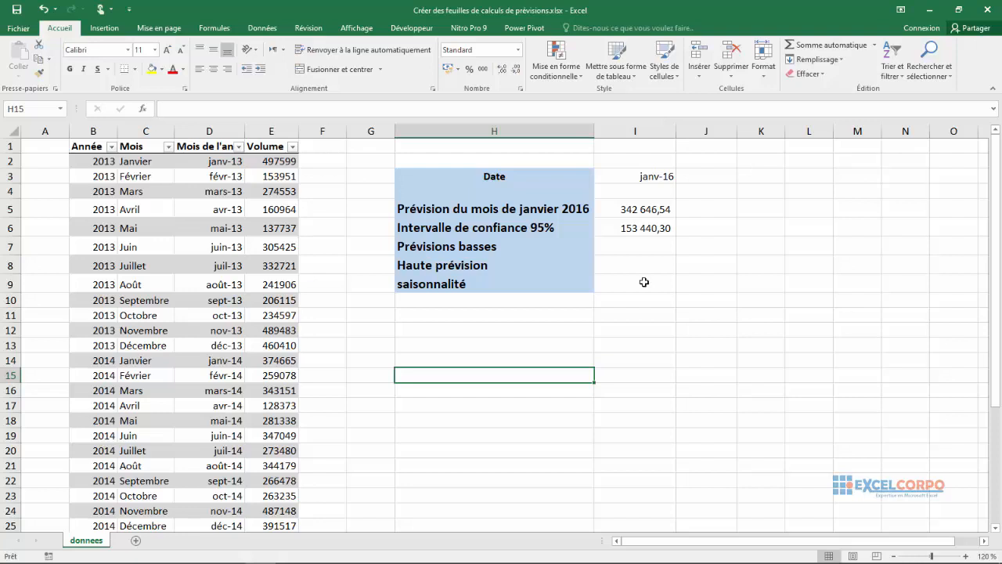
- Start a PREVISION.ETS.CARACTERESAISONNIER formula in cell I9 for the seasonality
left_click(643, 282)
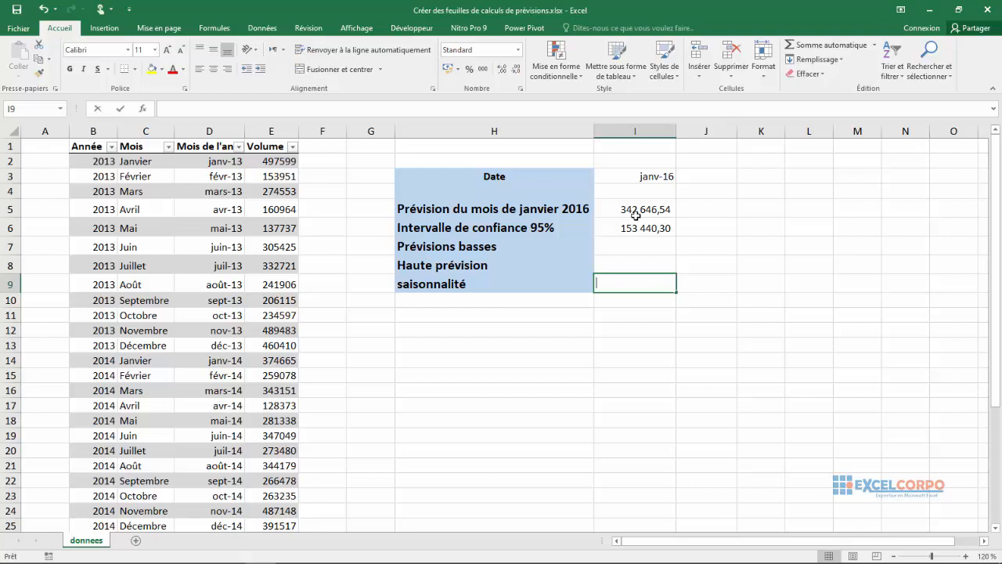
type("=")
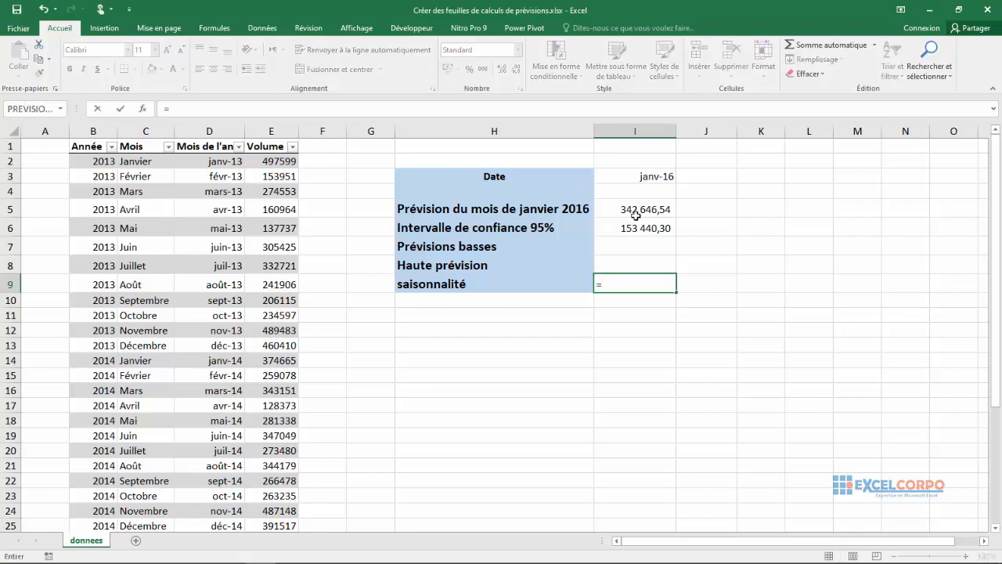
type("pre")
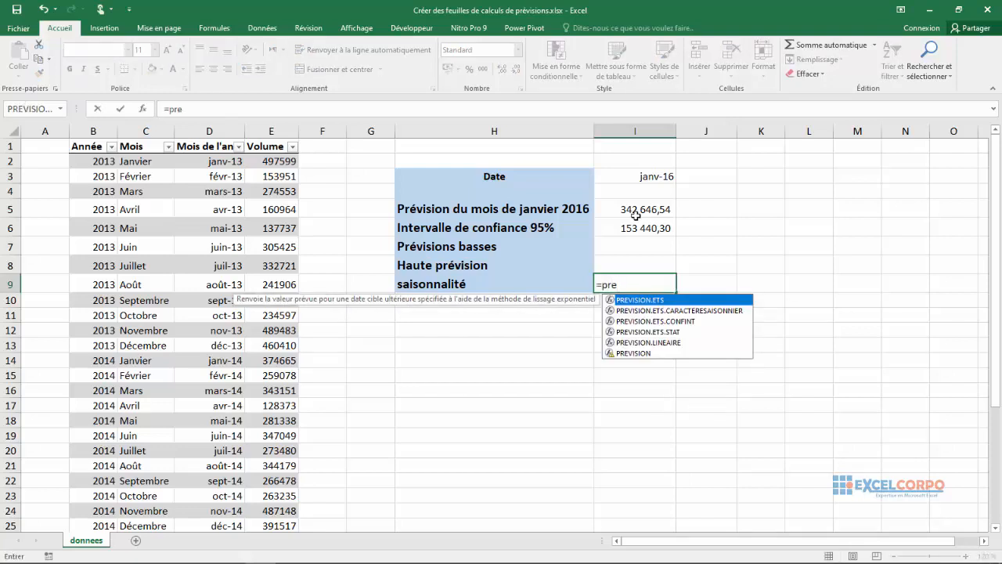
left_click(664, 311)
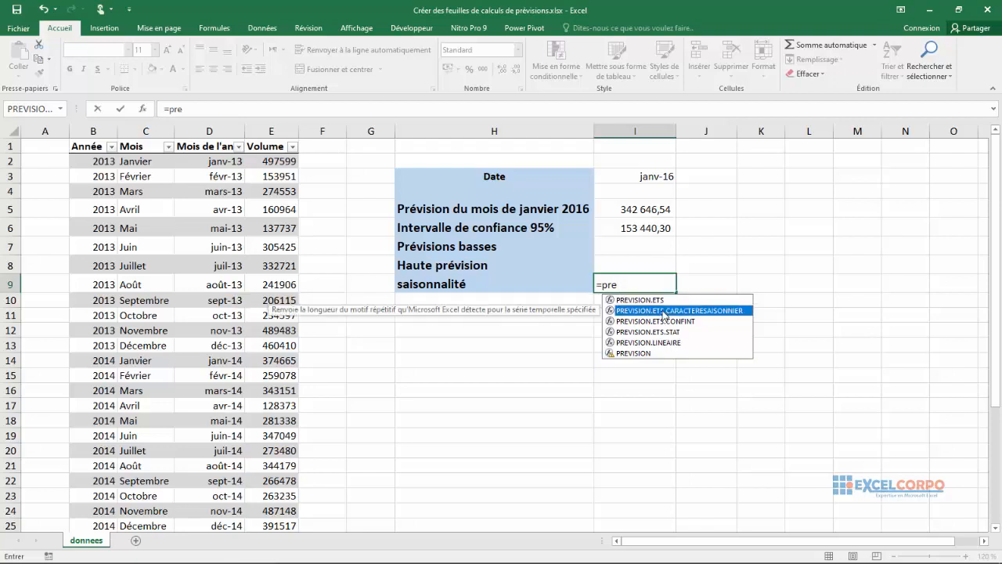
double_click(664, 311)
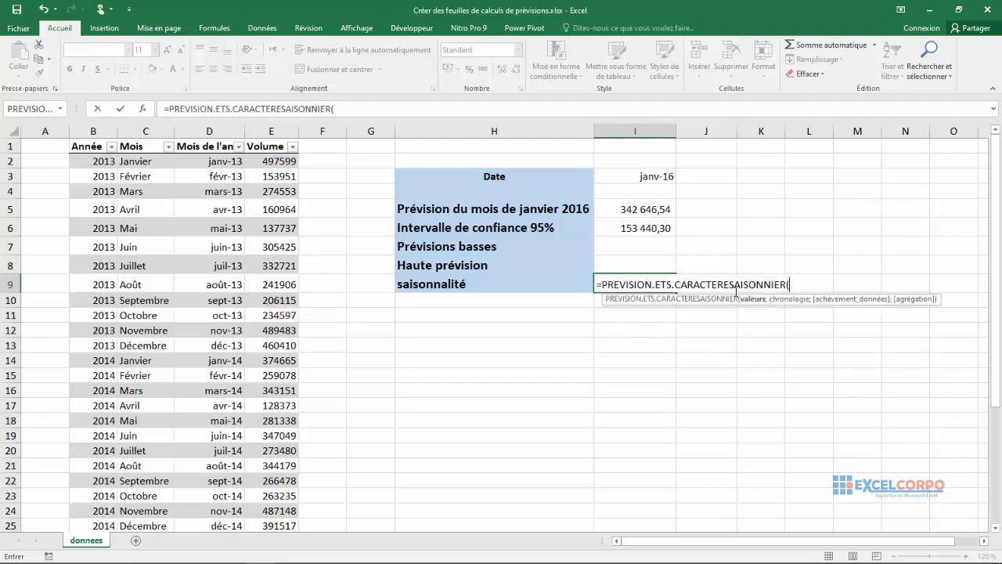
- Add the table's full Volume column as the values and its Mois de l'année column as the chronology in the I9 formula
left_click_drag(273, 158, 279, 470)
key("Return")
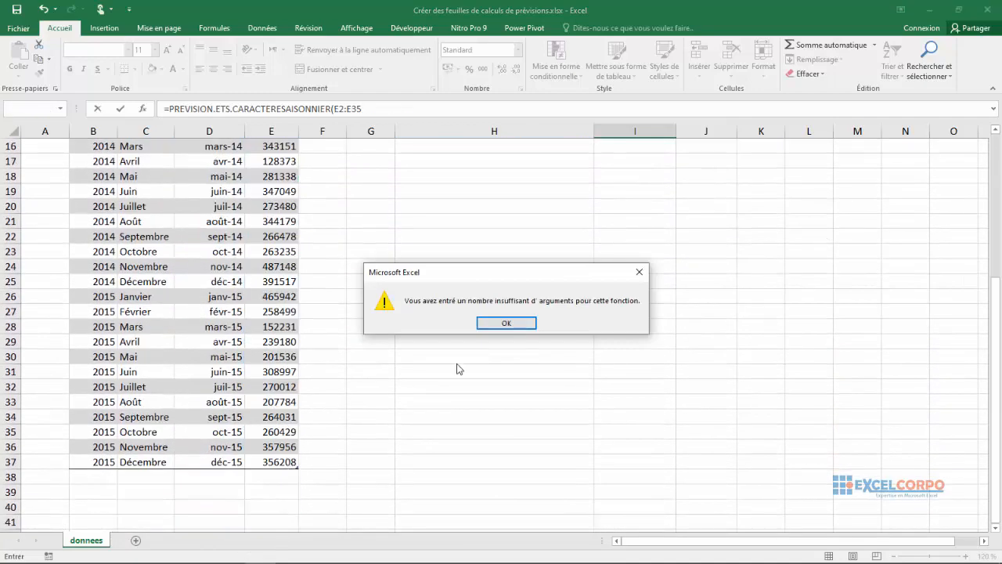
left_click(533, 323)
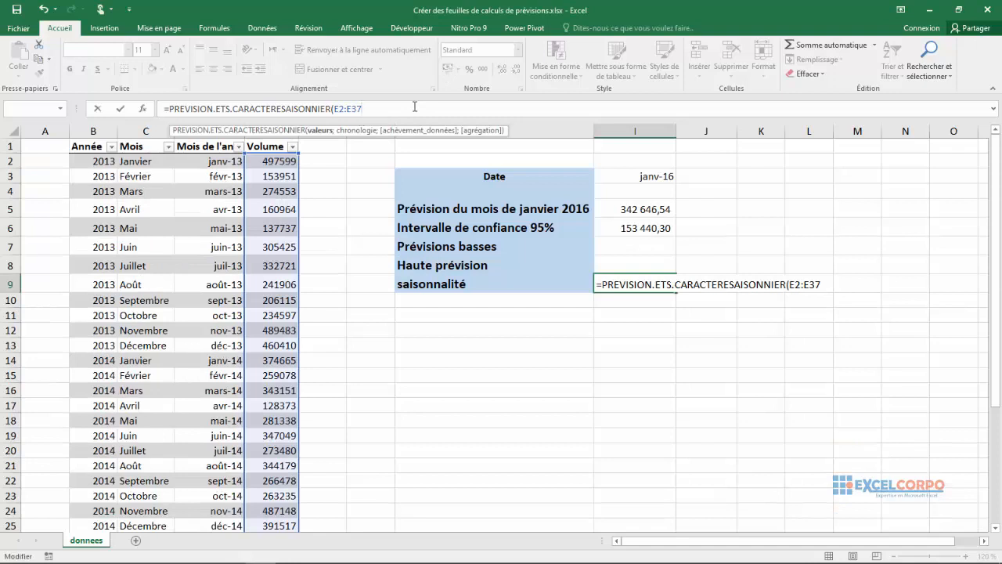
type("_")
key("BackSpace")
type(";")
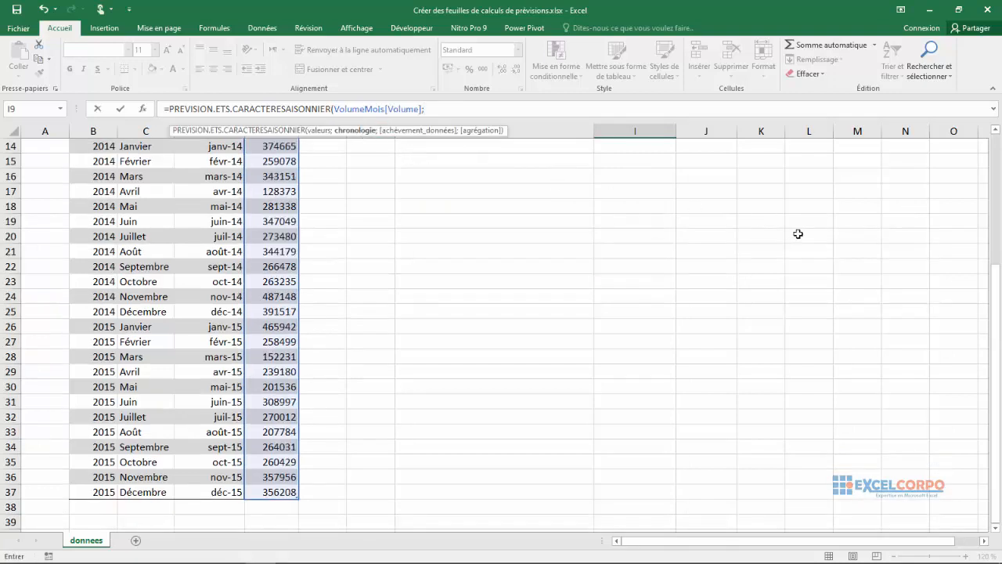
left_click_drag(1000, 296, 1000, 169)
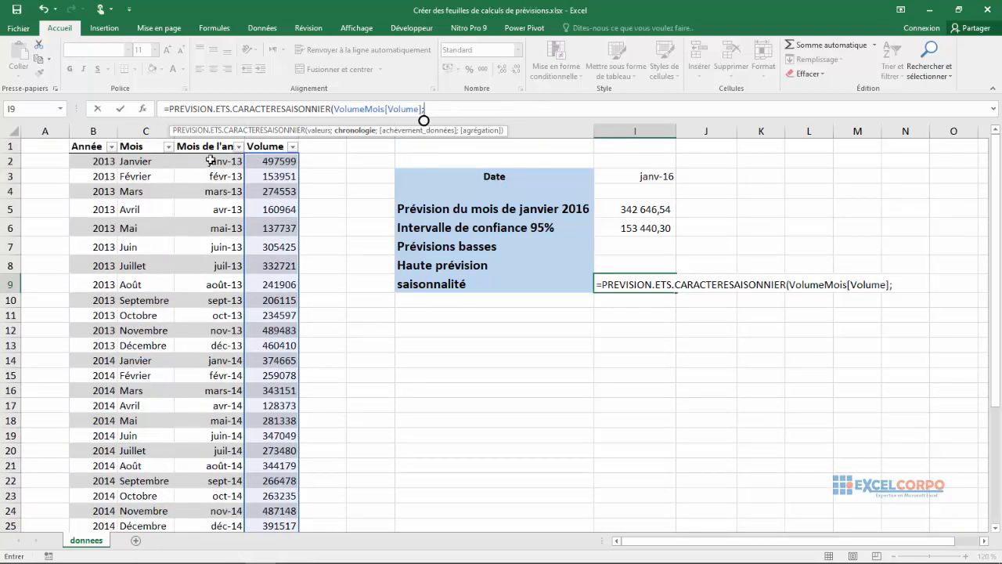
left_click_drag(212, 160, 195, 517)
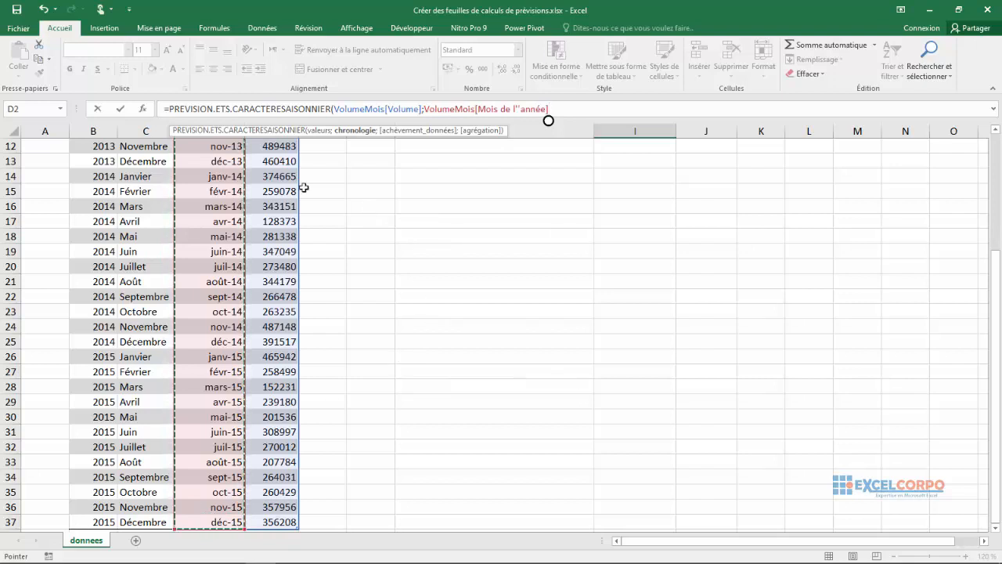
- Check the I9 formula's arguments, leave Achèvement_données and Agrégation empty, and confirm the PREVISION.ETS.CARACTERESAISONNIER formula
left_click(146, 113)
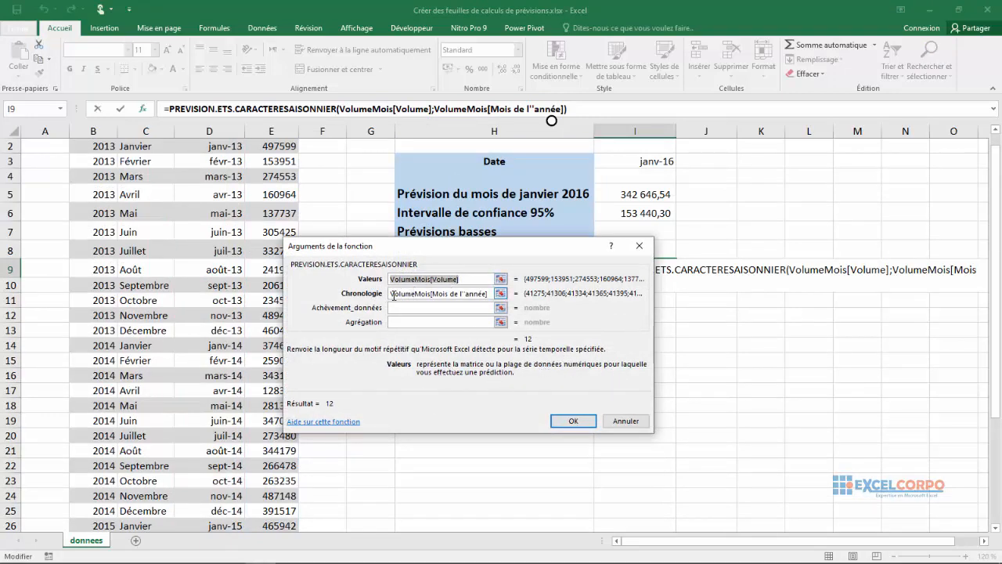
left_click(448, 295)
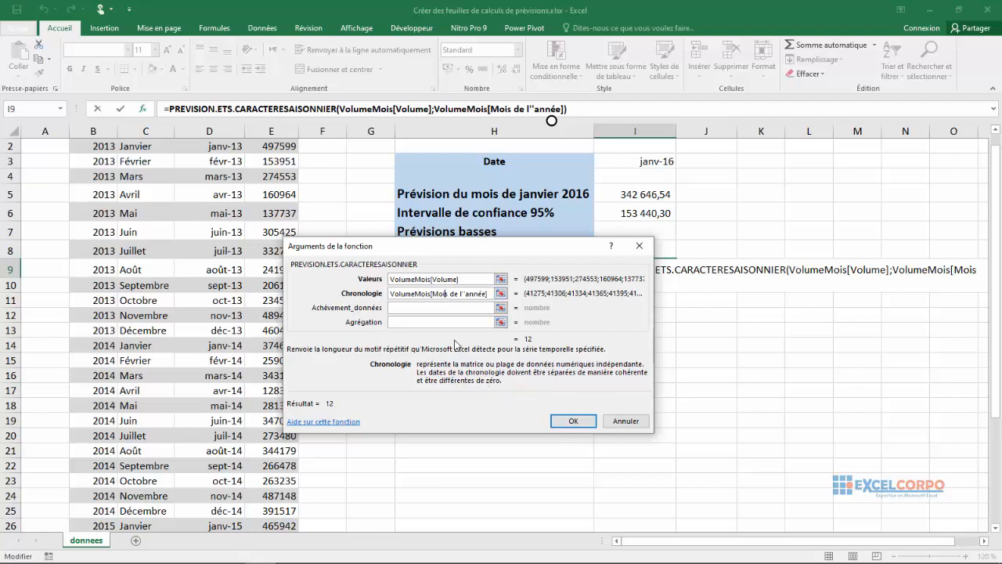
left_click(412, 308)
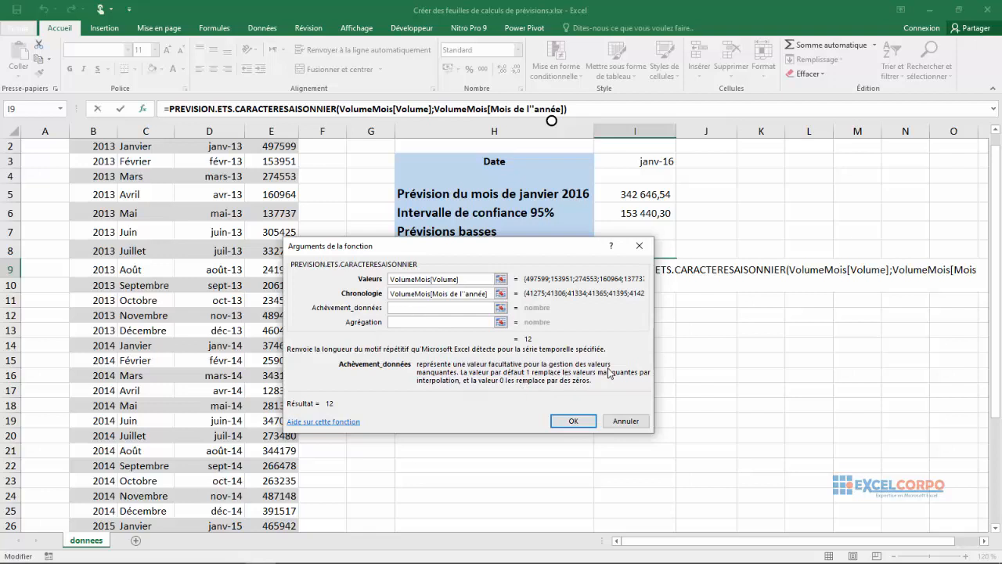
left_click(404, 323)
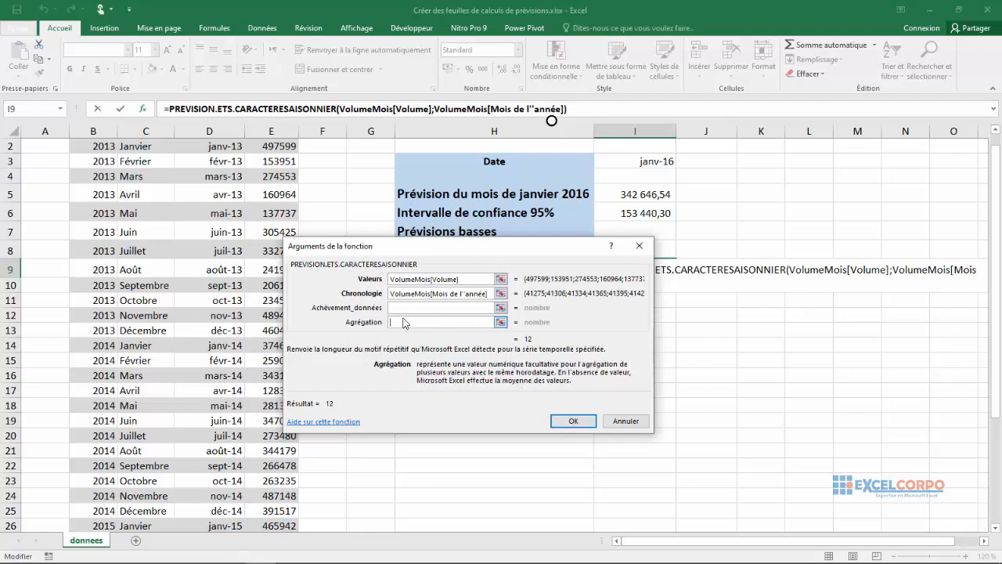
left_click(571, 422)
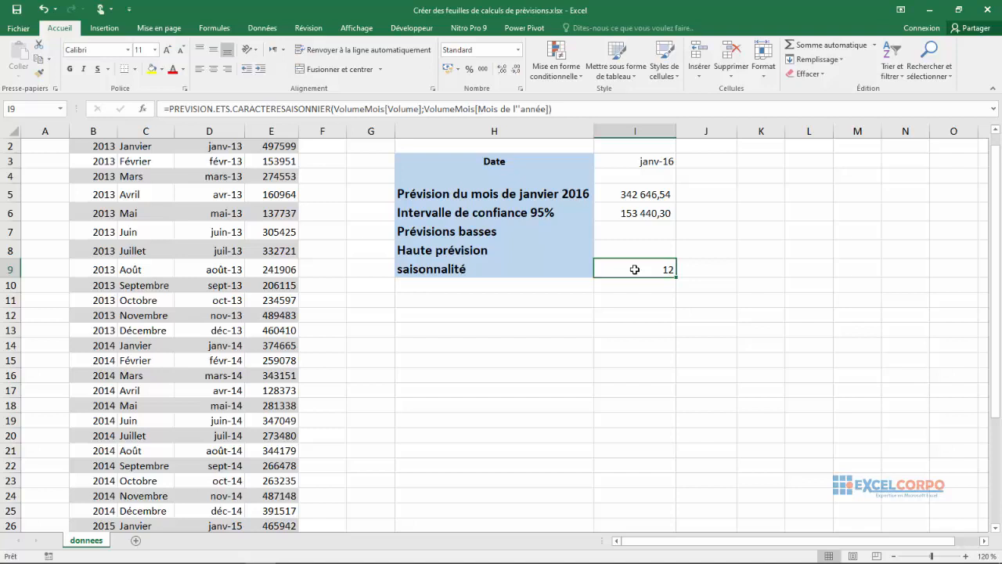
- Calculate the low forecast in I7 by subtracting the confidence interval from the January 2016 forecast with =I5-I6
left_click(626, 228)
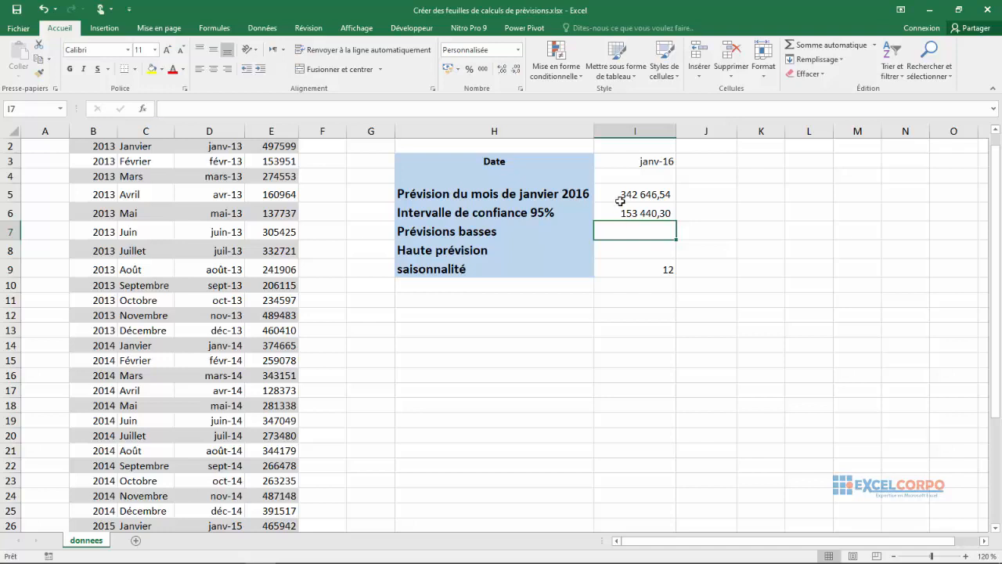
left_click(620, 201)
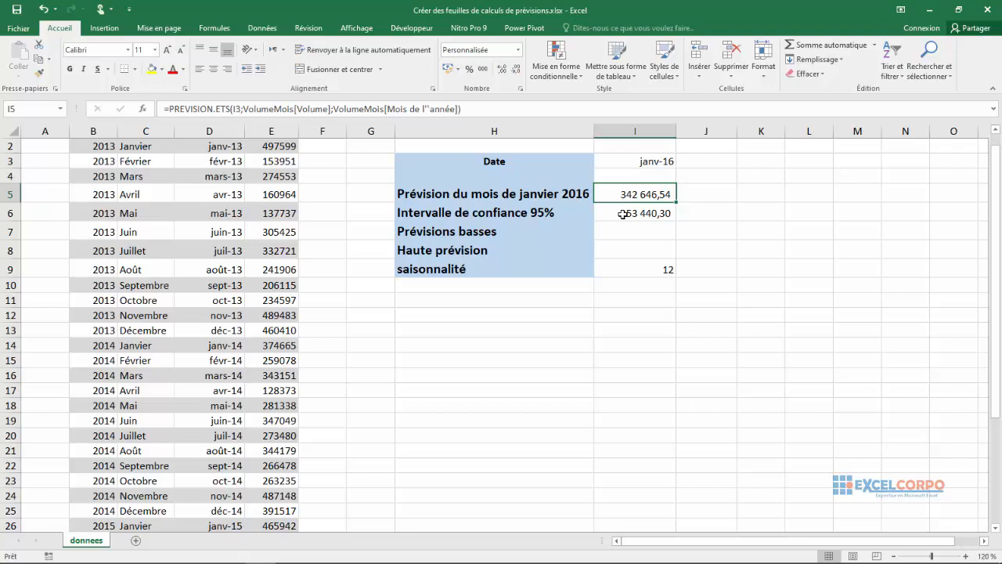
left_click(623, 214)
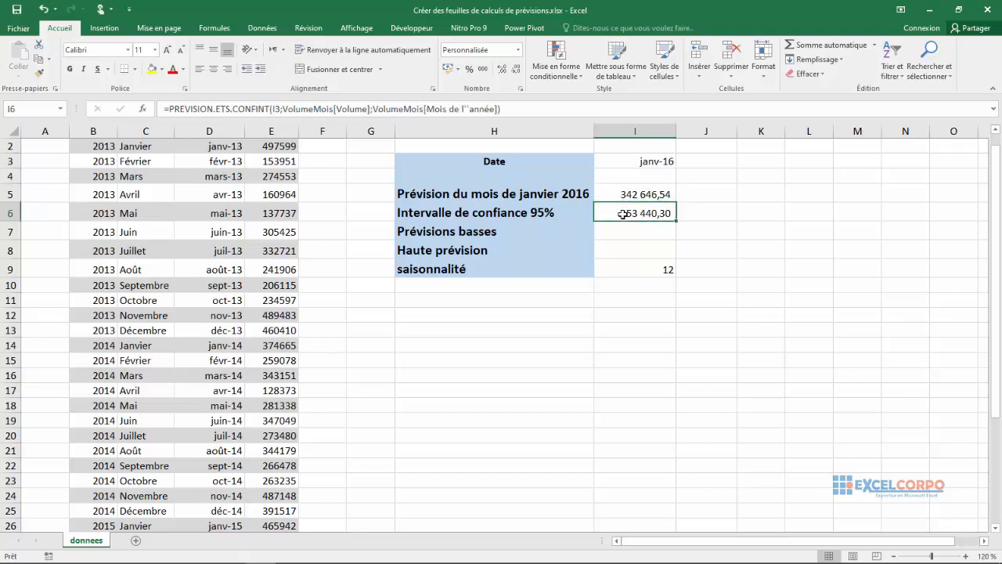
left_click(625, 232)
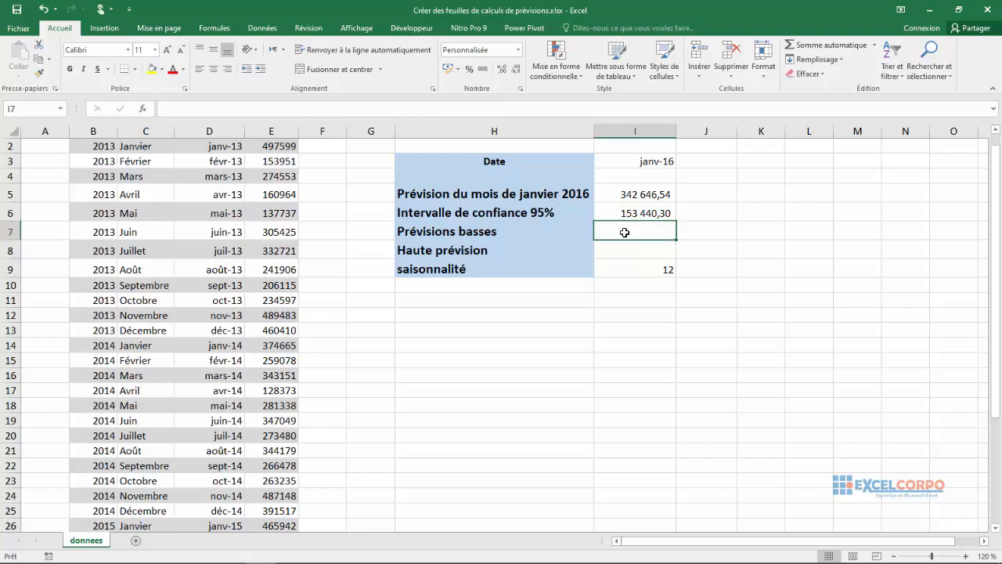
type("=")
left_click(647, 194)
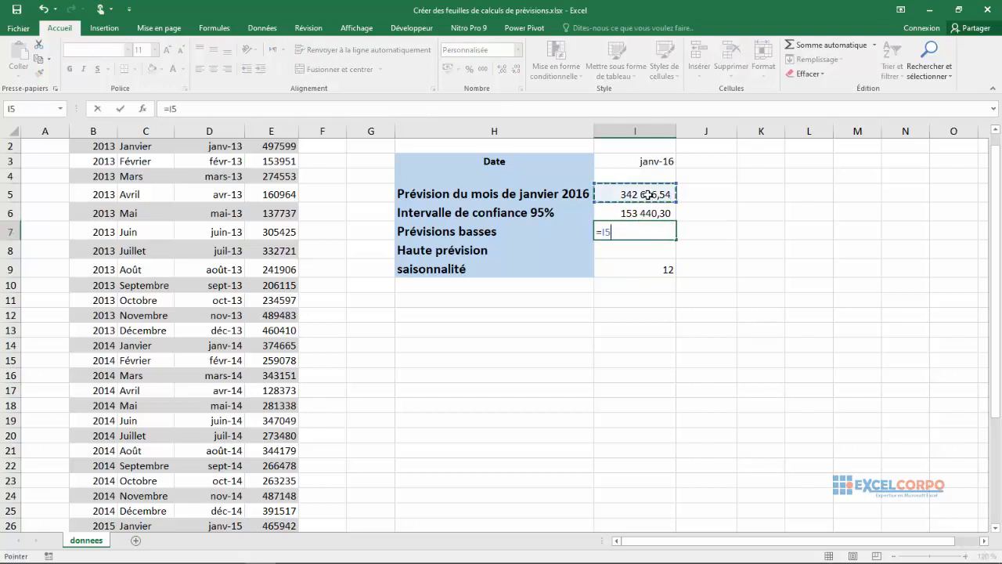
type("-")
left_click(631, 211)
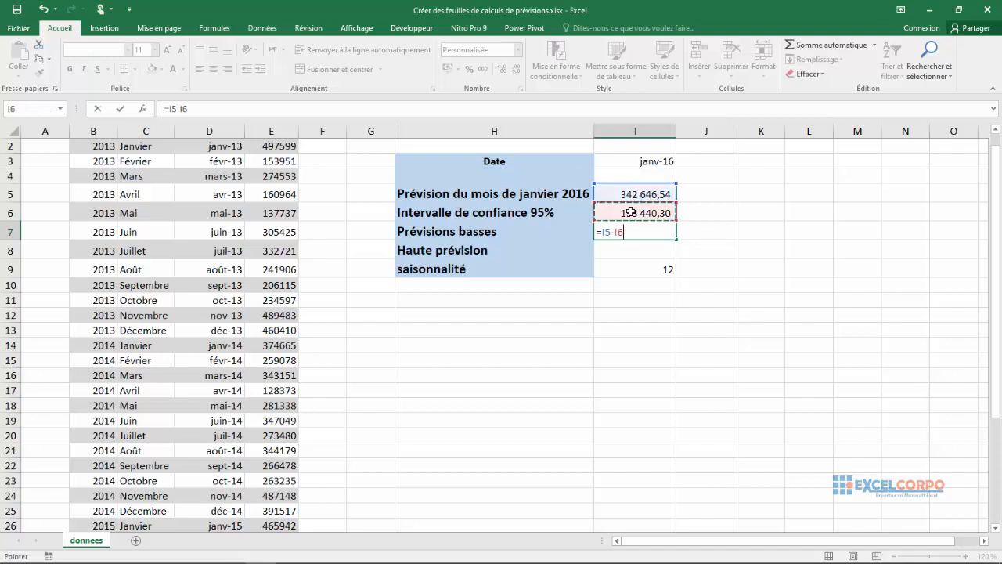
key("Return")
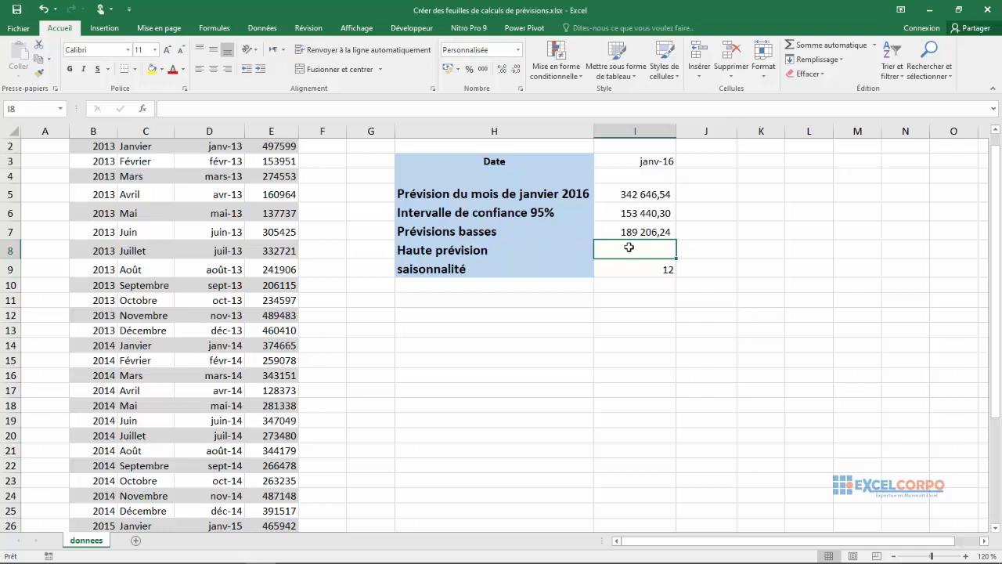
- Calculate the high forecast in I8 by adding the confidence interval to the January 2016 forecast with =I5+I6
type("=")
left_click(645, 193)
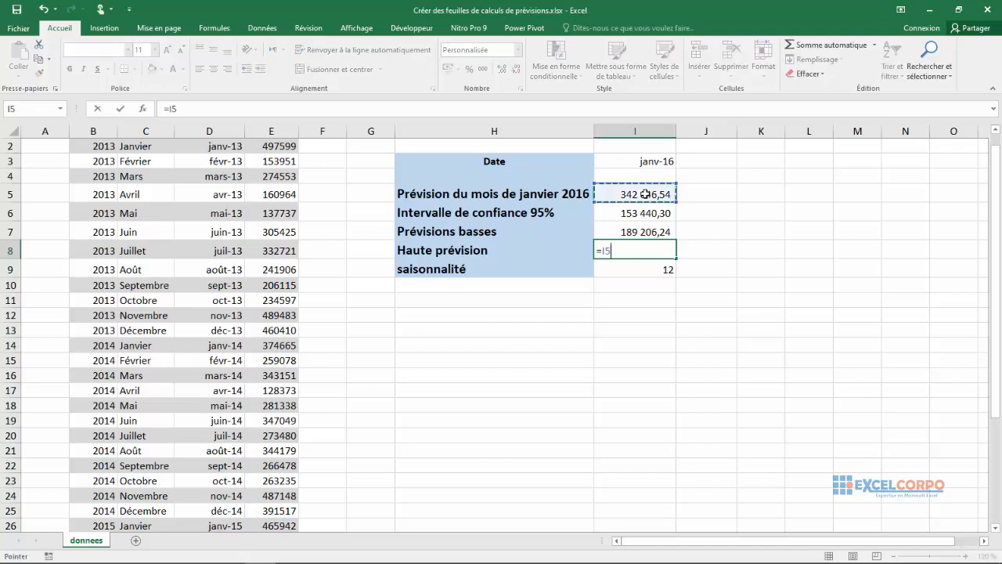
type("+")
left_click(645, 213)
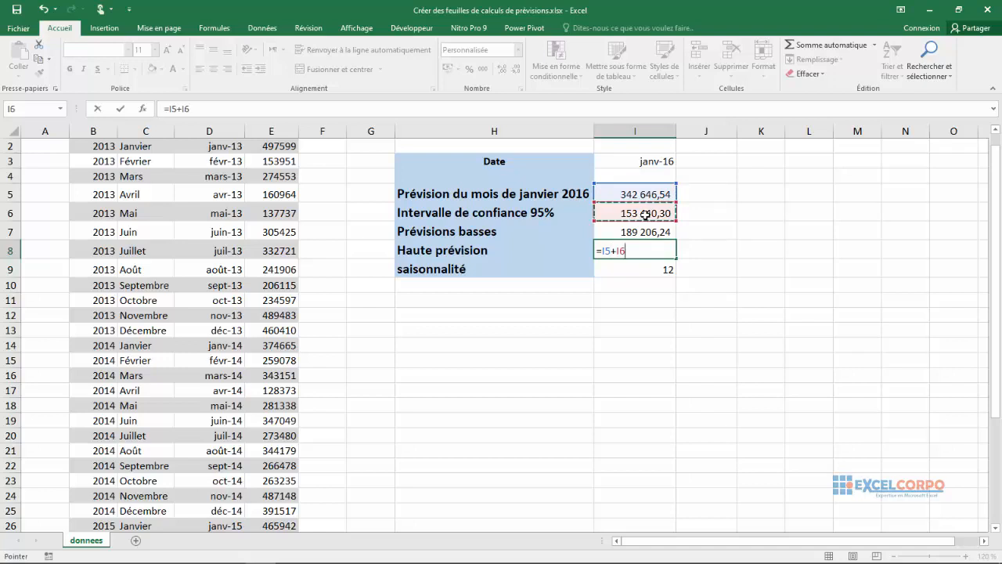
key("Return")
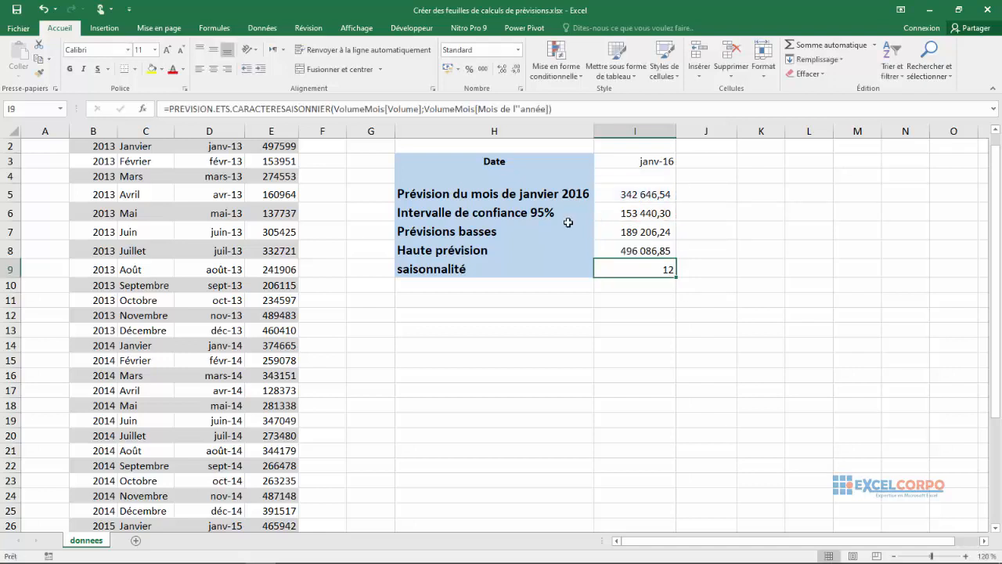
- Review the date in I3 and the formulas for the forecast, confidence interval, low and high forecasts and seasonality
left_click(643, 193)
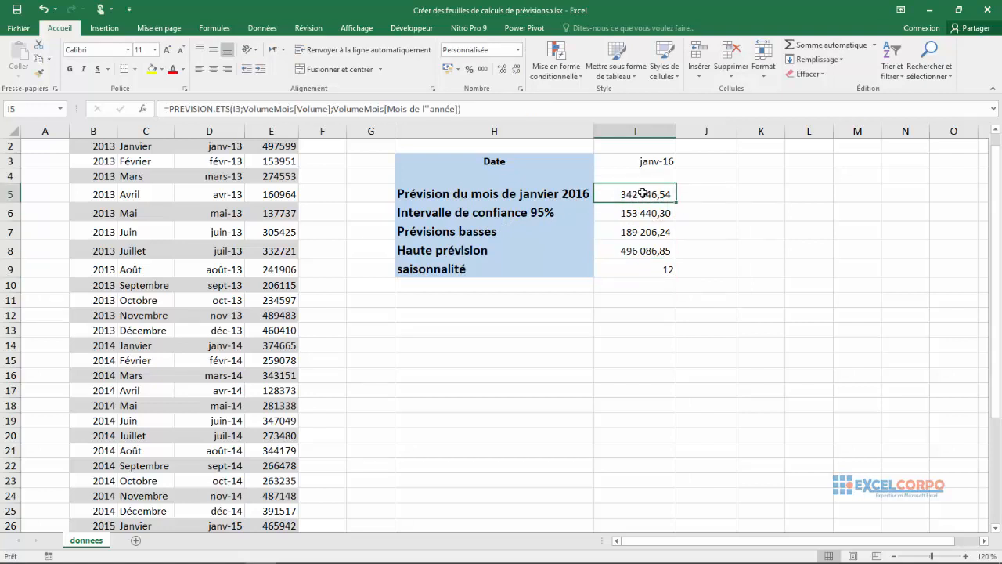
left_click(647, 161)
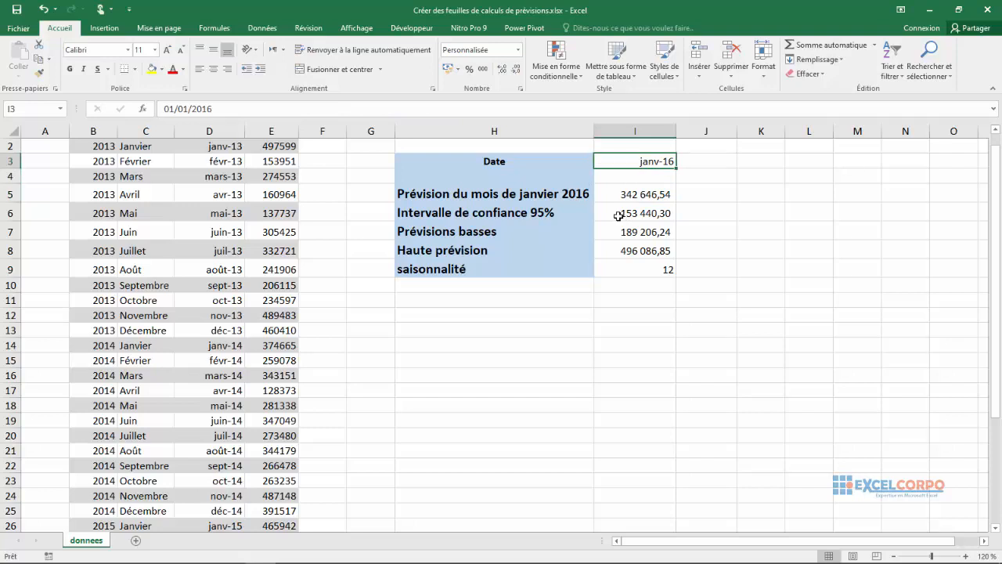
left_click(619, 216)
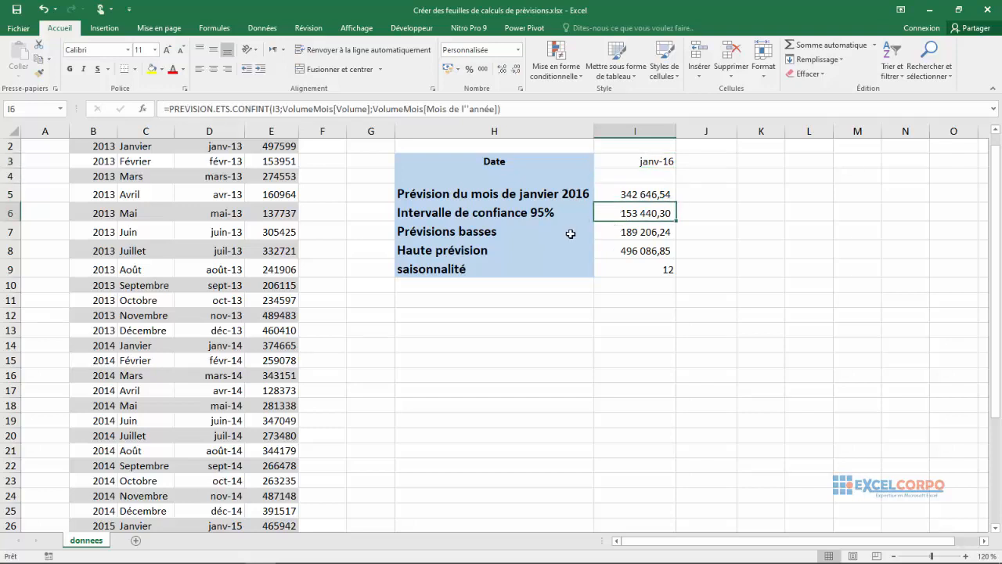
left_click(617, 231)
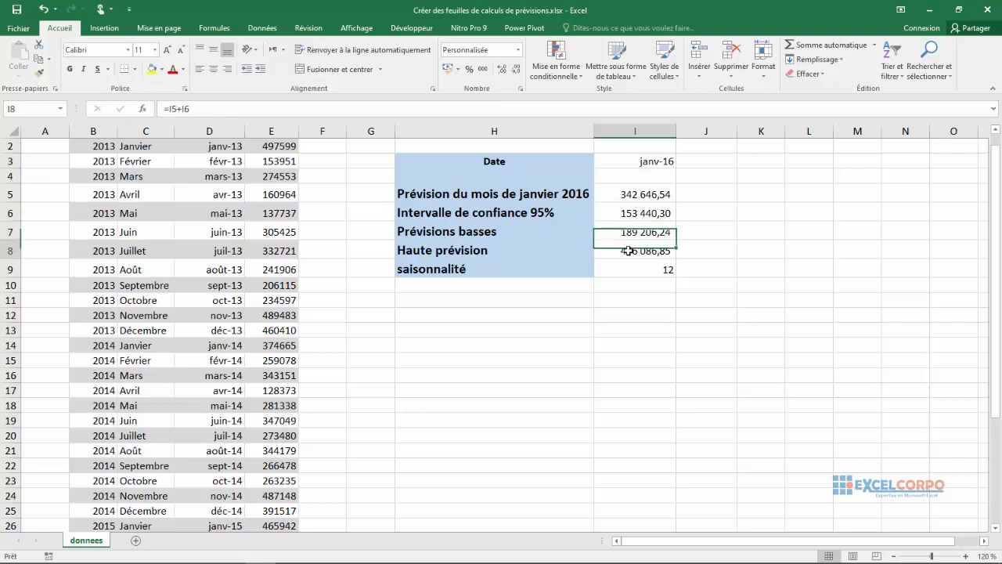
left_click(601, 251)
left_click(617, 266)
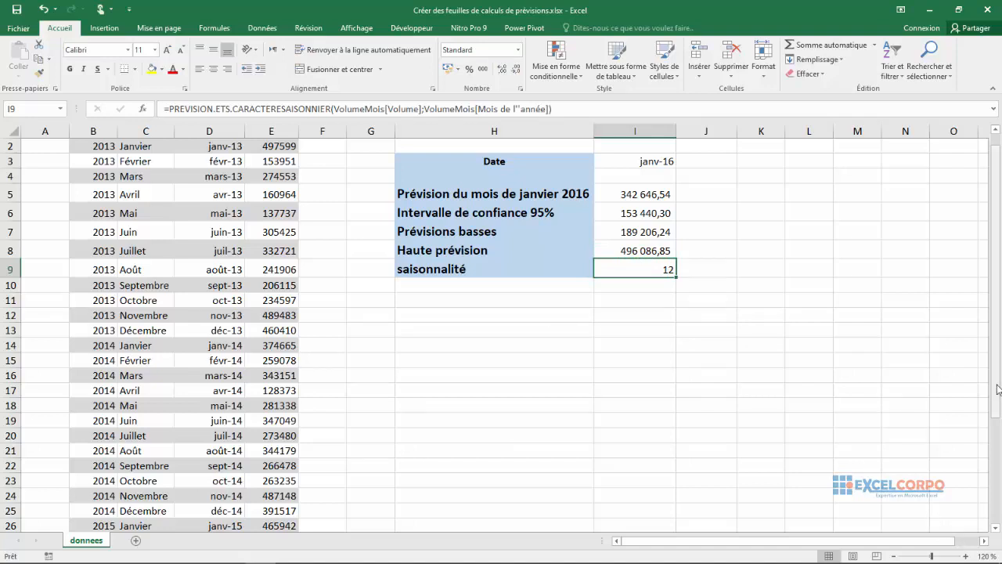
- Select the Mois de l'année dates from D2 down and extend the monthly series through mai-16 in row 42
left_click_drag(999, 390, 998, 381)
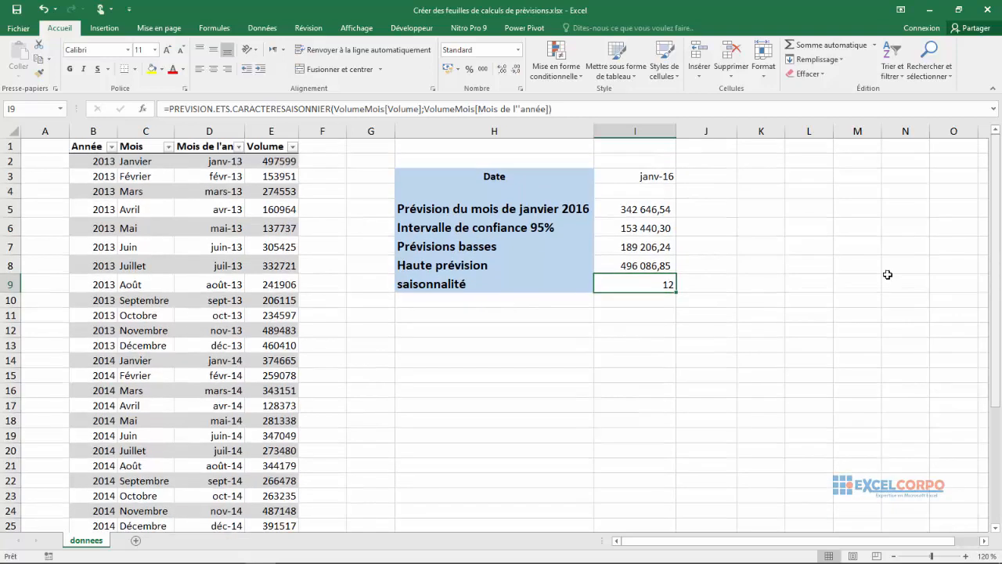
left_click(220, 161)
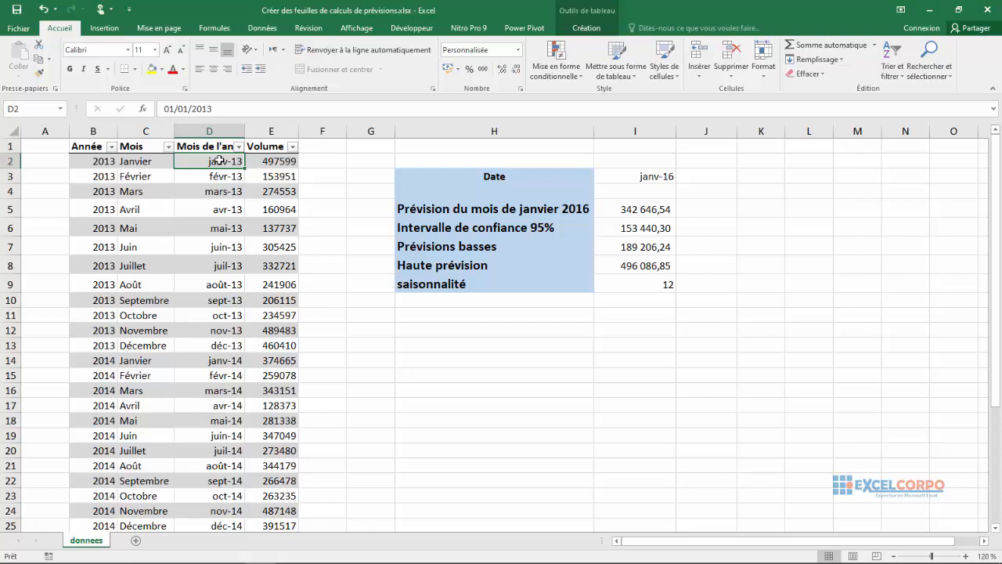
left_click_drag(219, 160, 244, 484)
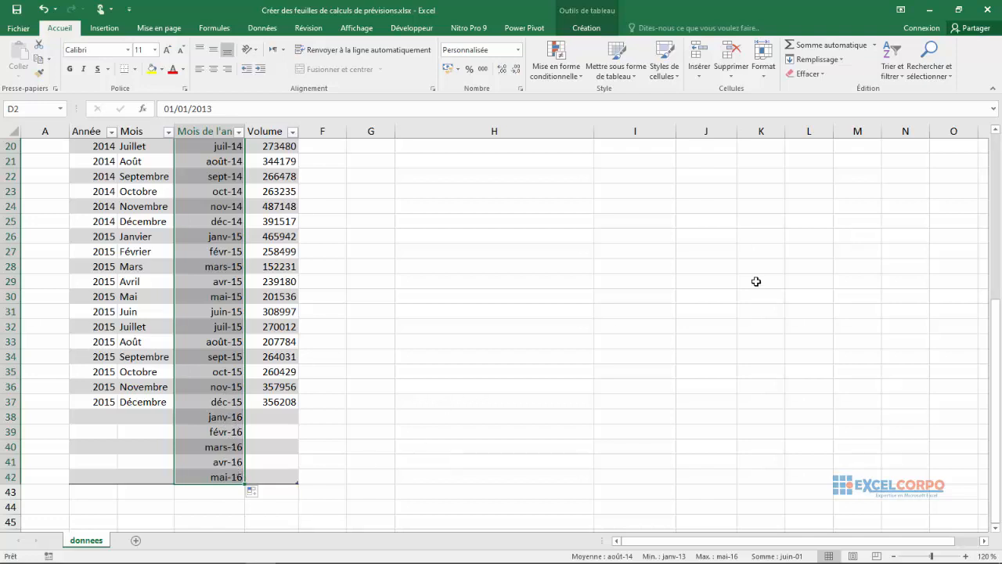
- Select the Volume values from E2 down and extend them as a linear series through row 42
left_click_drag(994, 322, 995, 129)
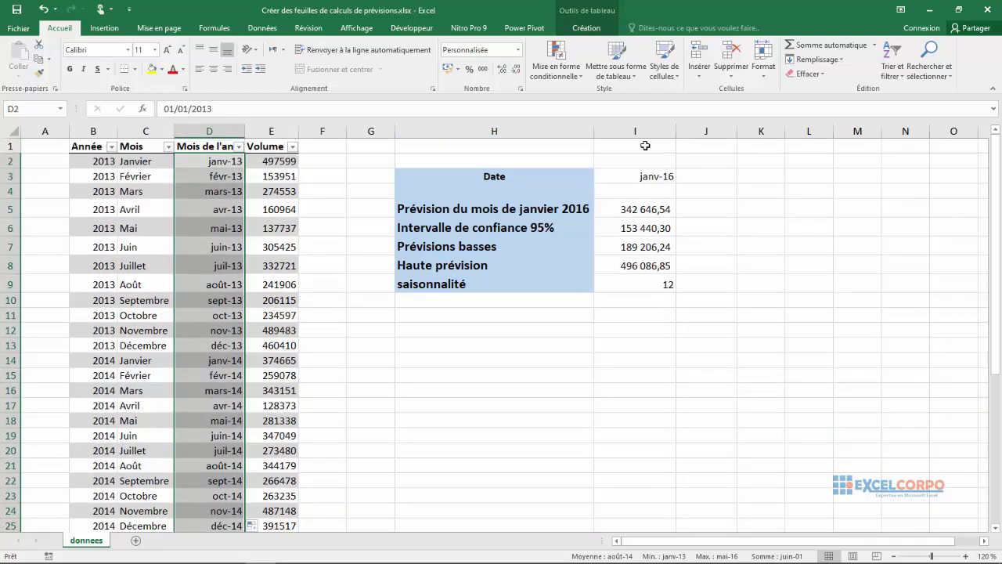
left_click_drag(288, 161, 297, 516)
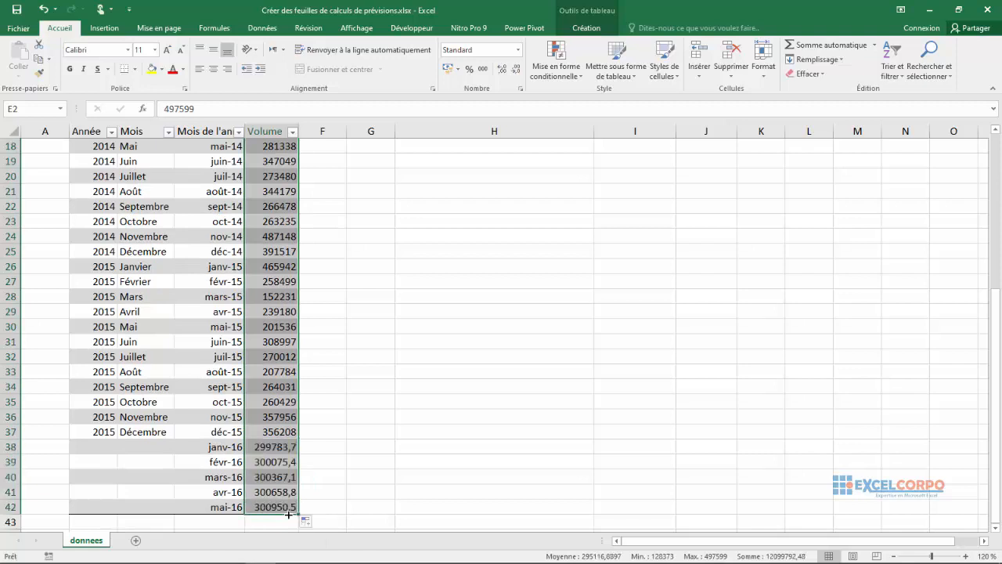
left_click(276, 447)
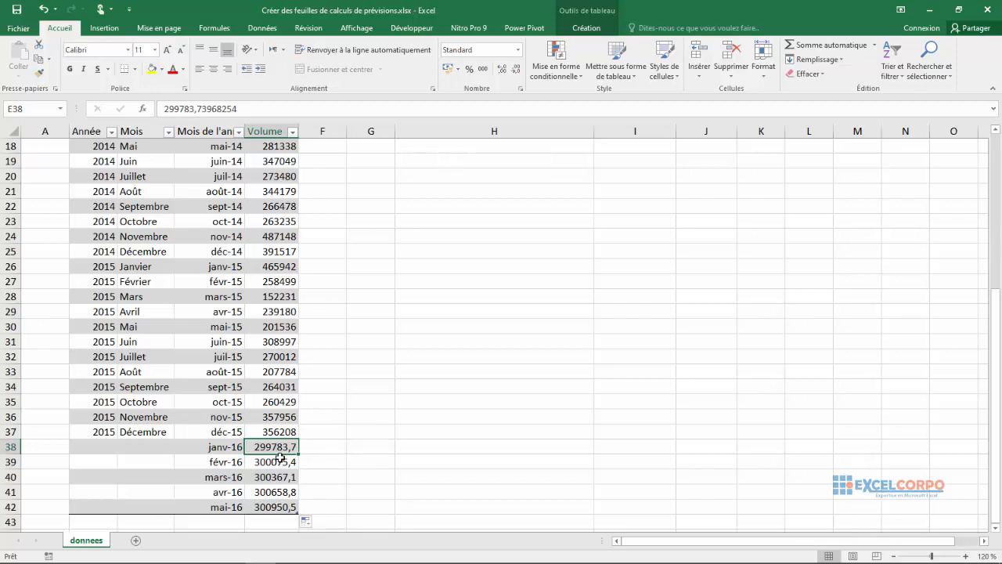
- Examine how the added 2016 rows affect the forecast, confidence interval, low and high forecasts and seasonality results
left_click_drag(995, 368, 991, 238)
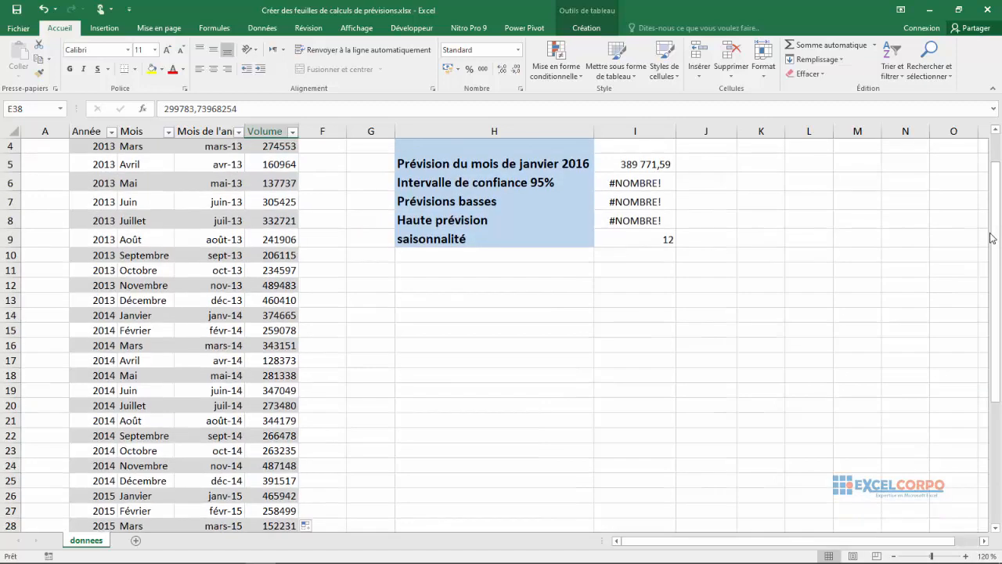
left_click(678, 180)
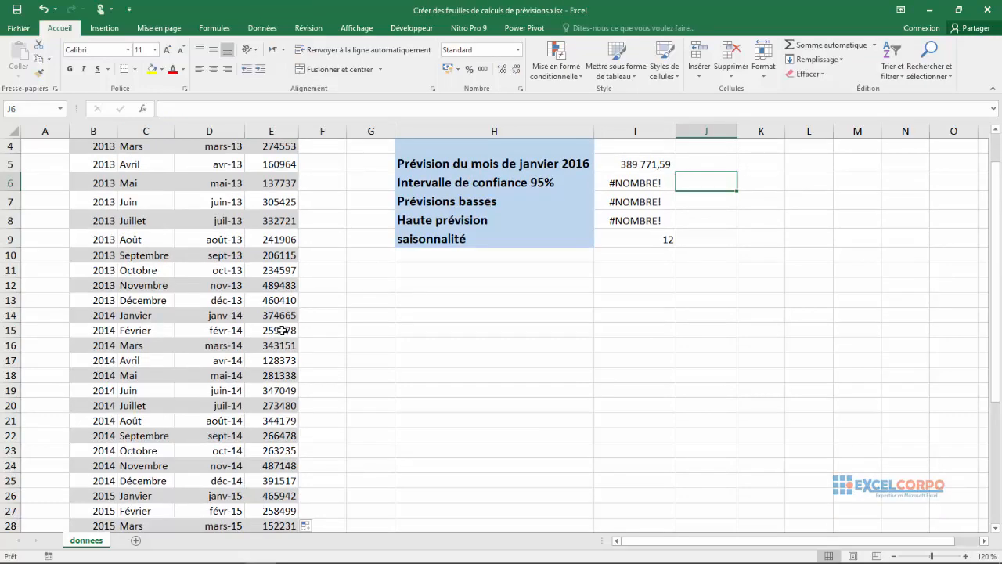
left_click_drag(1000, 224, 998, 294)
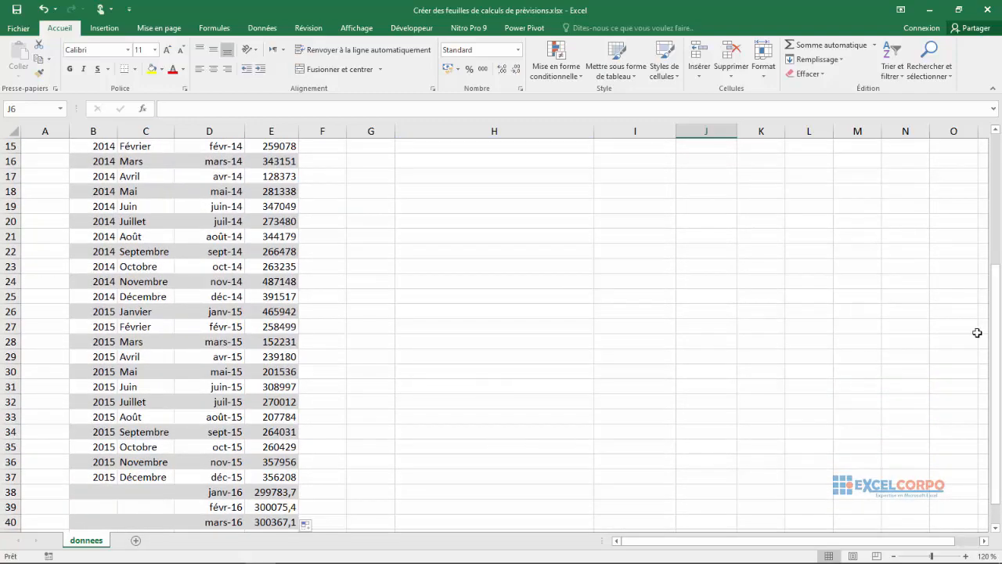
left_click_drag(997, 329, 1001, 233)
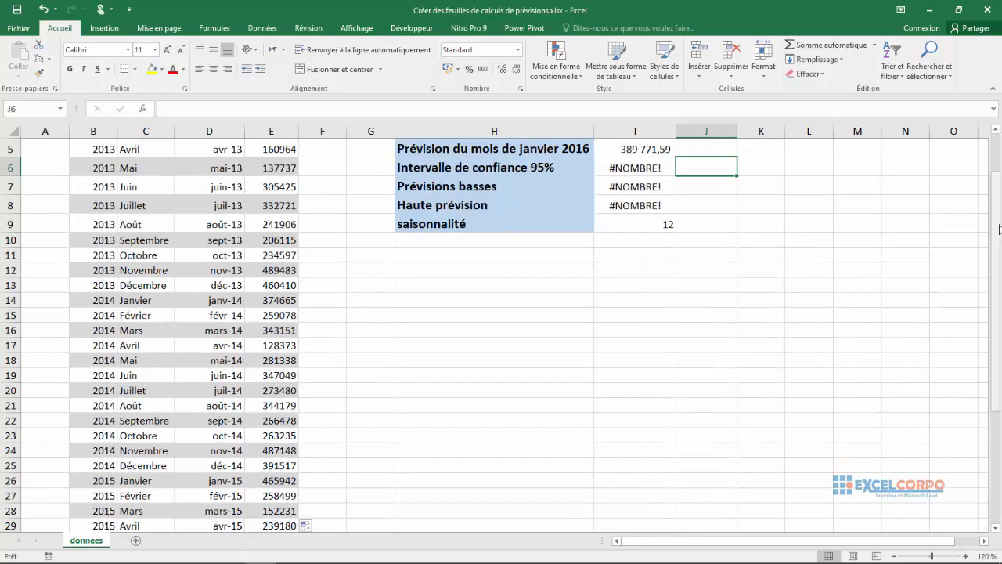
left_click_drag(998, 227, 998, 315)
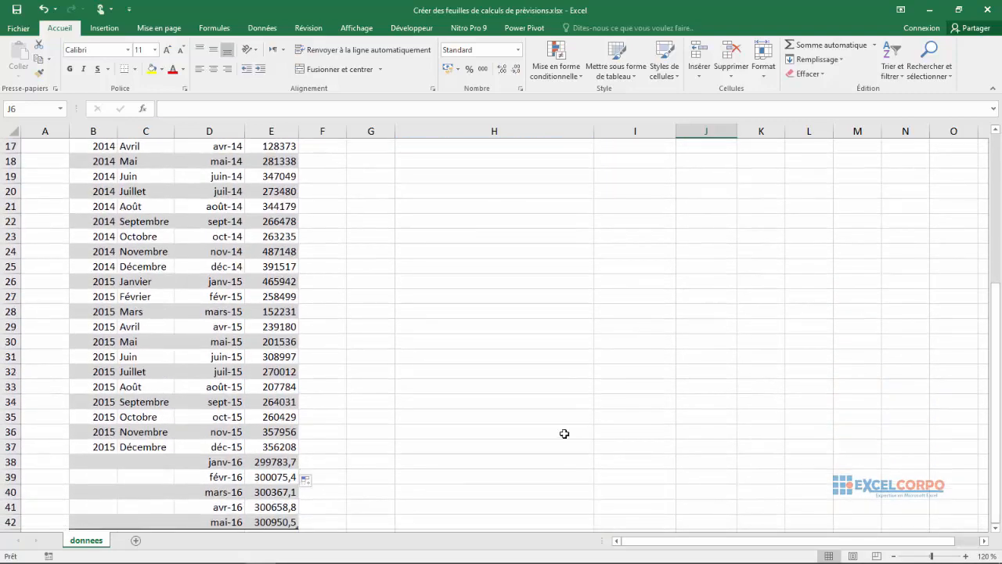
- Resize the table to end at déc-15 in row 37, excluding the 2016 rows, and check the forecast results
left_click(288, 523)
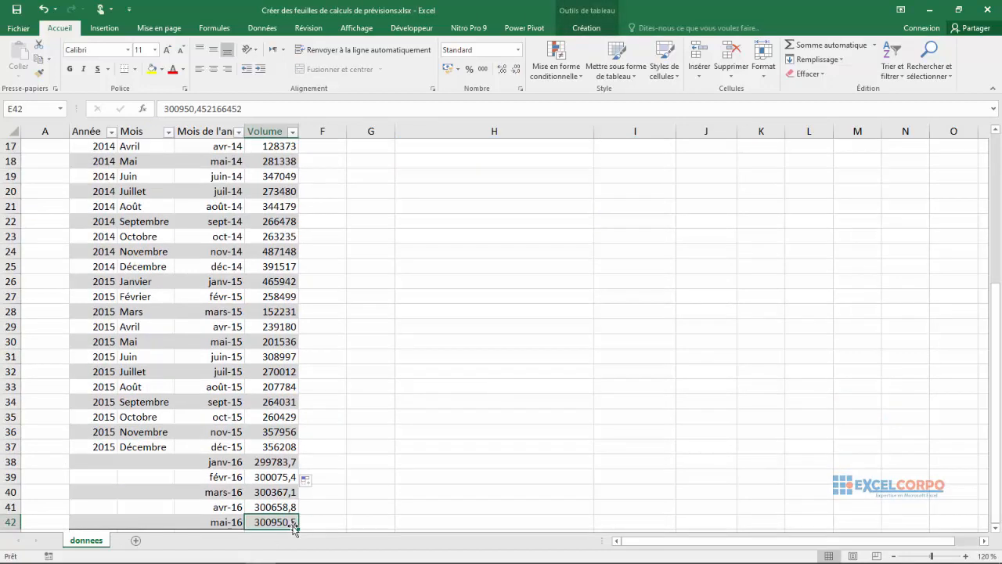
left_click_drag(297, 530, 232, 510)
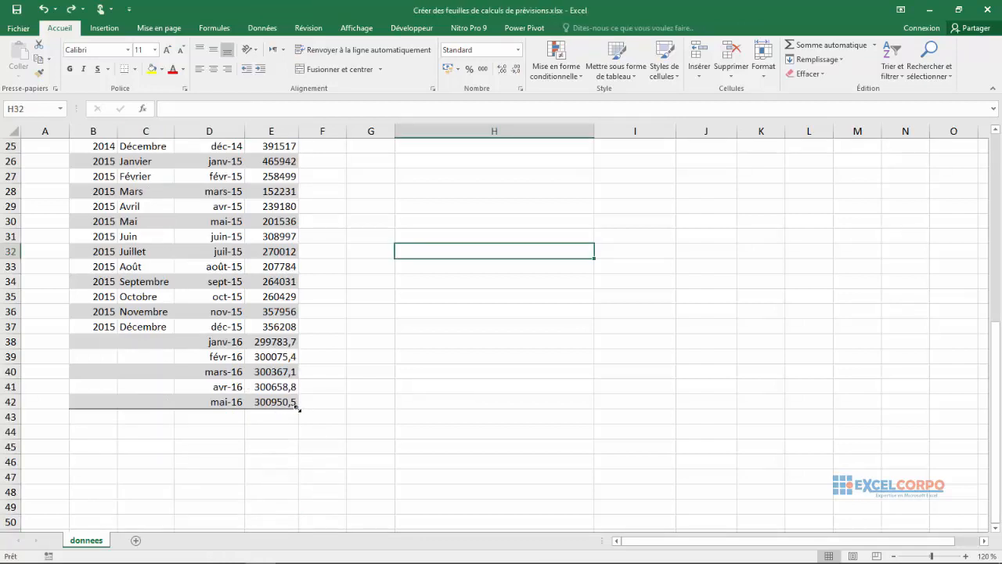
left_click_drag(296, 405, 297, 337)
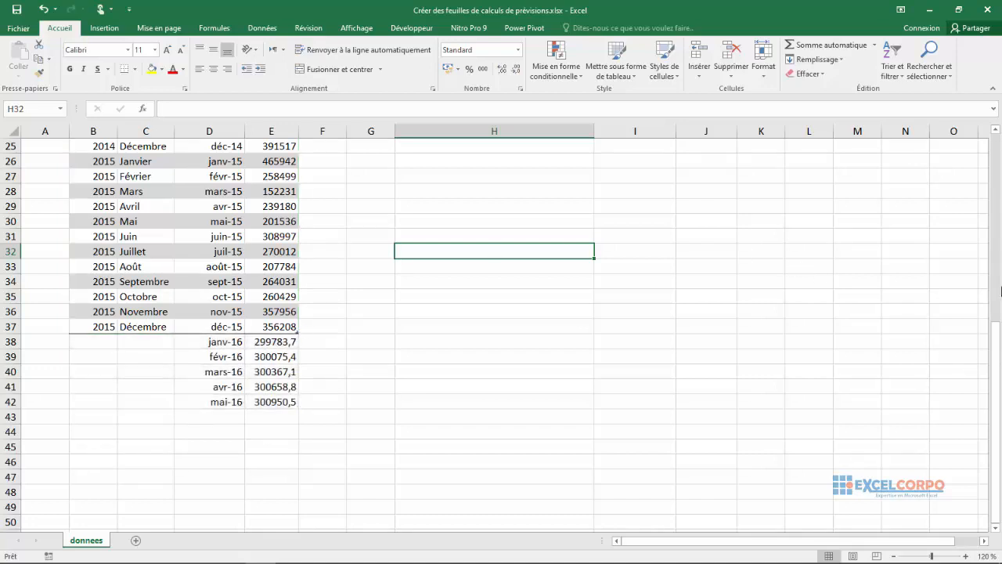
scroll(999, 289, "up", 7)
left_click(562, 313)
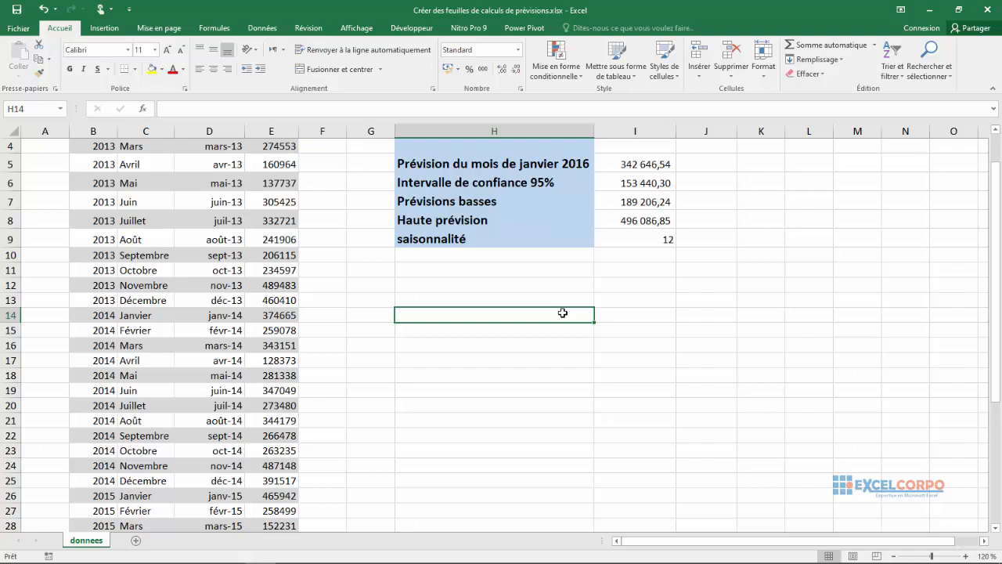
- Start a forecast sheet from the data table and compare the column and line chart previews, choosing the line chart
left_click(212, 225)
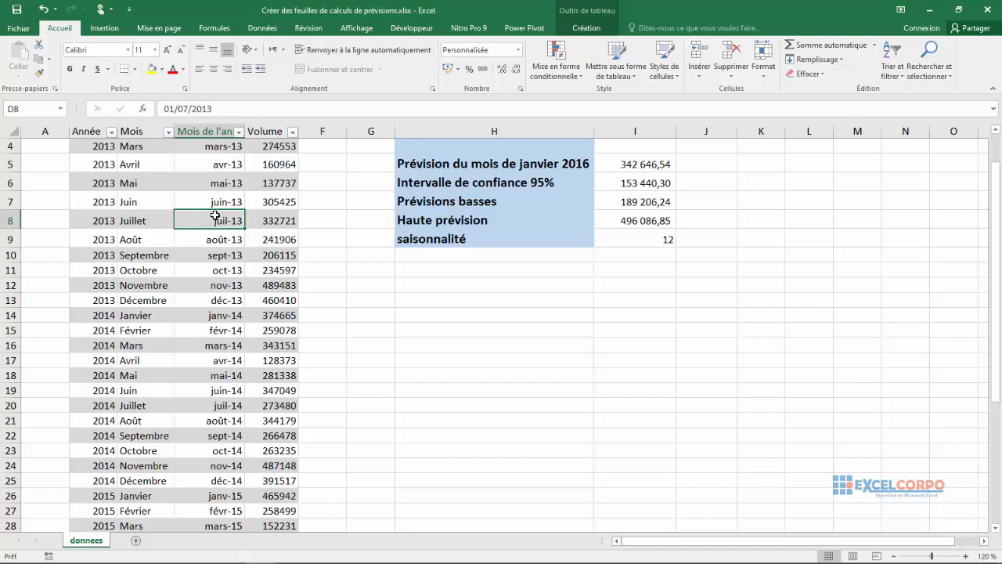
left_click(262, 28)
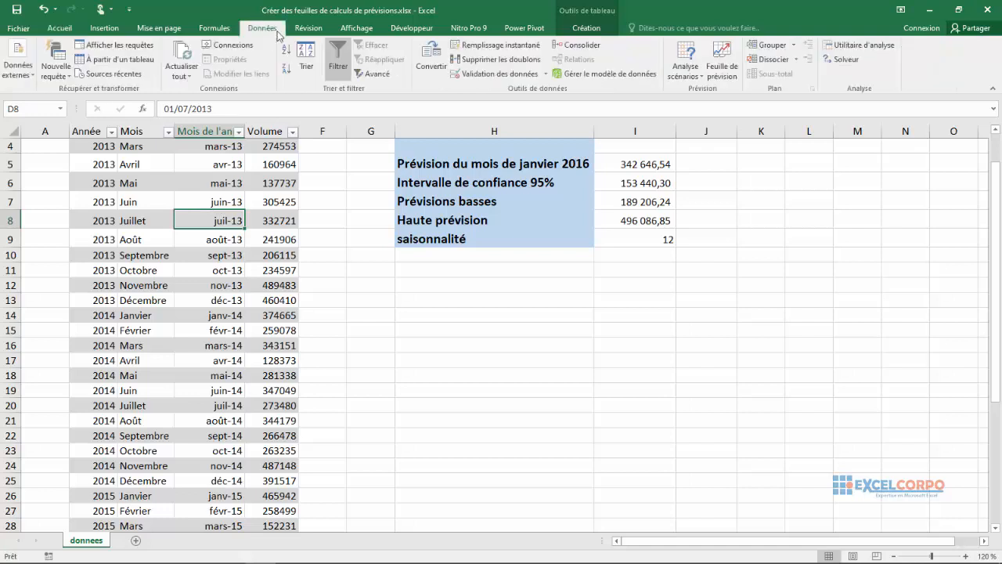
left_click(723, 72)
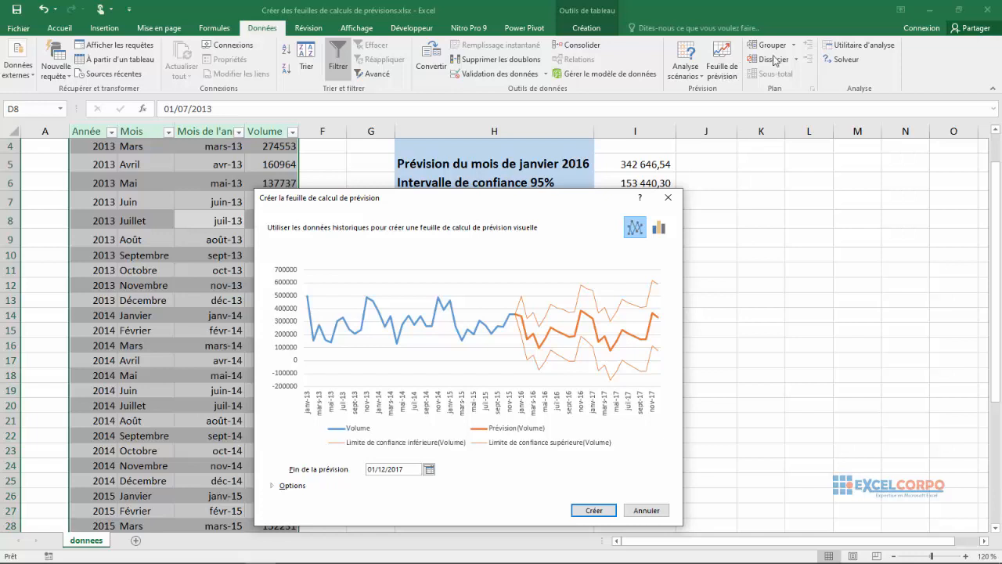
left_click(659, 234)
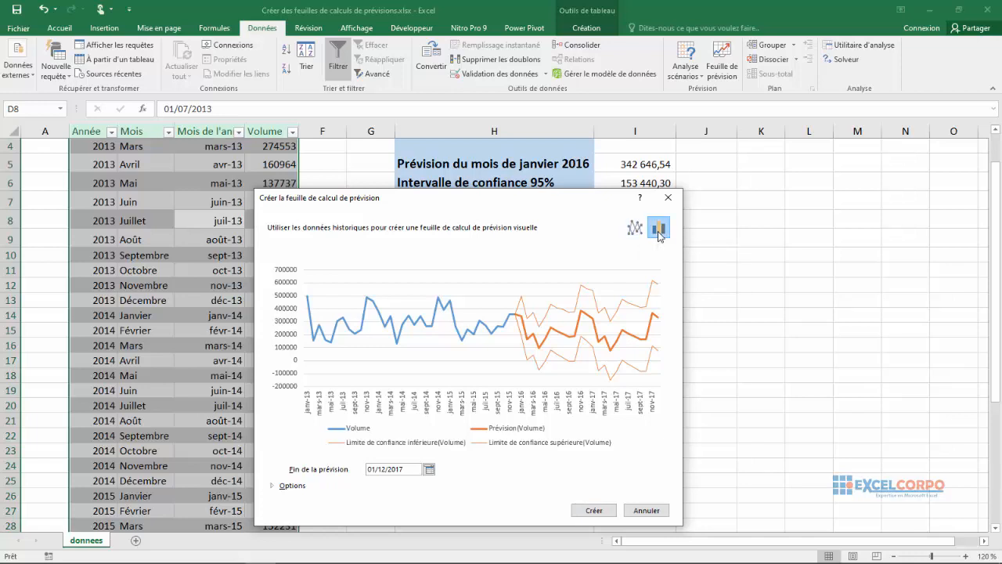
left_click(635, 227)
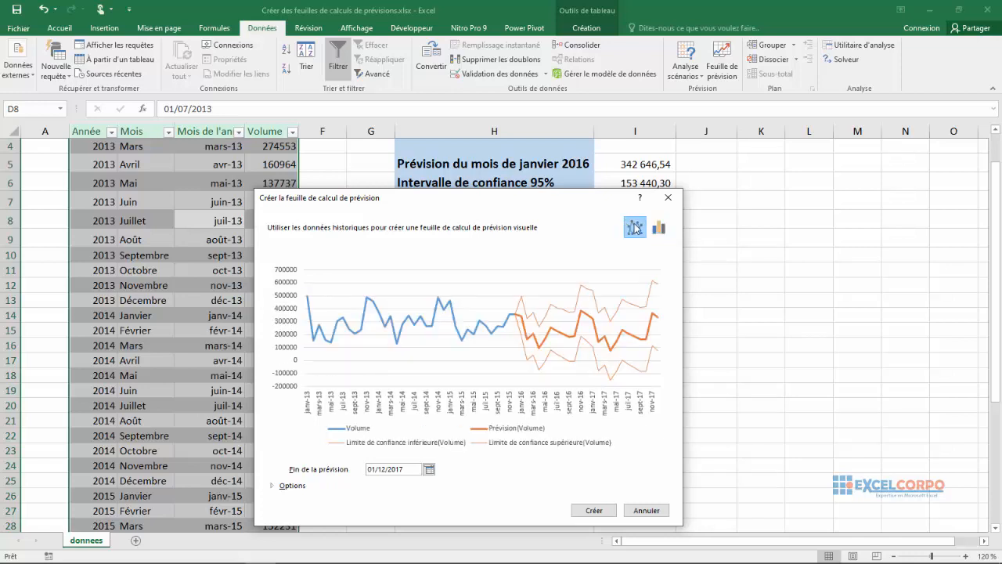
left_click(662, 232)
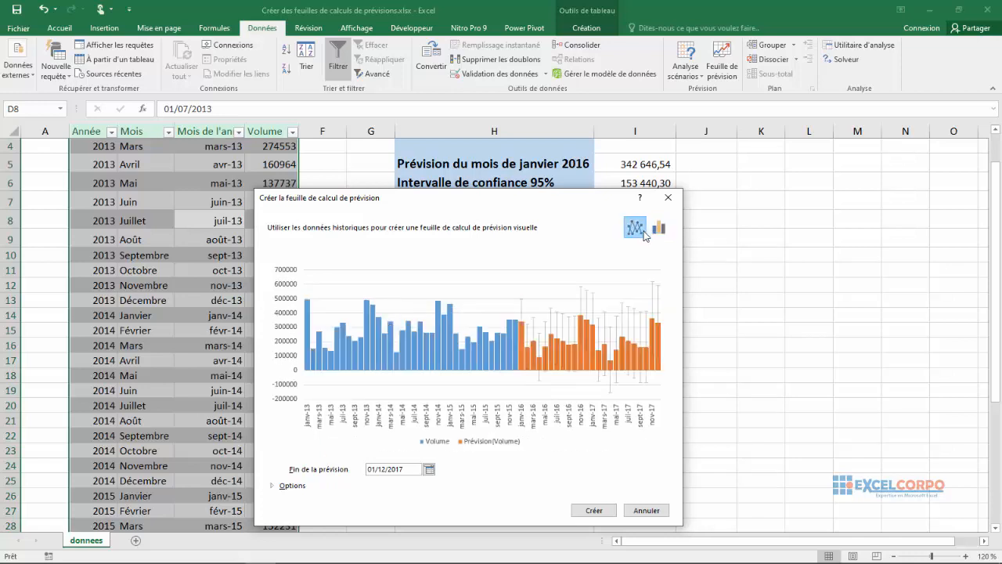
left_click(644, 233)
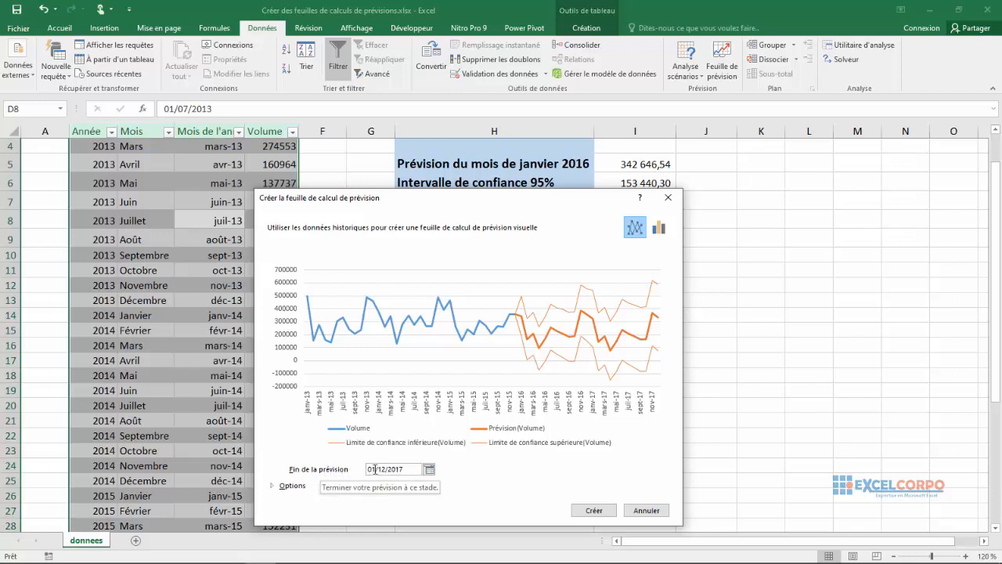
- Set the forecast end to 01/11/2017, create the forecast sheet and dismiss its information tip
left_click(429, 470)
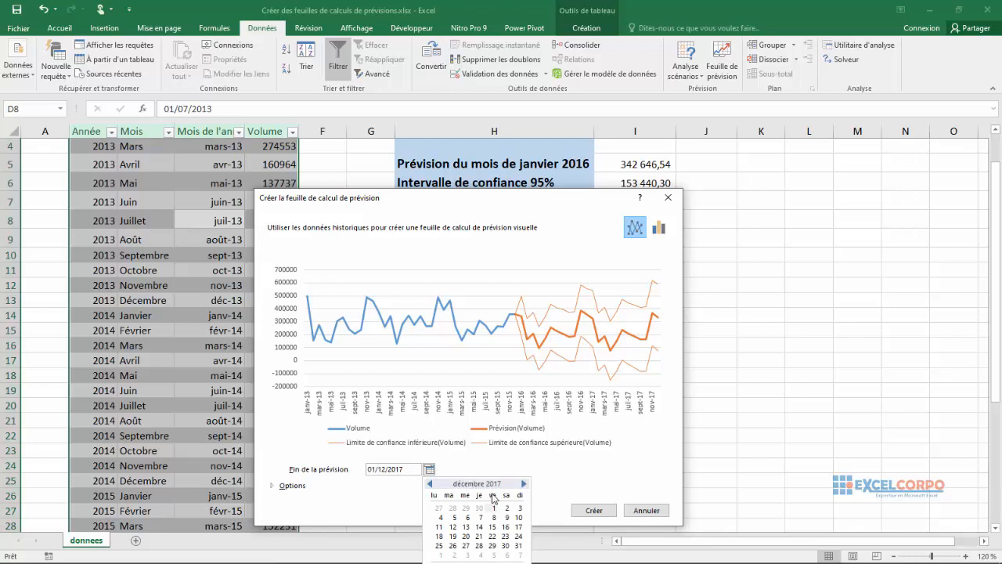
left_click(430, 484)
left_click(468, 508)
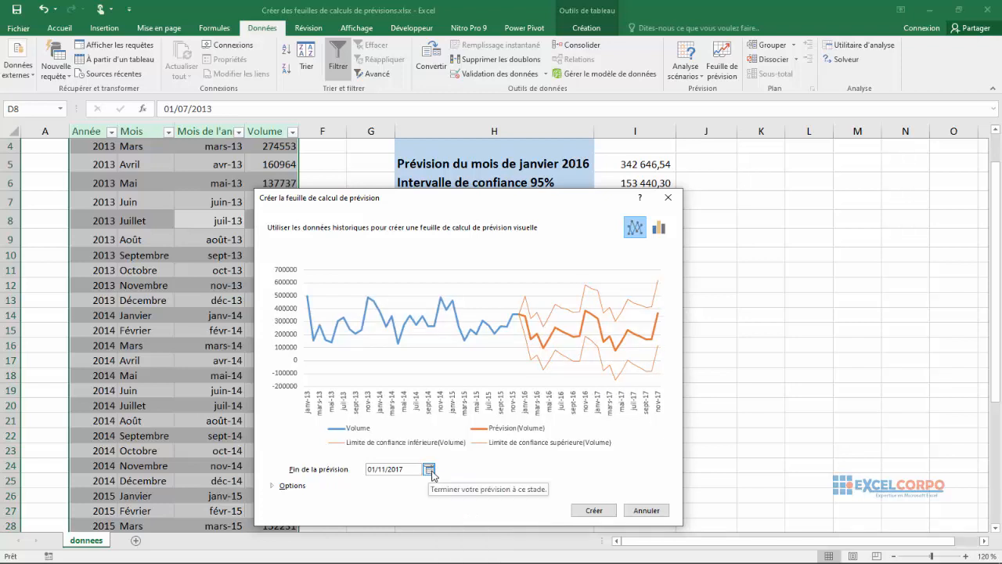
left_click(594, 511)
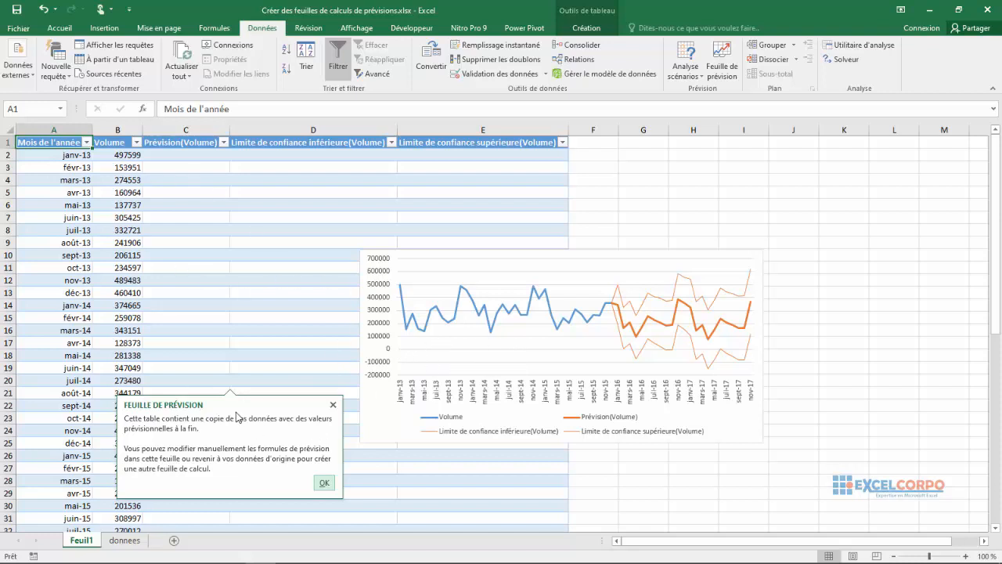
left_click(324, 484)
left_click(294, 350)
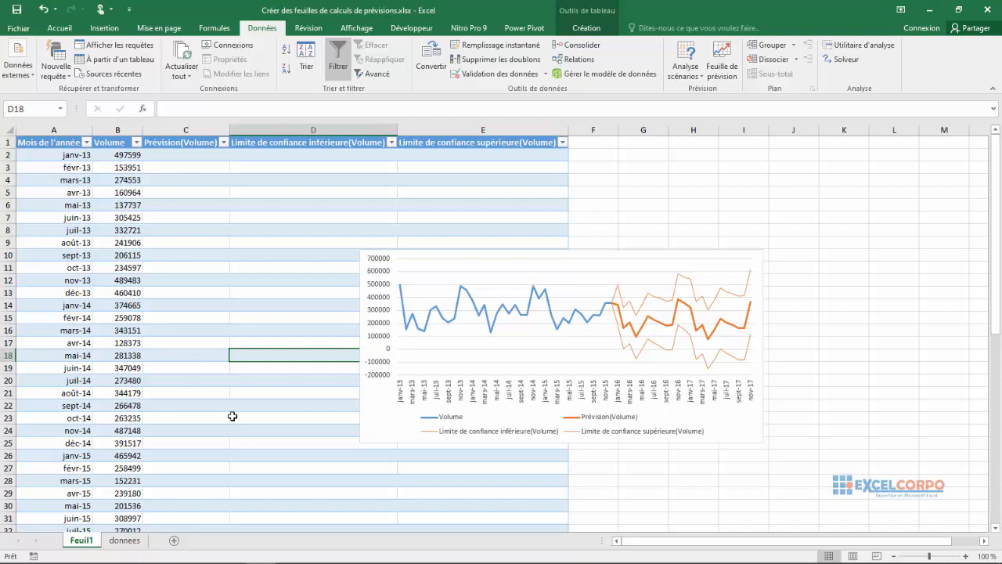
- On the donnees sheet, select the Mois de l'année dates D2:D25 together with the Volume values E2:E25
left_click(132, 541)
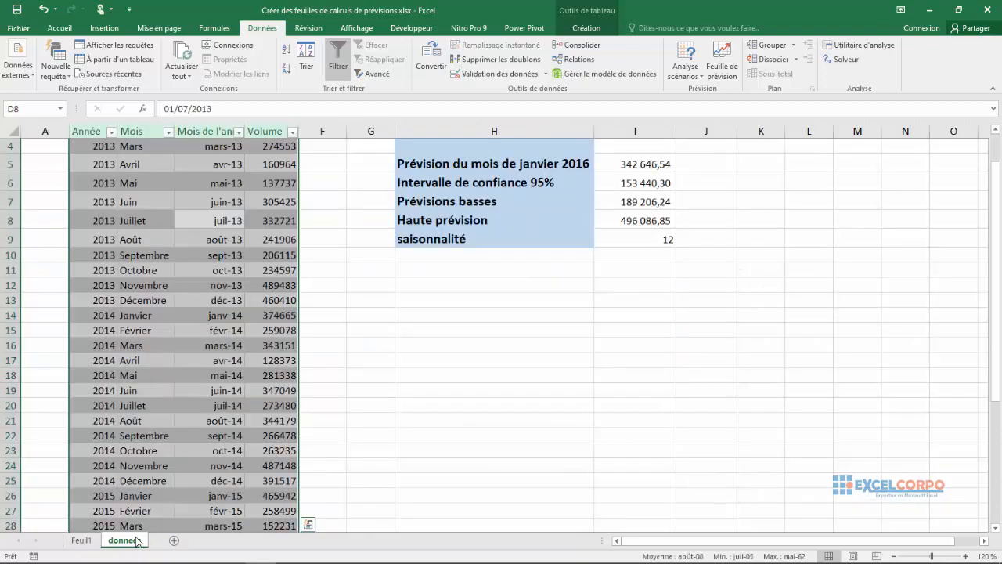
left_click(239, 346)
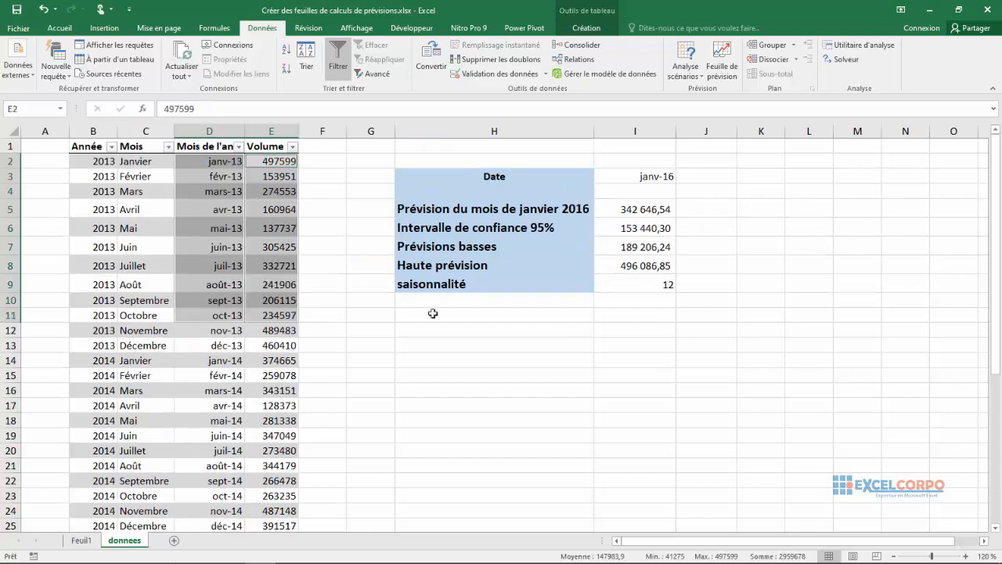
left_click(349, 299)
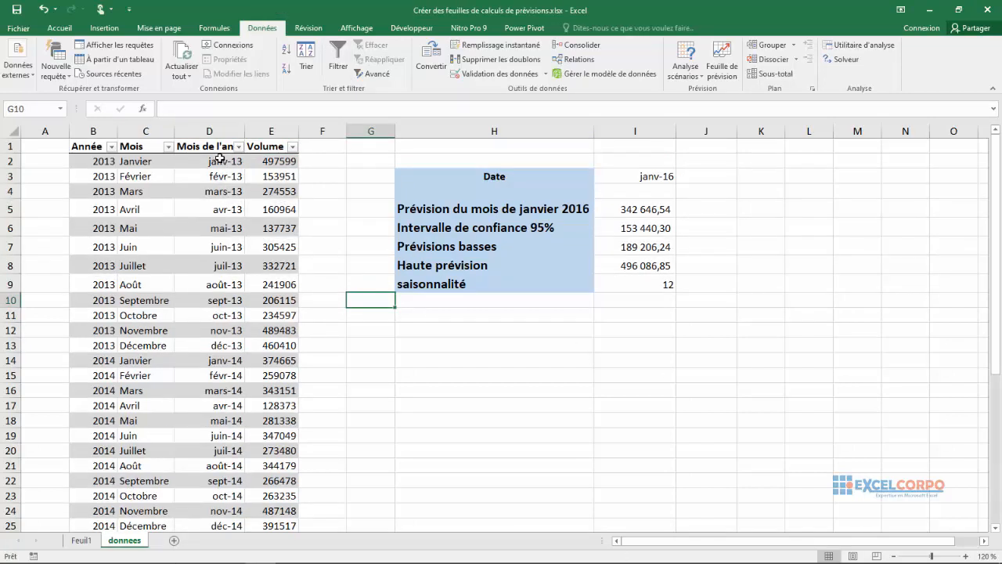
left_click_drag(217, 161, 217, 525)
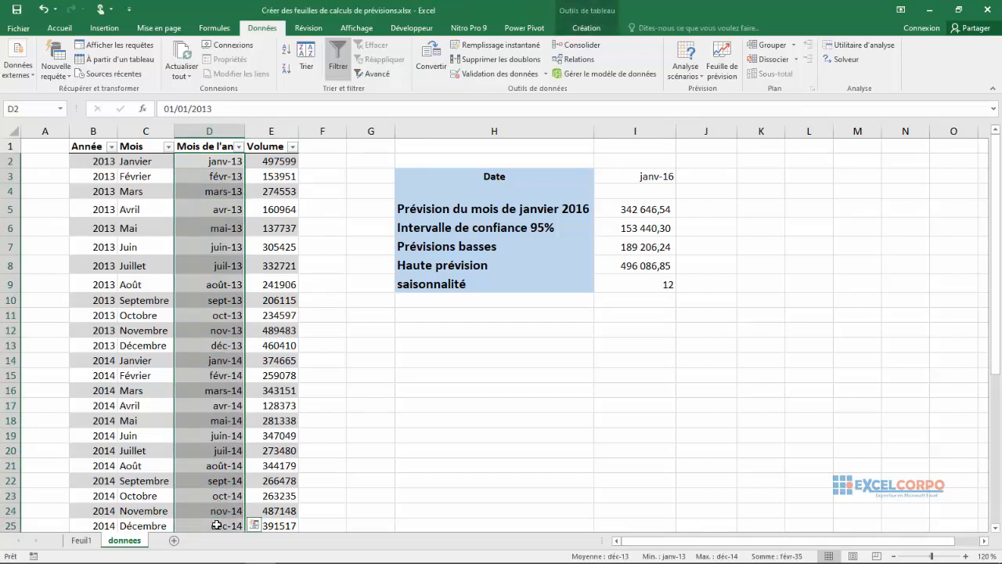
left_click(283, 161)
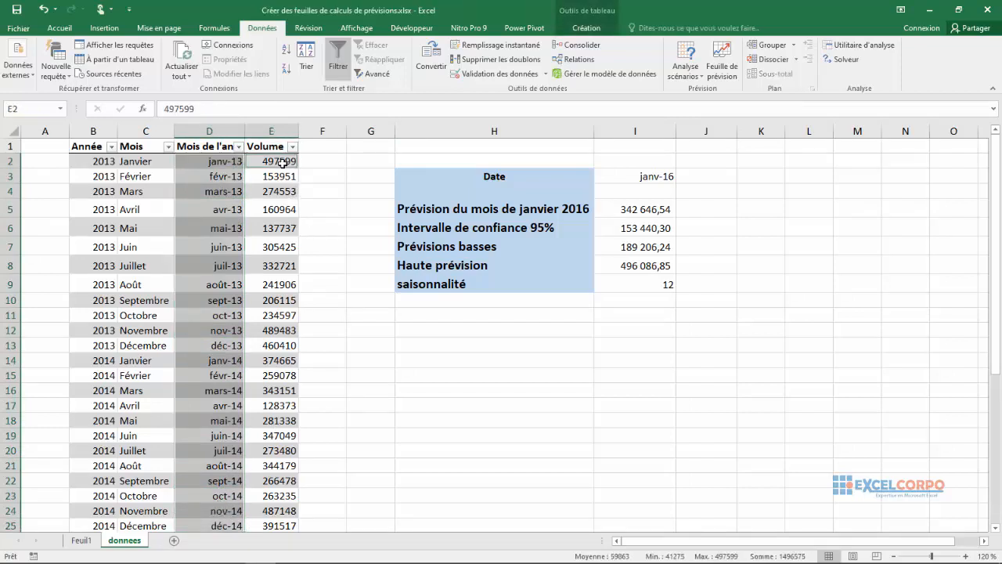
left_click_drag(283, 163, 267, 529)
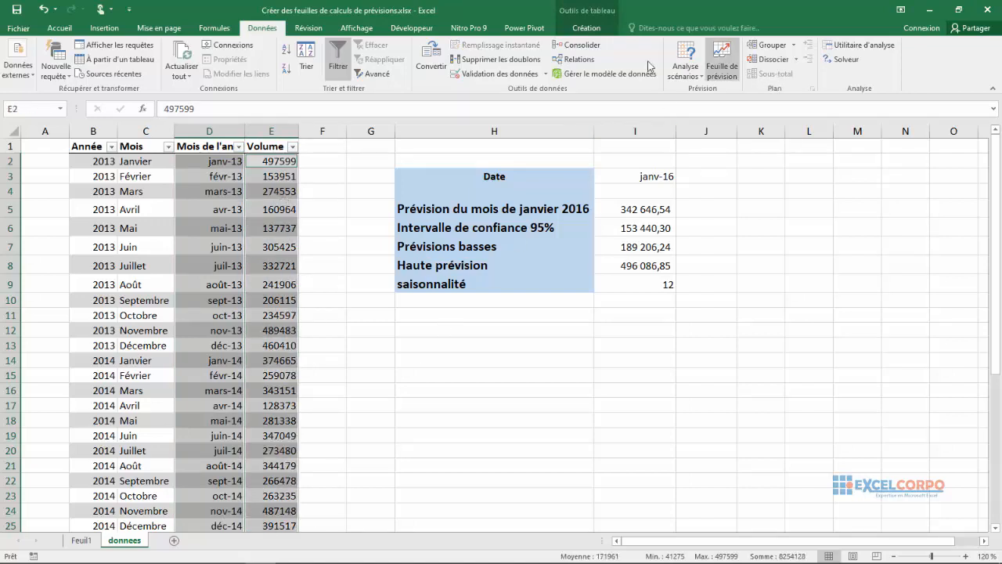
- Start another forecast sheet from the selected ranges, choose the column chart and expand the forecast options
left_click(718, 76)
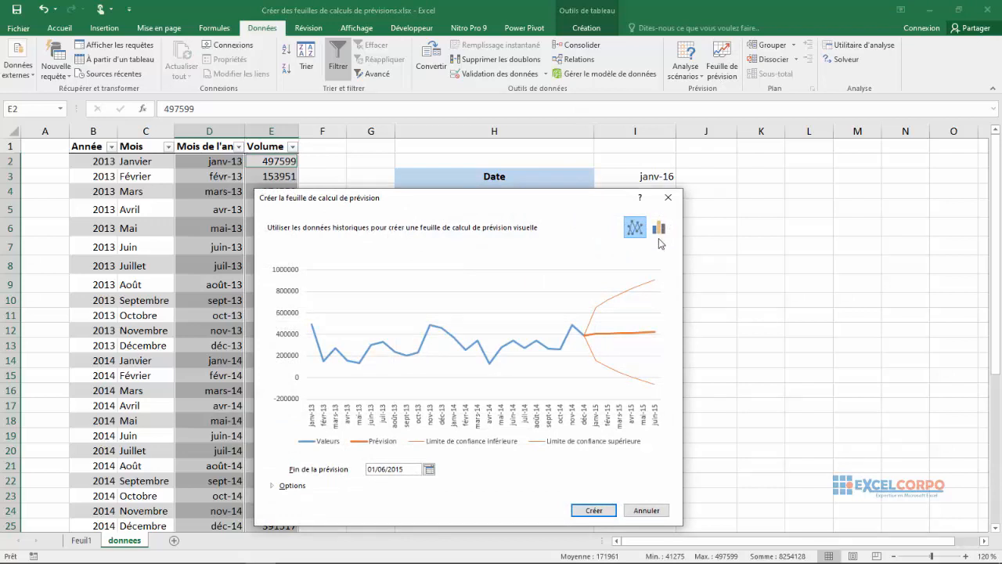
left_click(660, 230)
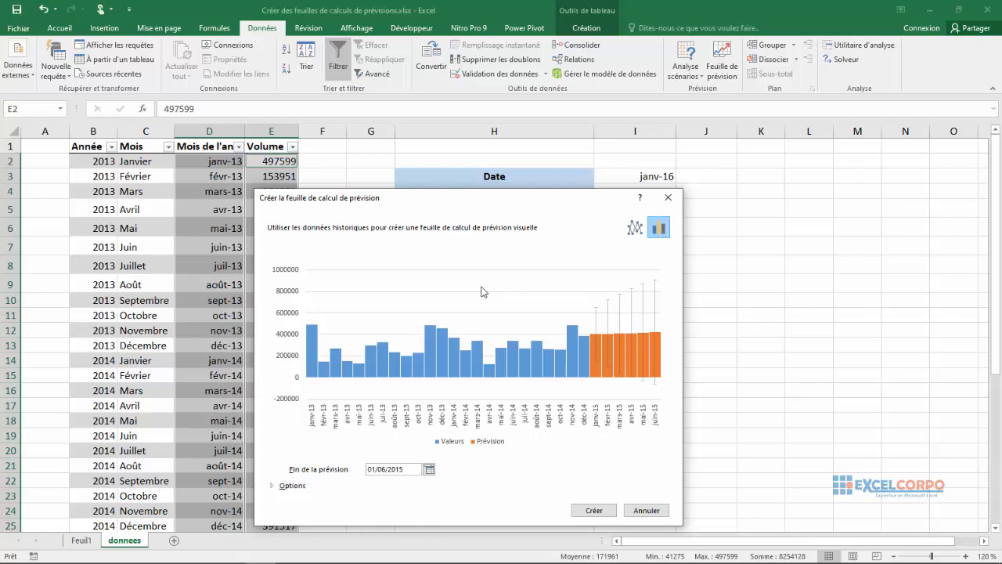
left_click(288, 489)
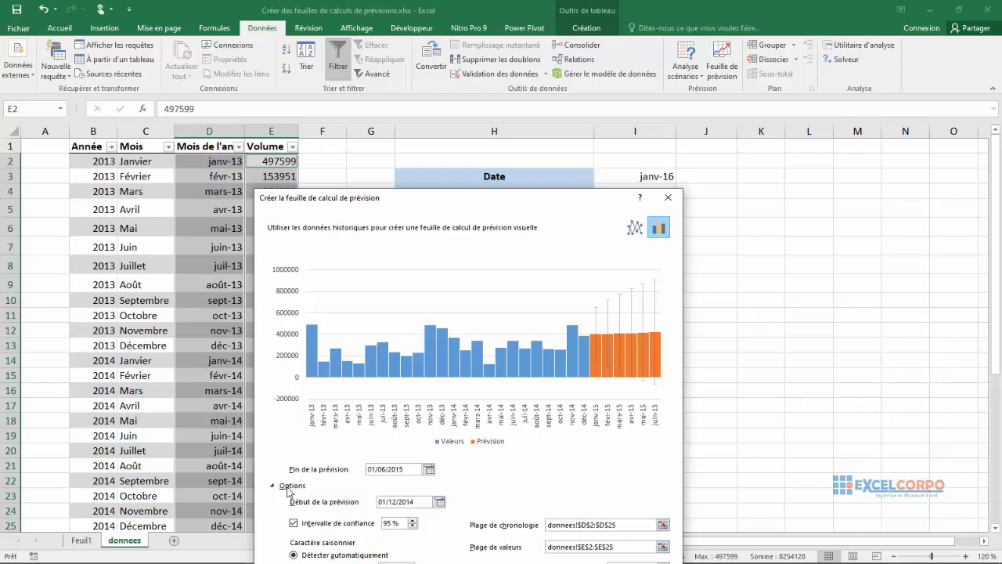
left_click_drag(536, 204, 536, 94)
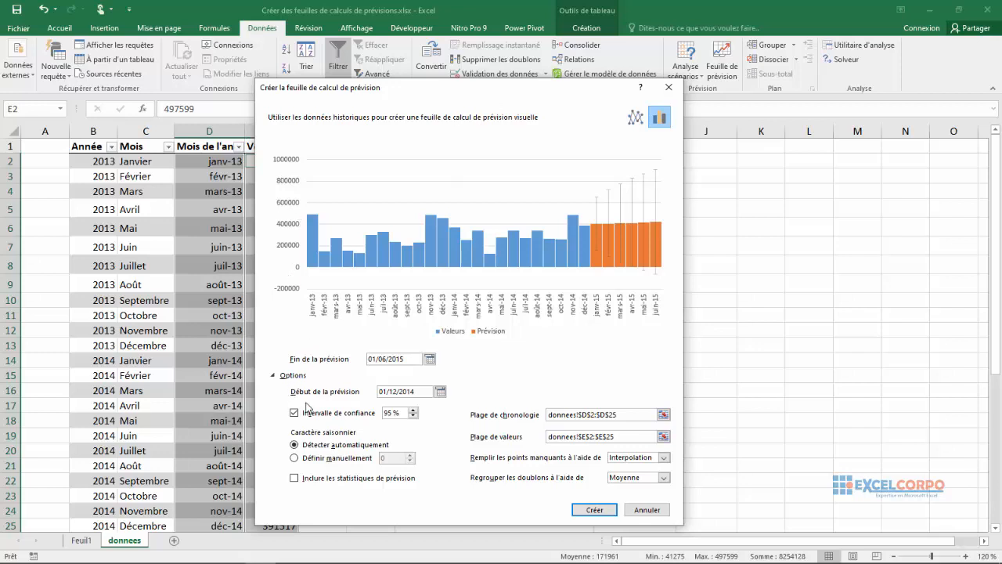
- Set the forecast end date to 01/12/2017
left_click(429, 360)
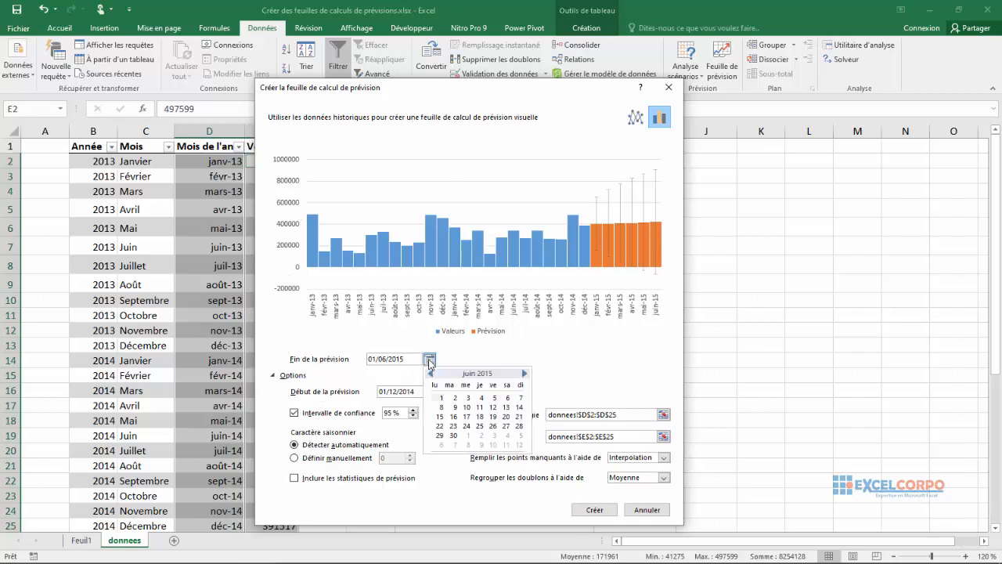
left_click(524, 374)
left_click(524, 373)
left_click(524, 373)
left_click(523, 374)
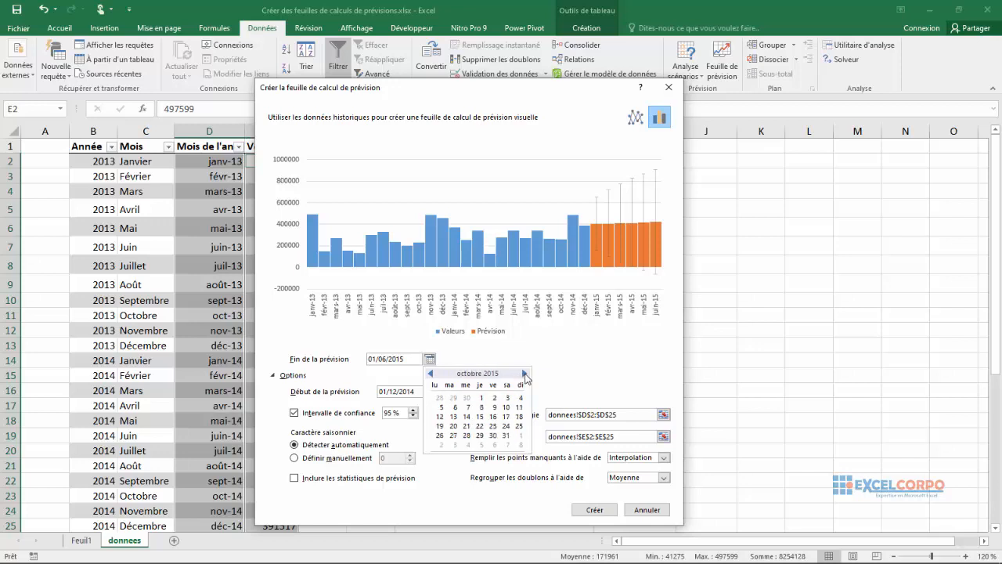
left_click(524, 374)
left_click(524, 374)
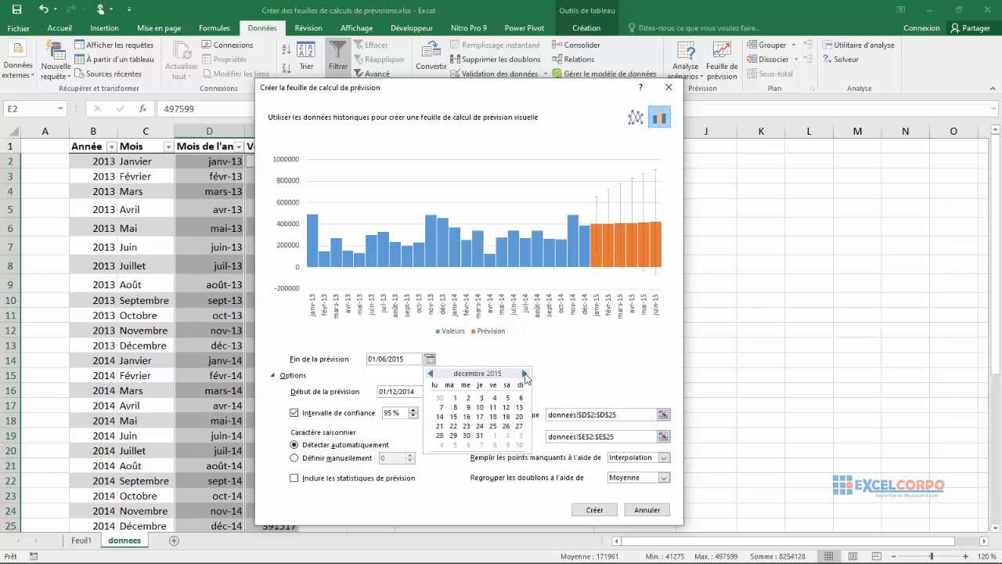
left_click(524, 373)
double_click(523, 373)
triple_click(524, 373)
triple_click(524, 374)
double_click(524, 374)
triple_click(524, 373)
triple_click(524, 374)
left_click(524, 373)
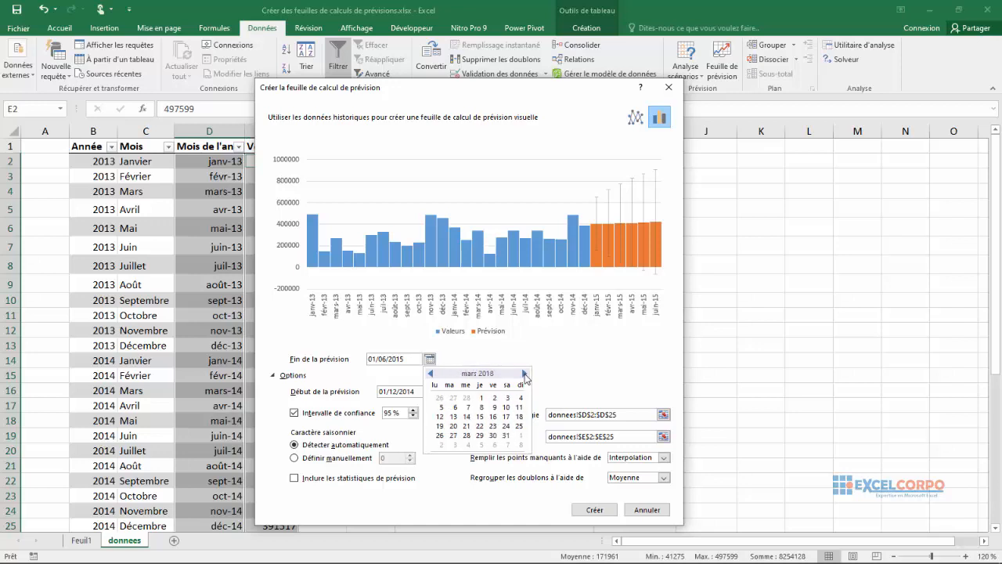
double_click(429, 373)
left_click(429, 374)
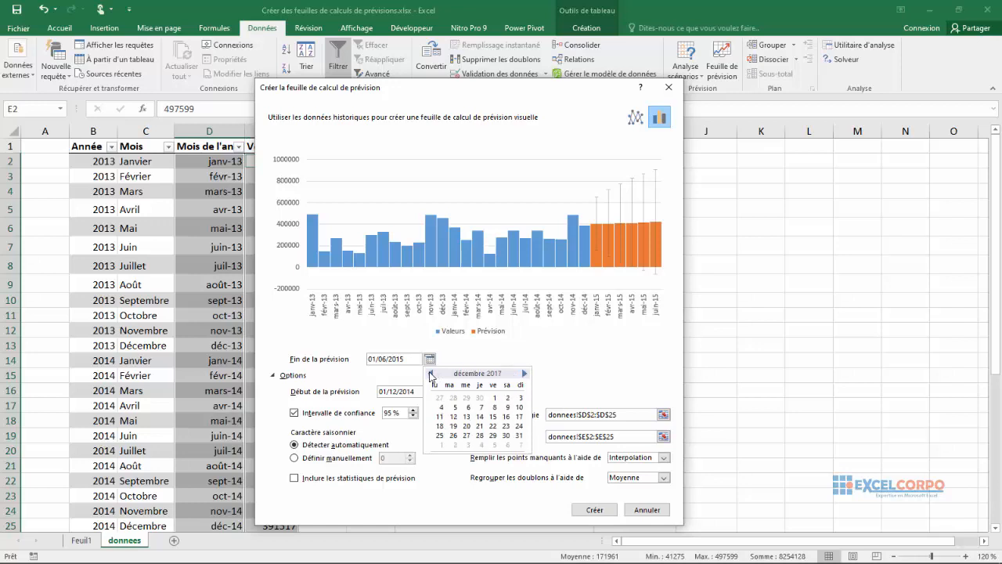
left_click(492, 400)
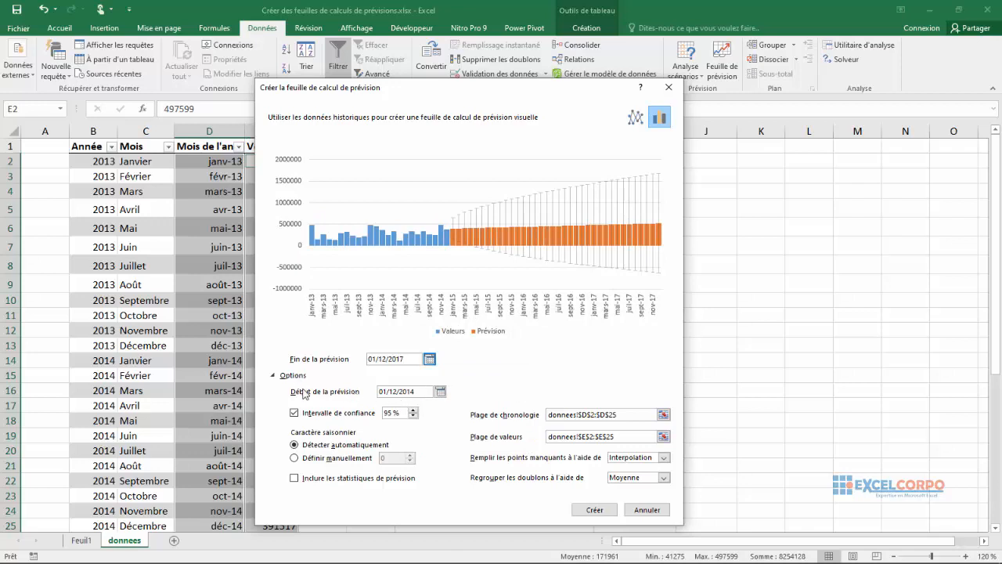
- Check which dates can be chosen for the start of the forecast, without changing the date
left_click(440, 392)
left_click(440, 392)
left_click(440, 392)
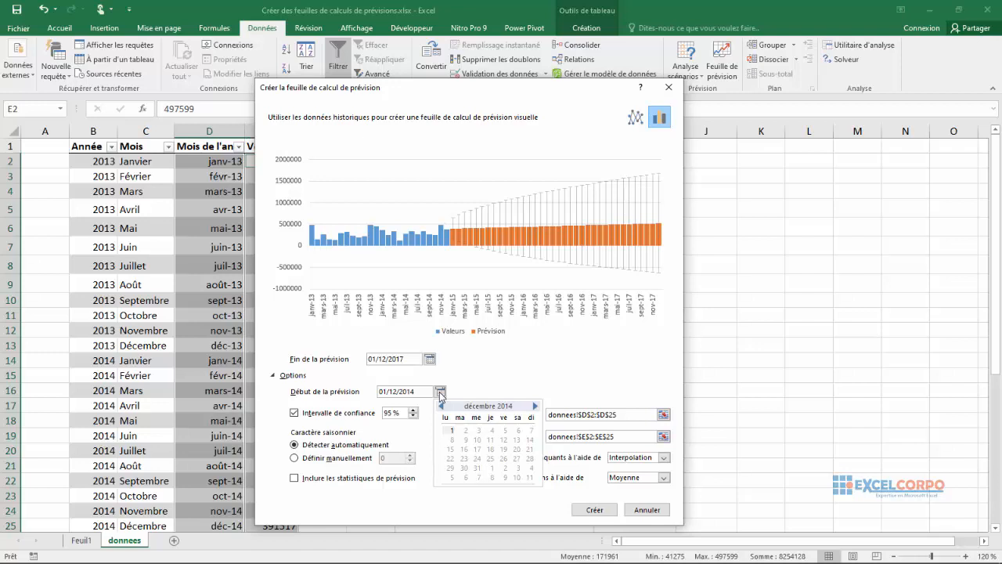
left_click(428, 436)
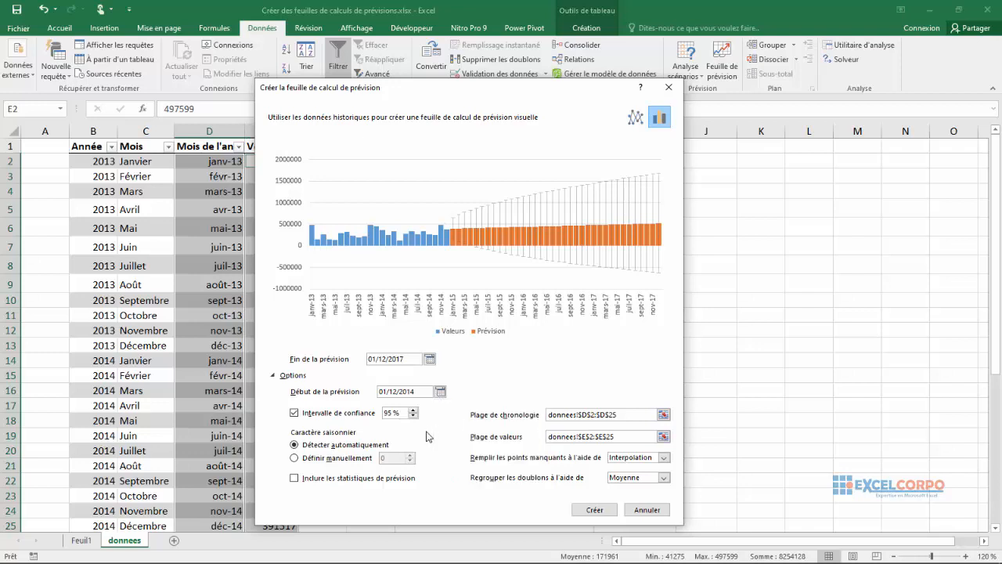
- Set the timeline range (Plage de chronologie) to donnees!$D$2:$D$37, covering the months through déc-15
left_click(663, 416)
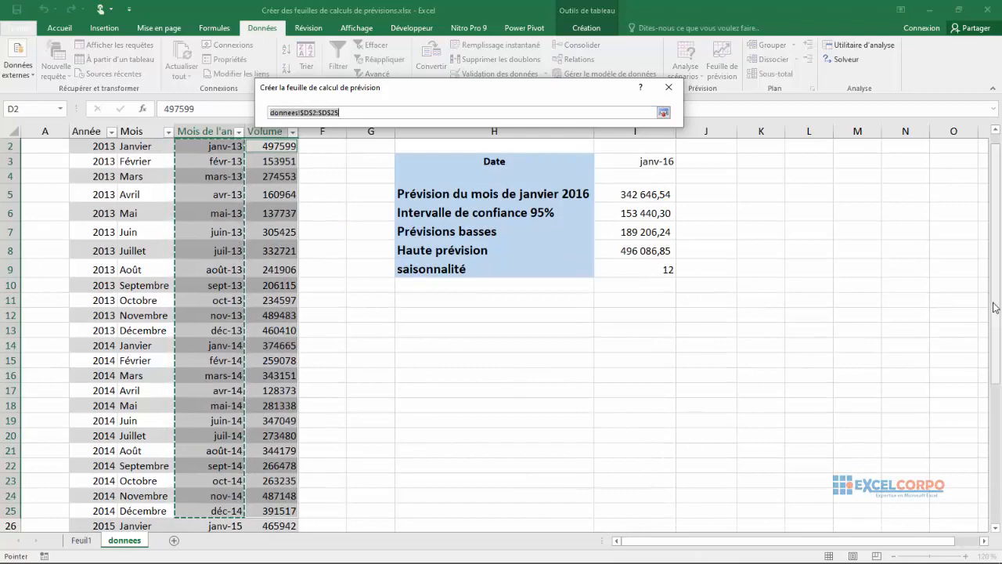
left_click_drag(995, 307, 995, 323)
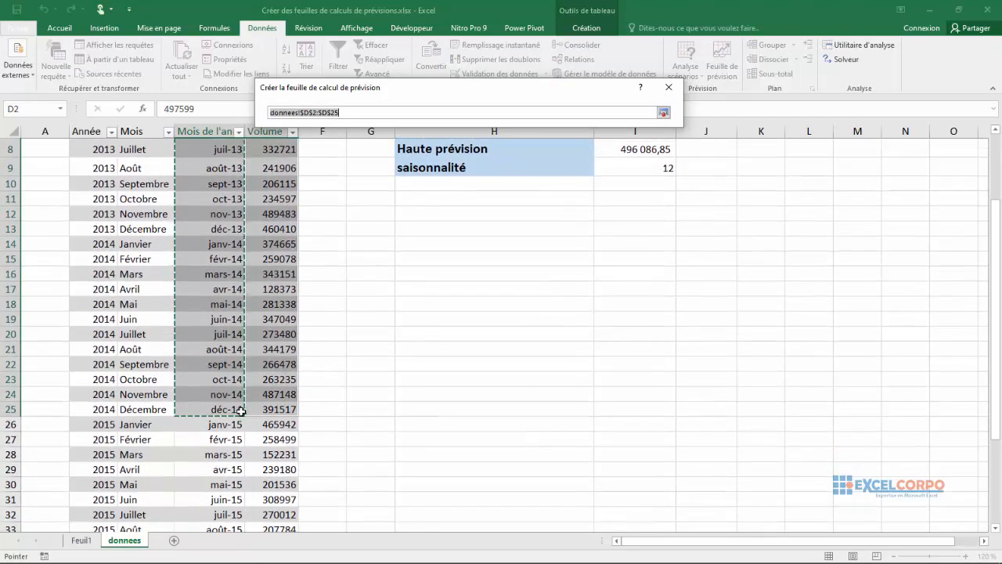
left_click(242, 414)
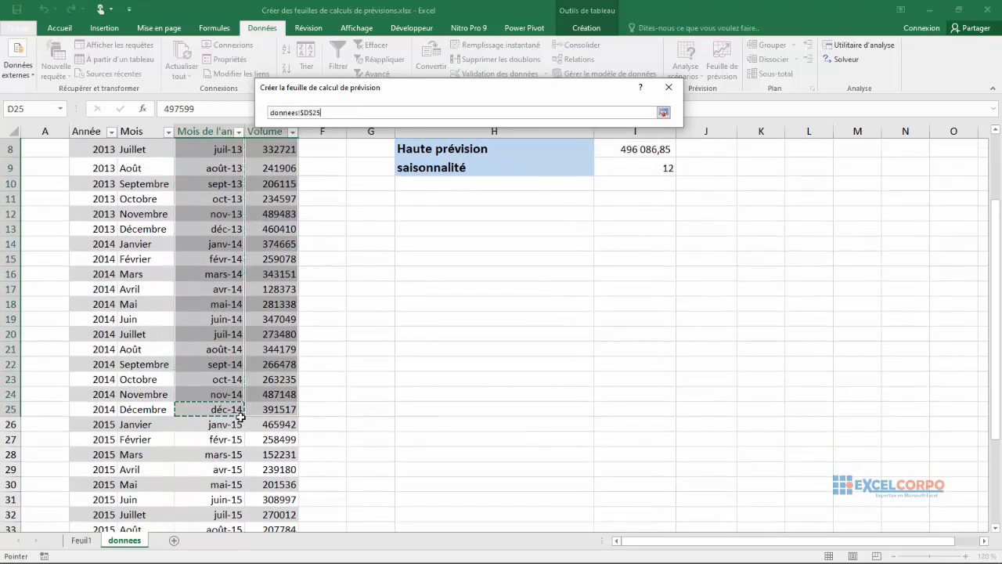
left_click_drag(241, 417, 242, 438)
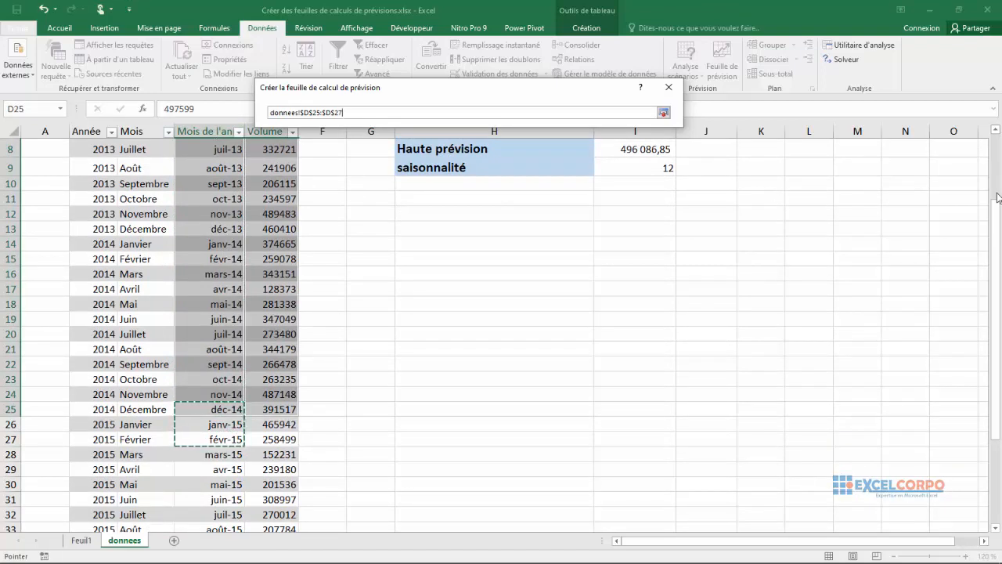
scroll(606, 271, "up", 3)
left_click_drag(212, 161, 218, 452)
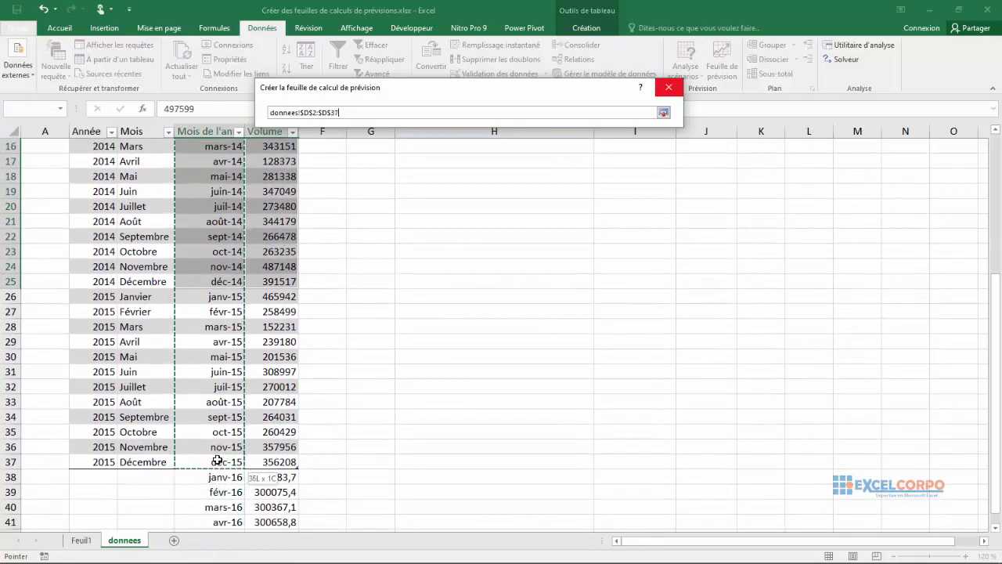
left_click(663, 112)
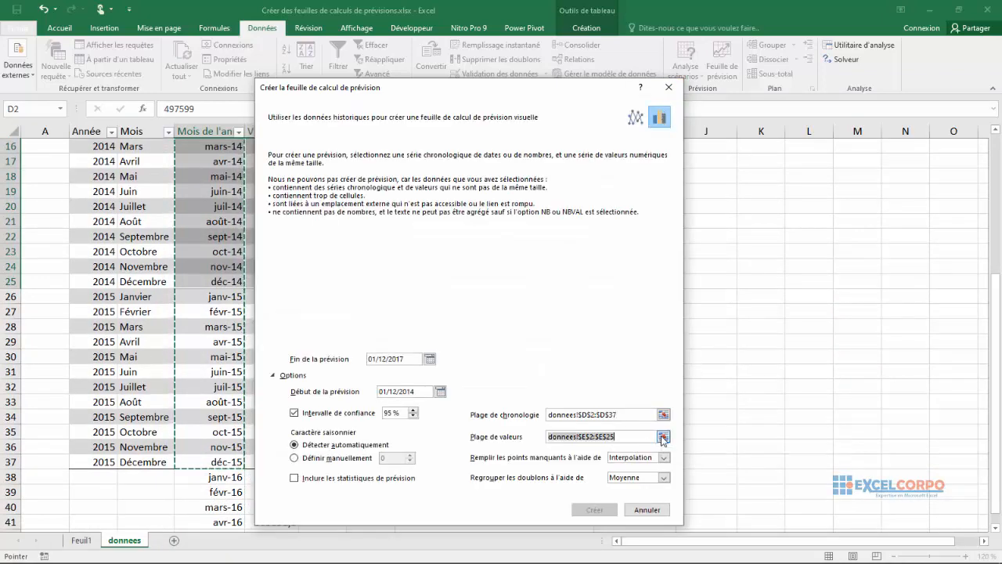
- Set the values range (Plage de valeurs) to donnees!$E$2:$E$37, covering the volumes through déc-15
left_click(664, 437)
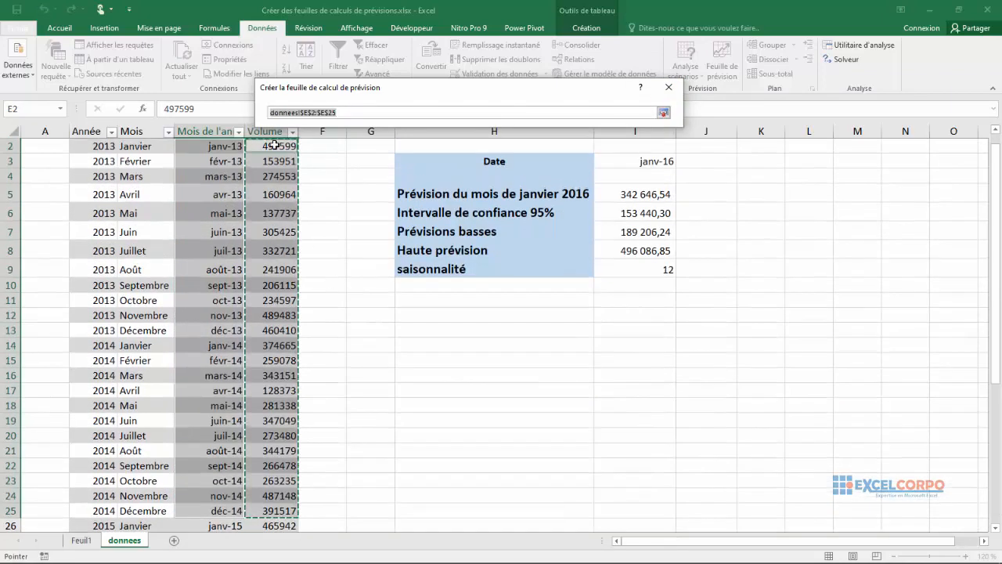
left_click_drag(280, 146, 250, 487)
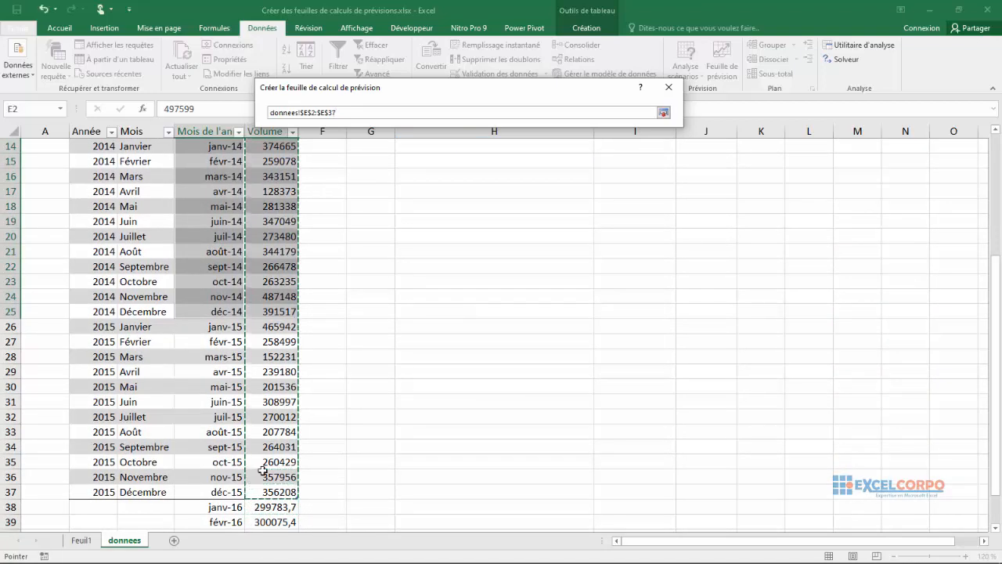
left_click(663, 112)
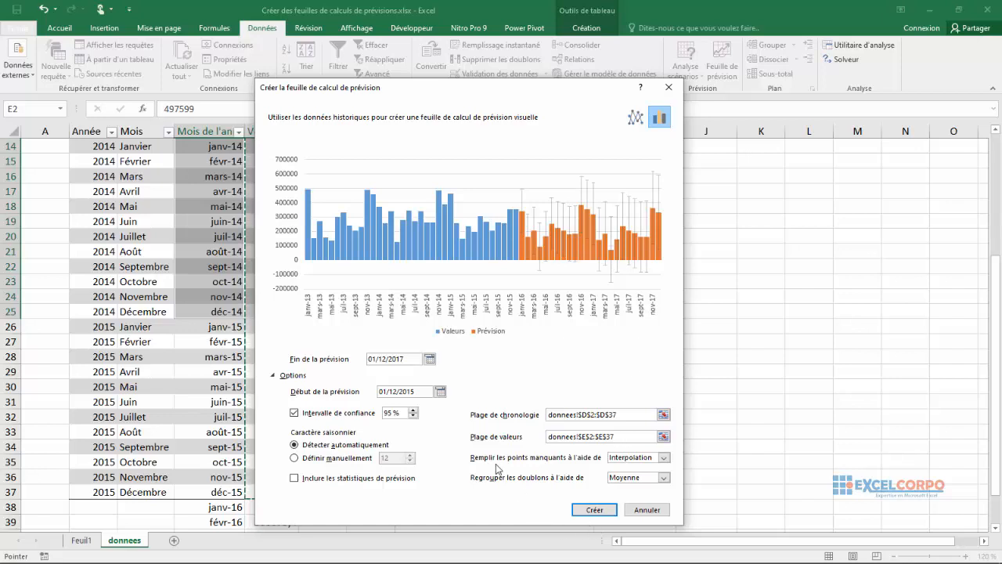
- Review the missing-point fill options and try Nb, NbVal, Max, Médiane, Min and Somme for grouping duplicates, returning to Moyenne
left_click(662, 458)
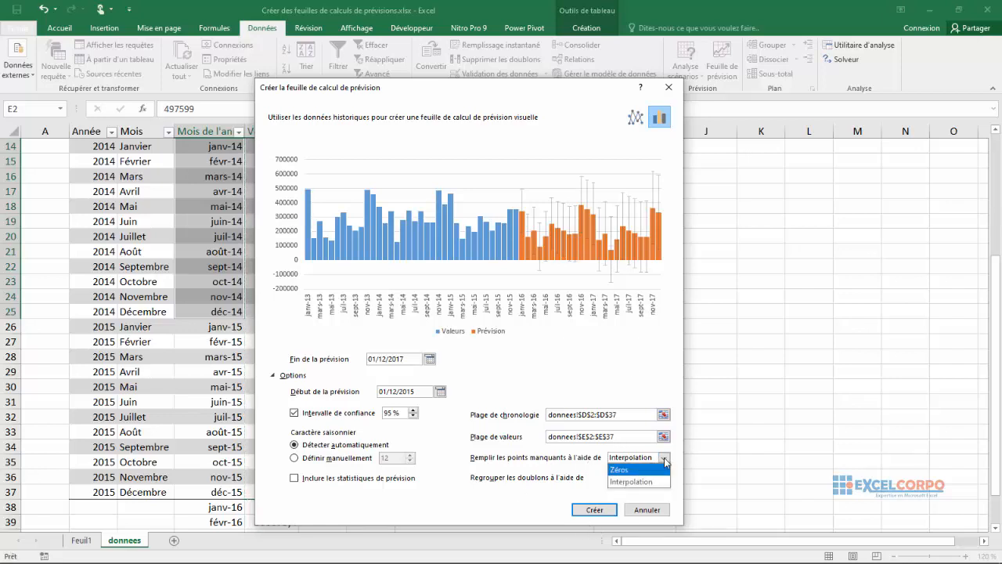
left_click(663, 461)
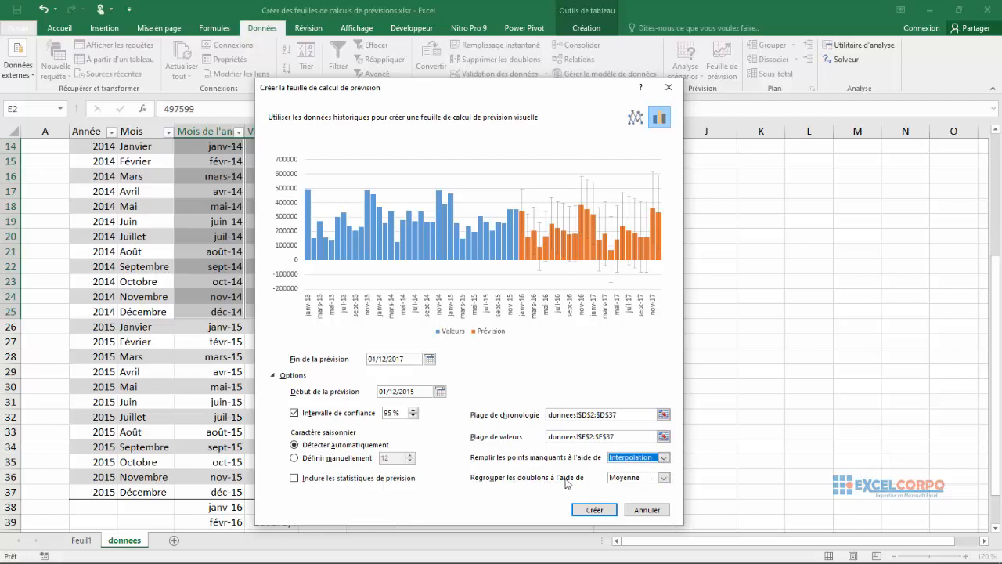
left_click(668, 479)
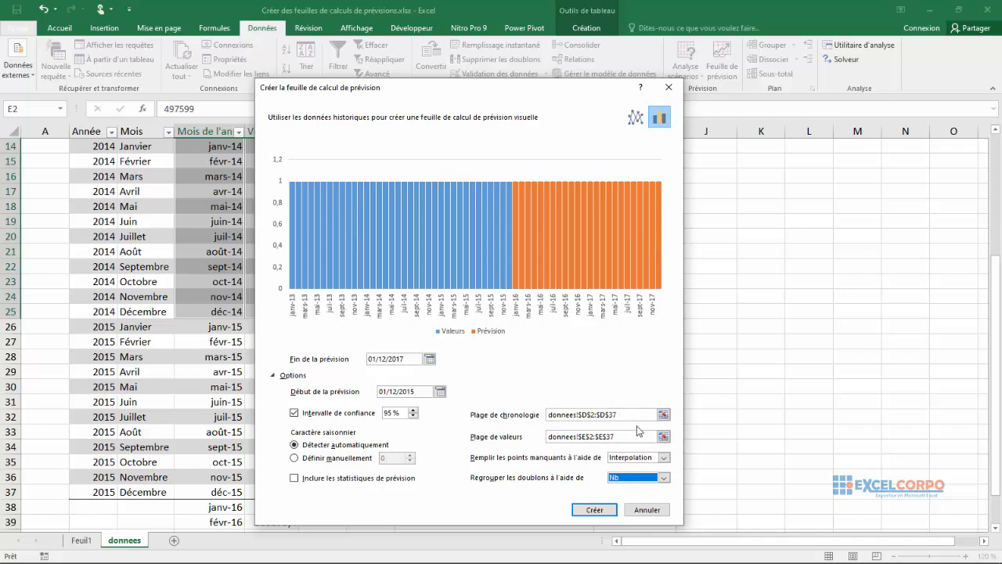
left_click(664, 477)
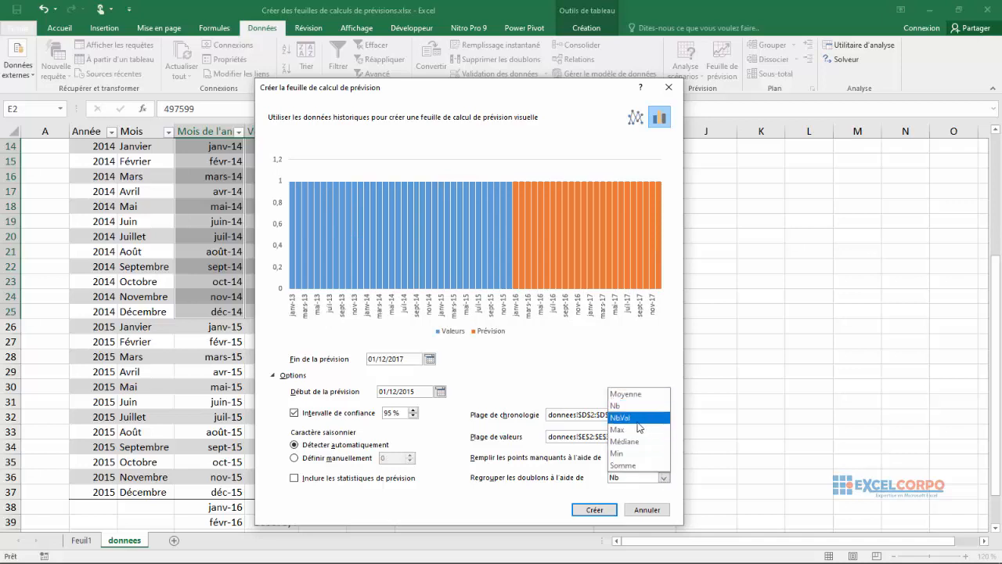
left_click(637, 418)
left_click(661, 477)
left_click(628, 433)
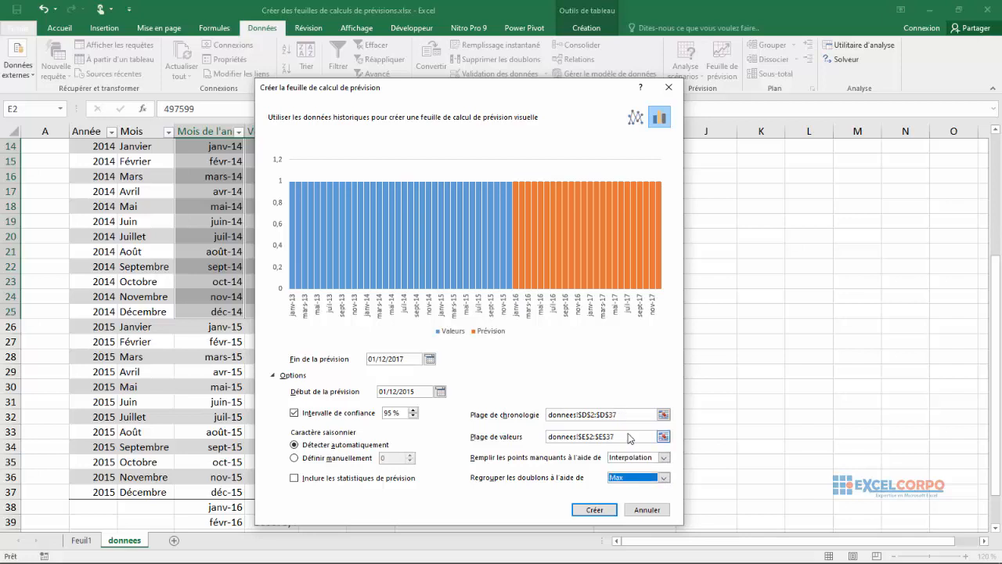
left_click(664, 479)
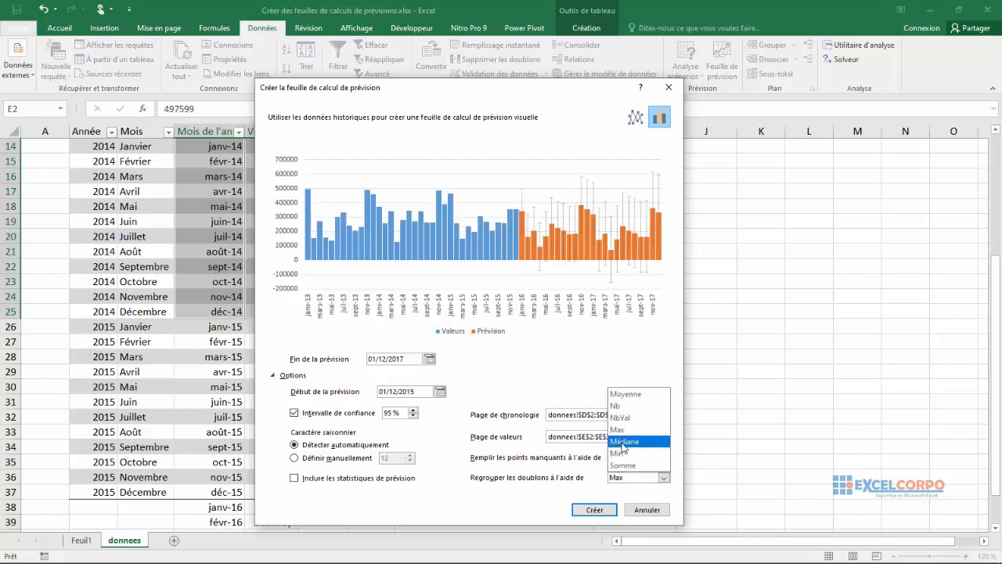
left_click(623, 443)
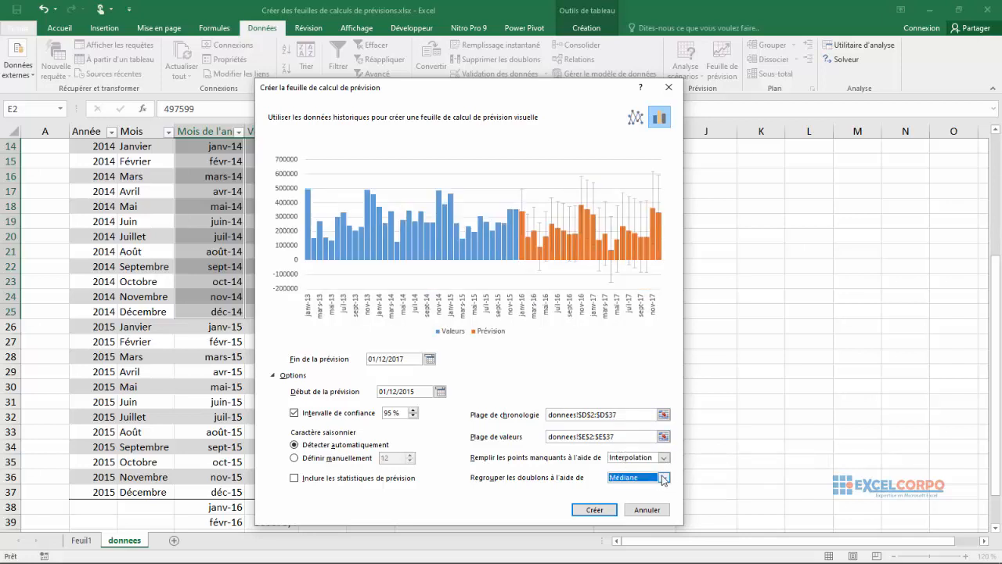
left_click(664, 478)
left_click(624, 458)
left_click(664, 478)
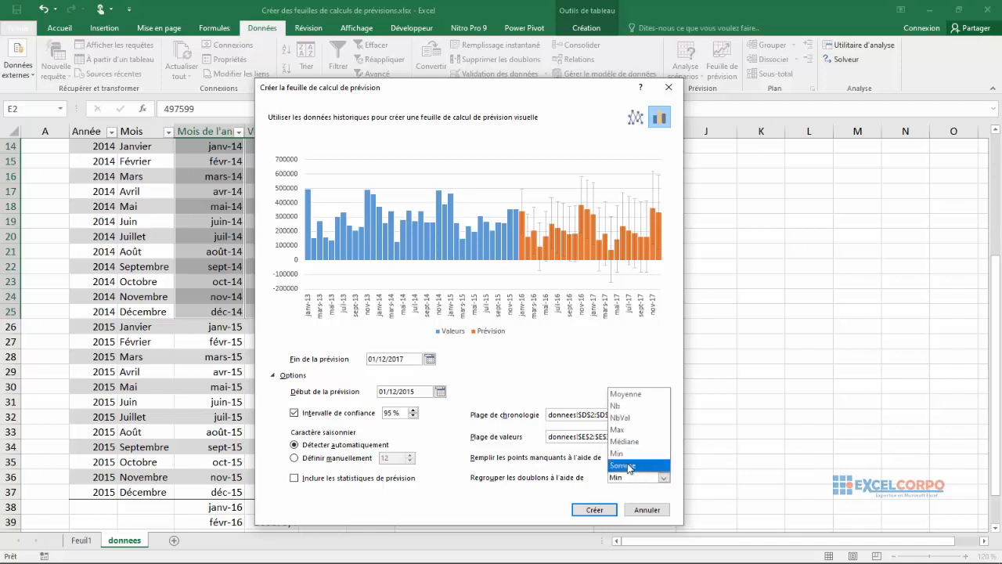
left_click(629, 466)
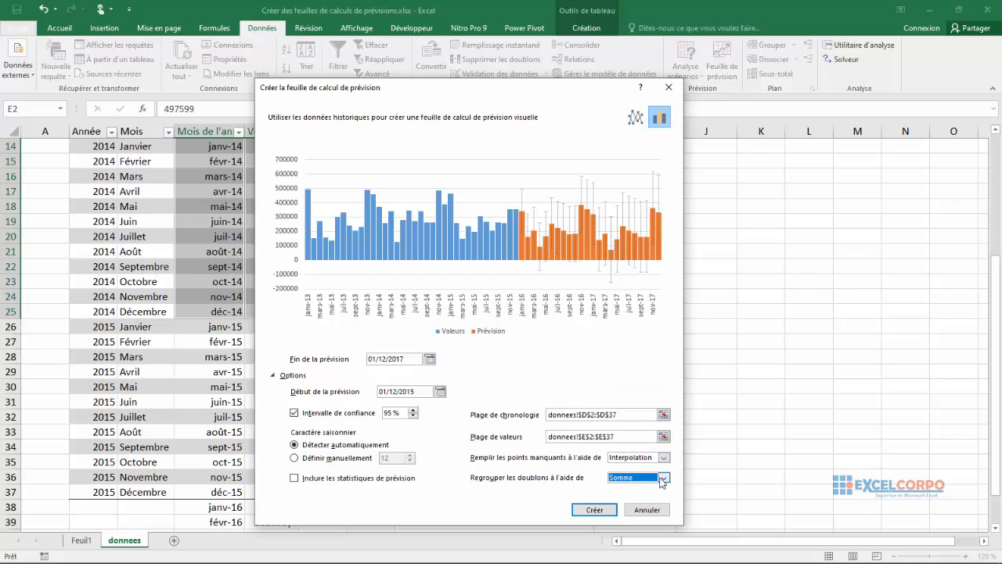
left_click(664, 478)
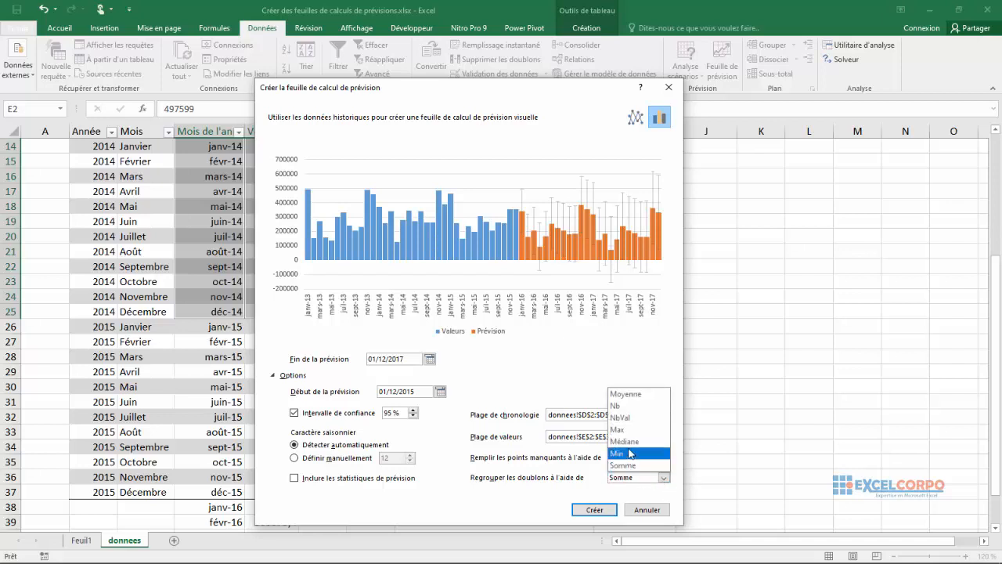
left_click(625, 395)
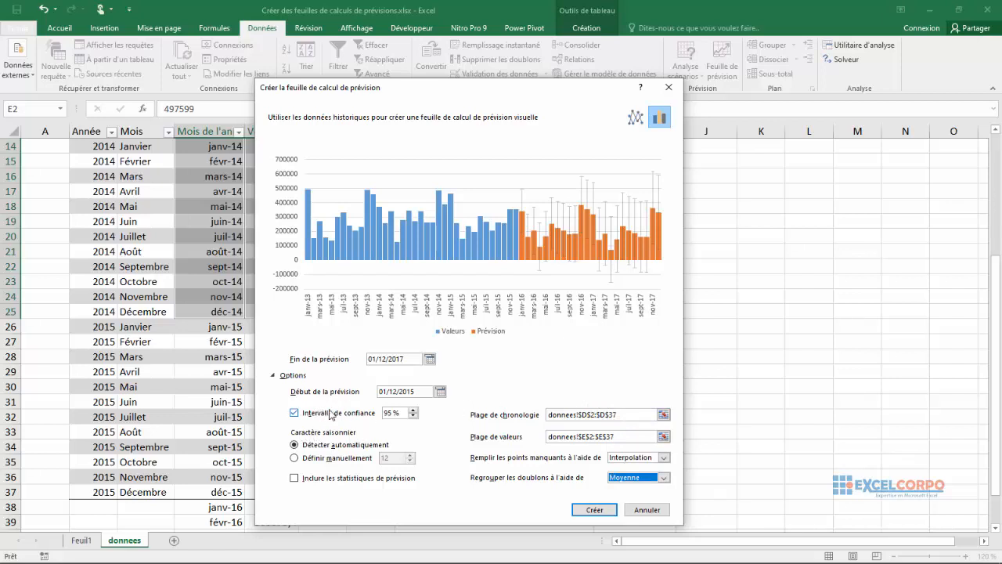
- Try confidence interval levels up to 99,99 % and down to 92 % on the forecast preview
left_click(414, 411)
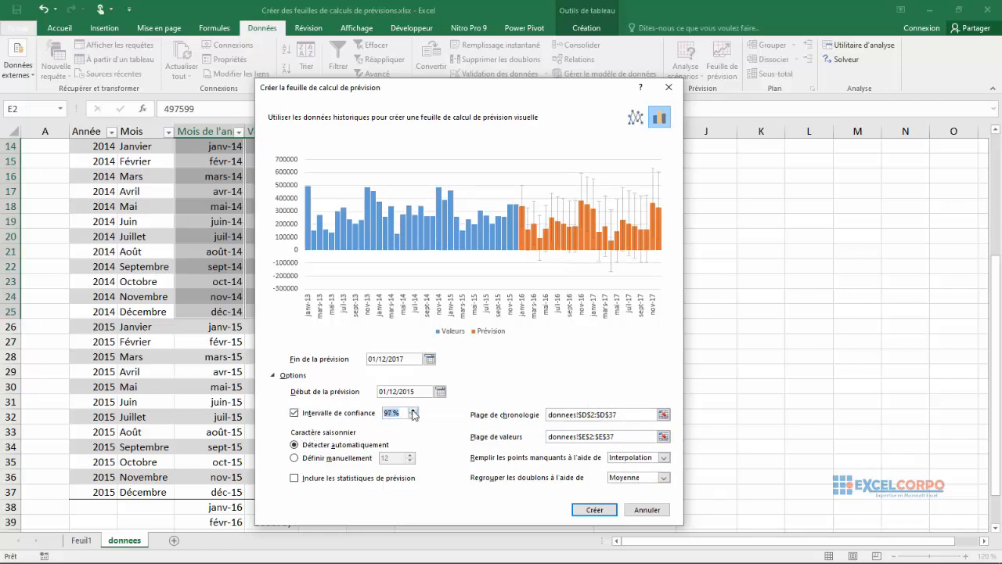
left_click(414, 411)
left_click(413, 411)
left_click(414, 411)
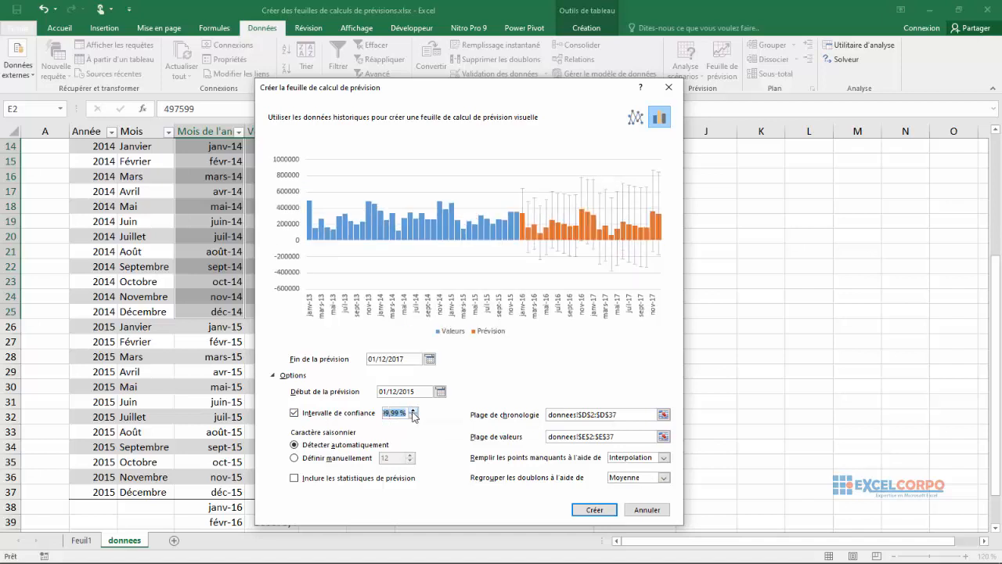
left_click(413, 419)
left_click(413, 418)
left_click(413, 419)
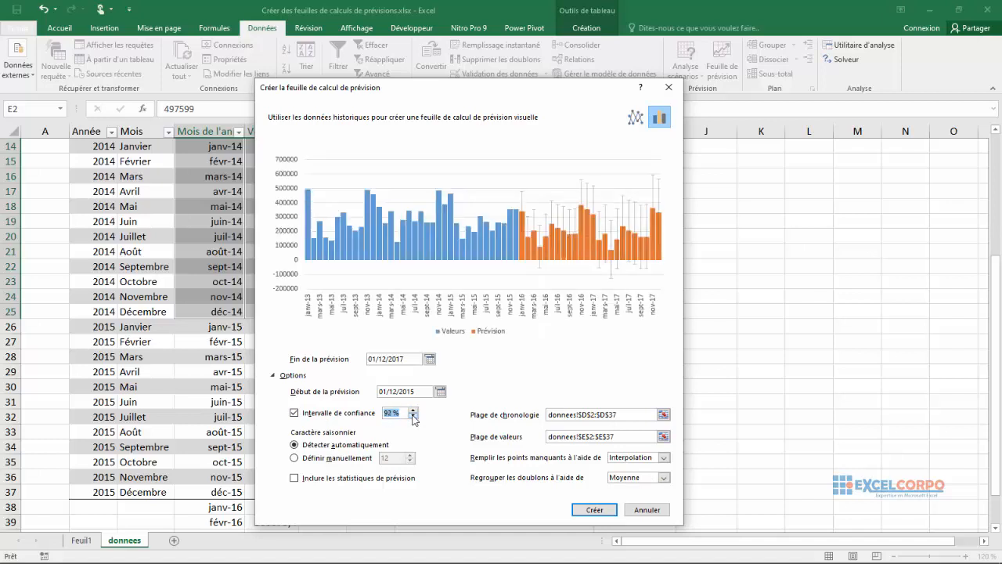
left_click(413, 411)
- Create the forecast sheet with automatically detected seasonality and forecast statistics included, and select its column chart
left_click(299, 461)
left_click(295, 444)
left_click(594, 510)
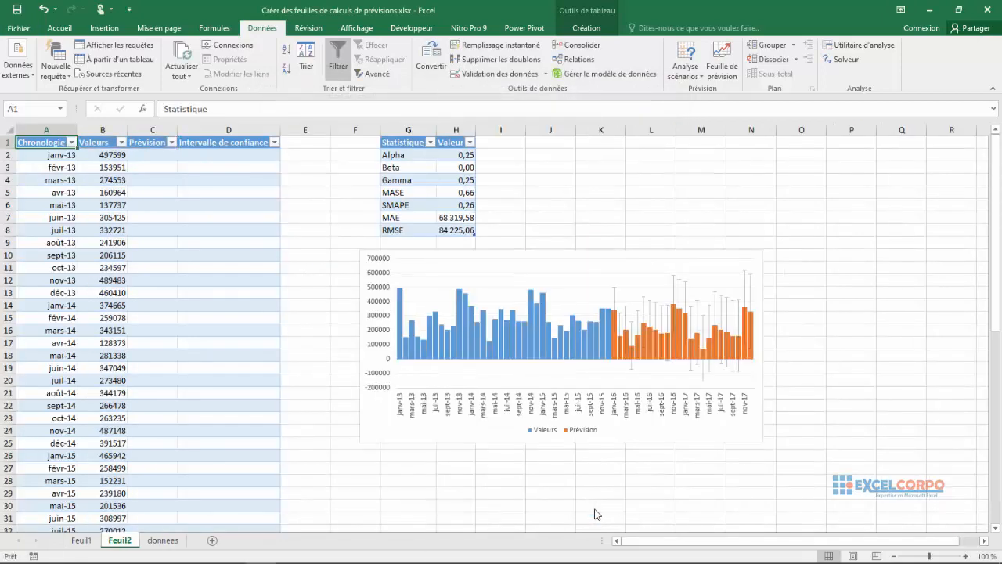
left_click(525, 412)
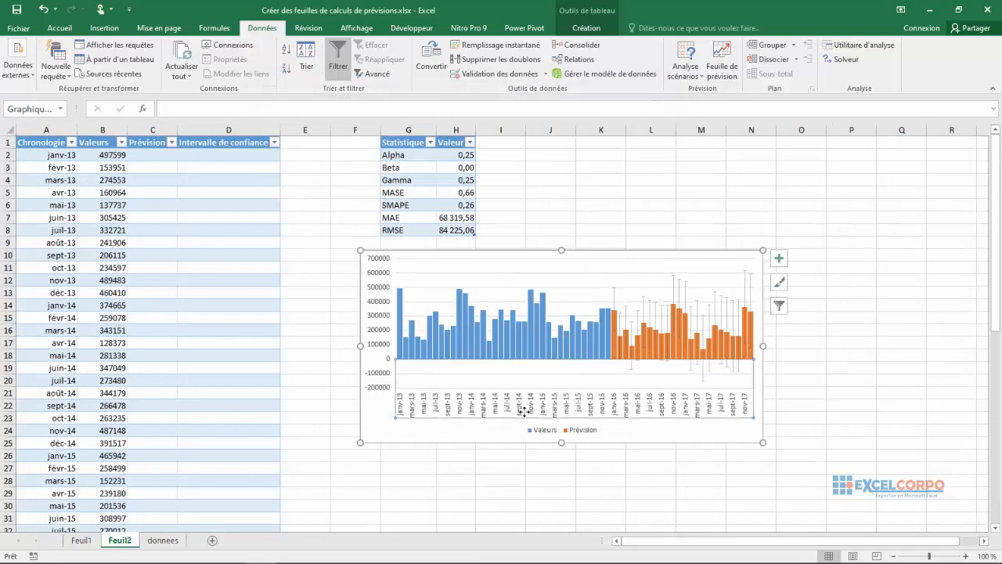